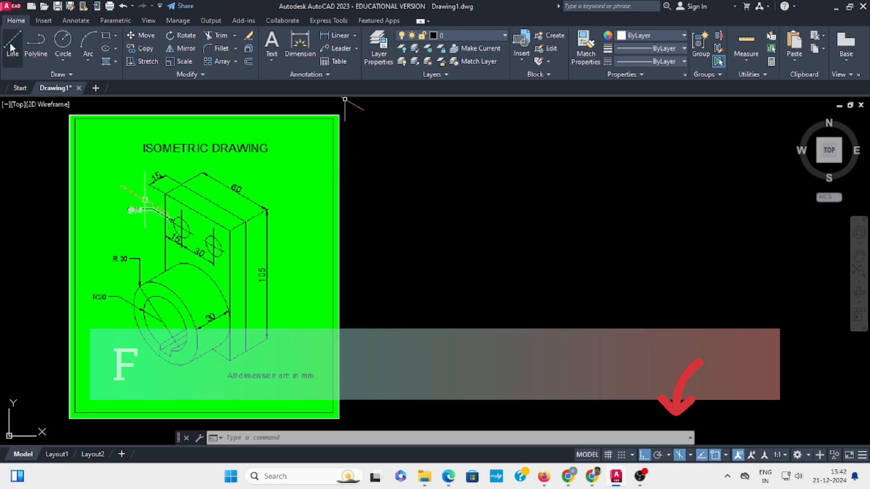
Draw the plate's front face with lines on the left isoplane as a closed parallelogram 60 mm wide and 105 mm high
left_click(9, 45)
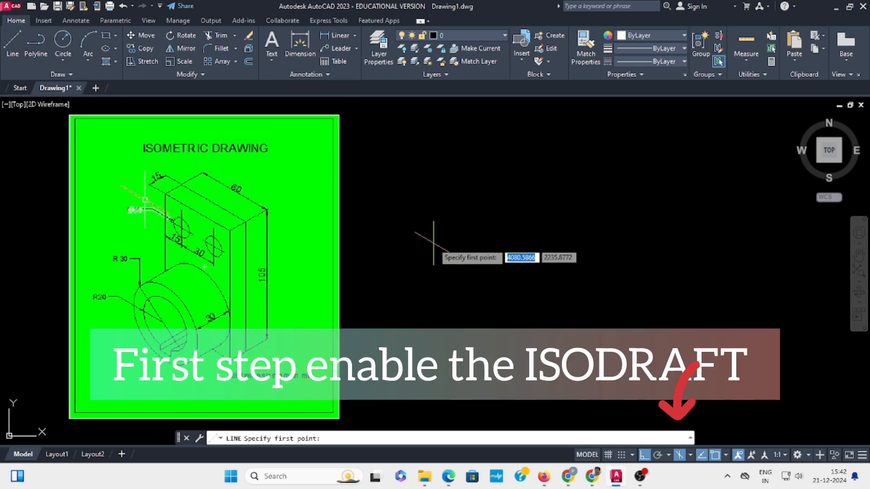
left_click(457, 265)
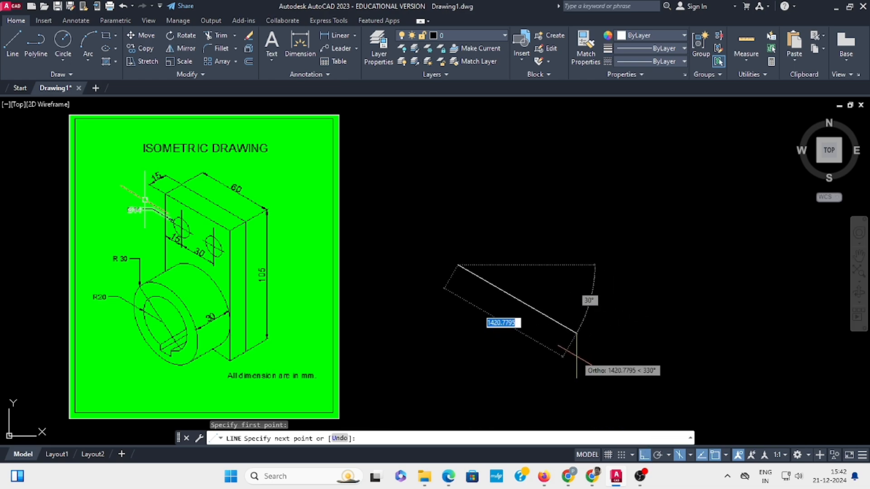
type("60")
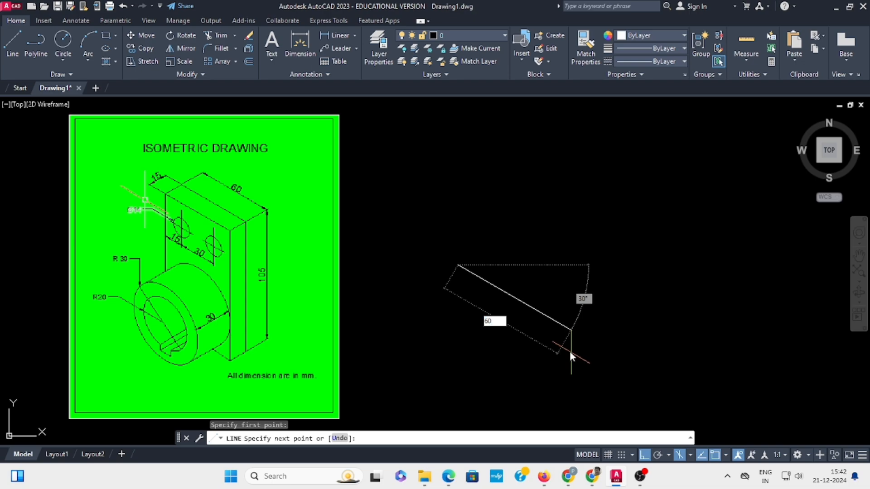
key("Return")
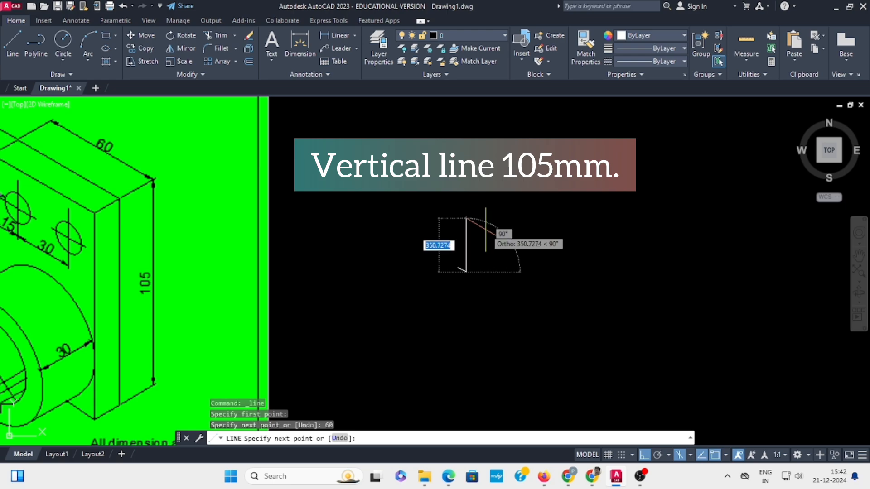
type("105")
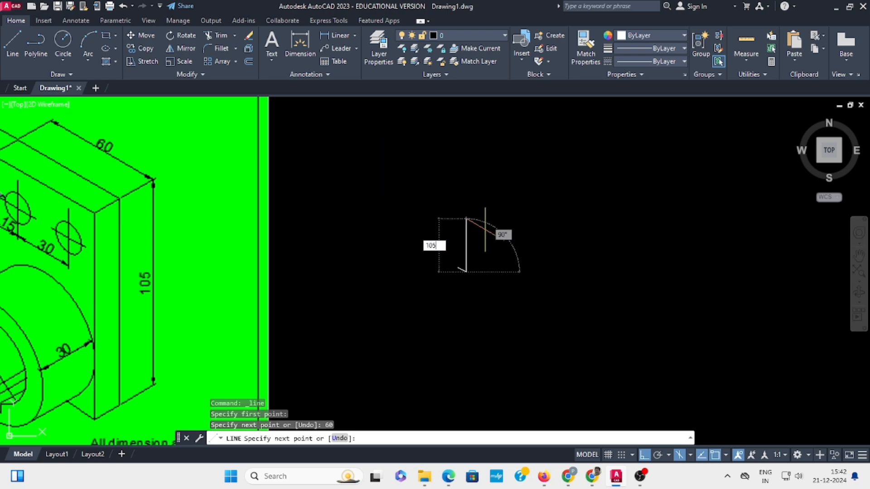
key("Return")
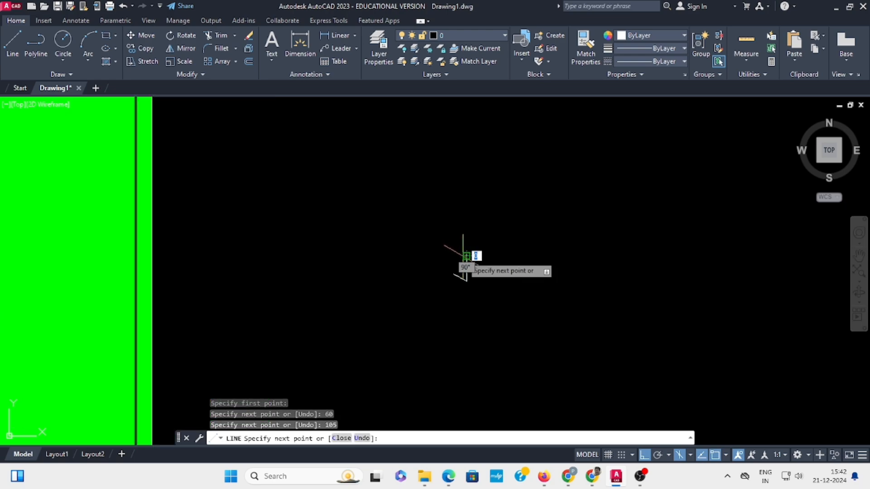
type("60")
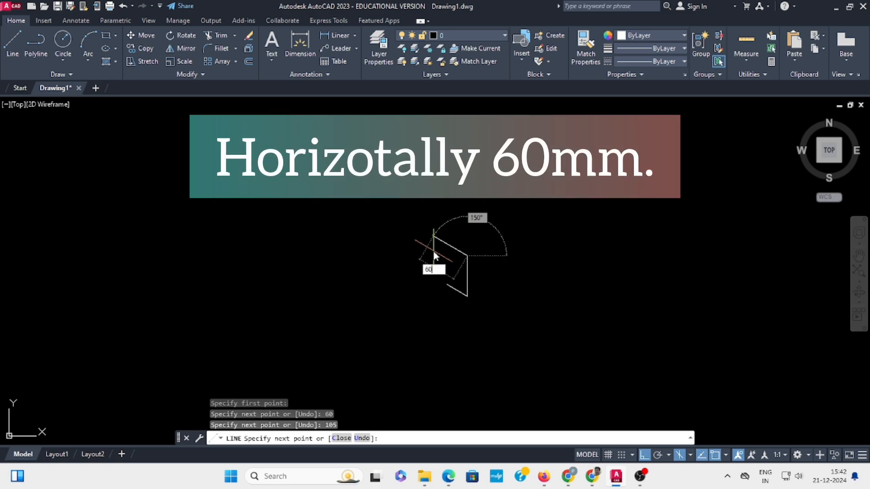
key("Return")
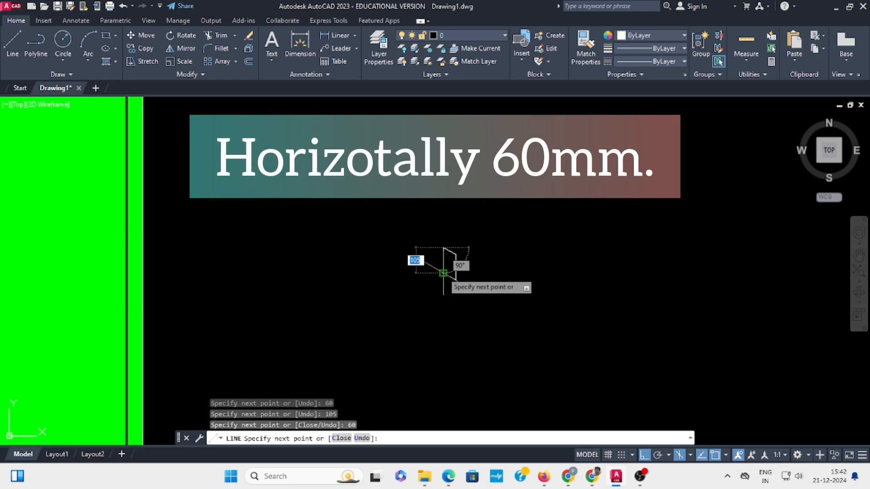
key("Escape")
scroll(451, 254, "up", 3)
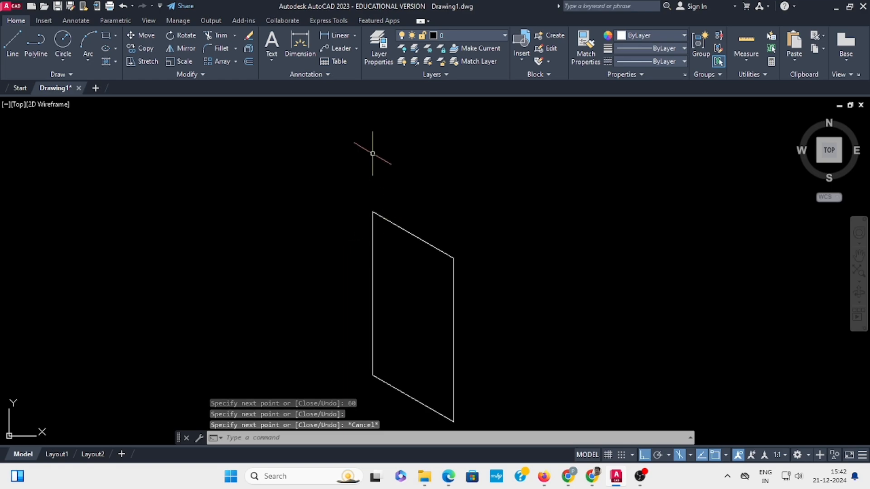
Draw the plate's top face on the top isoplane with a 15 mm receding edge and a 60 mm back edge, closing at the front corner
key("space")
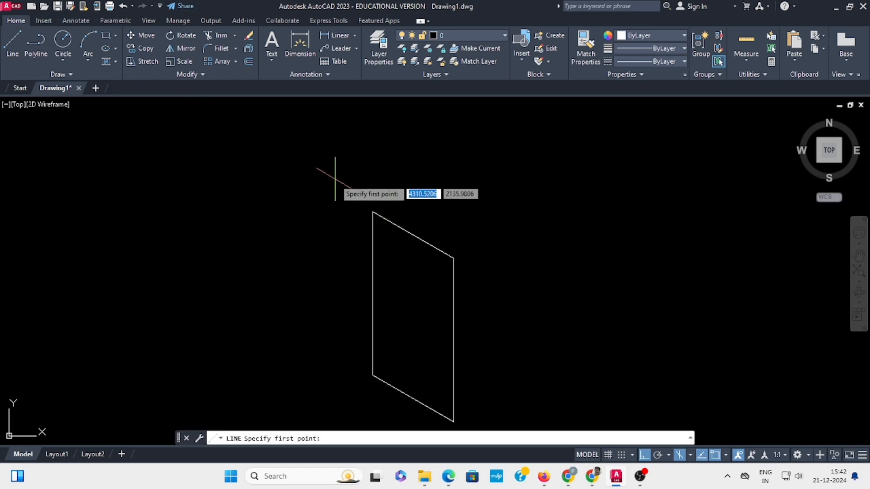
left_click(373, 212)
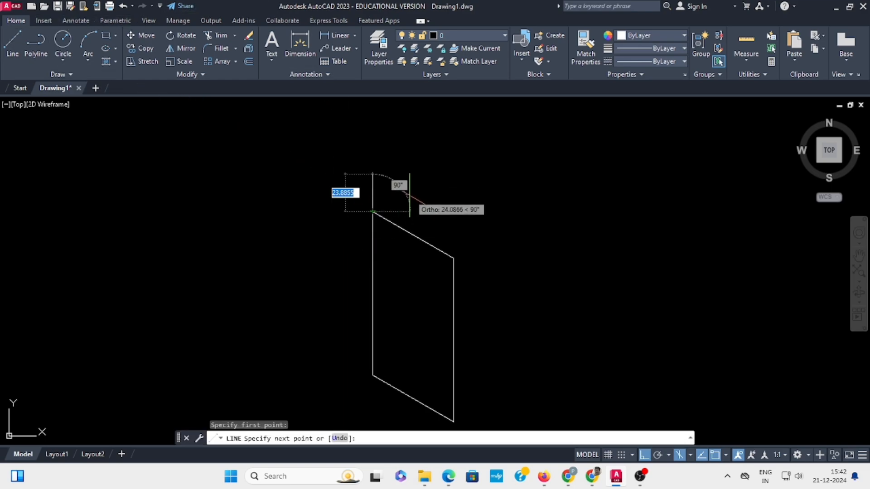
key("F5")
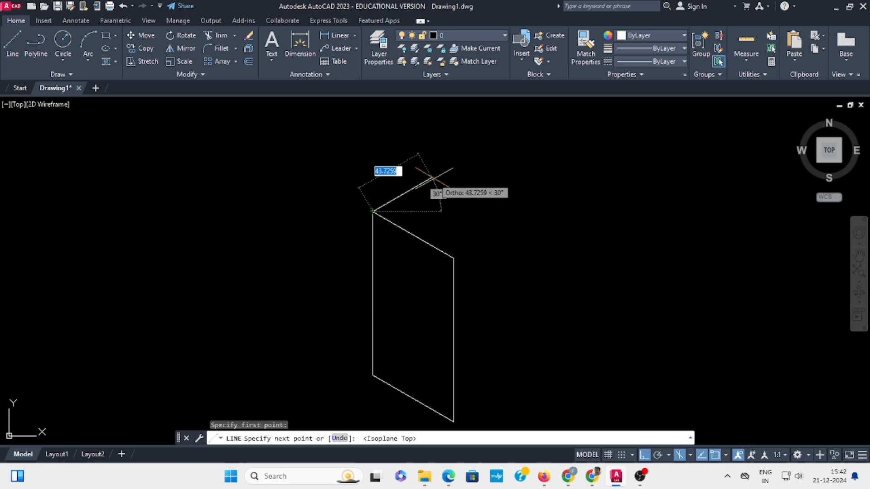
type("15")
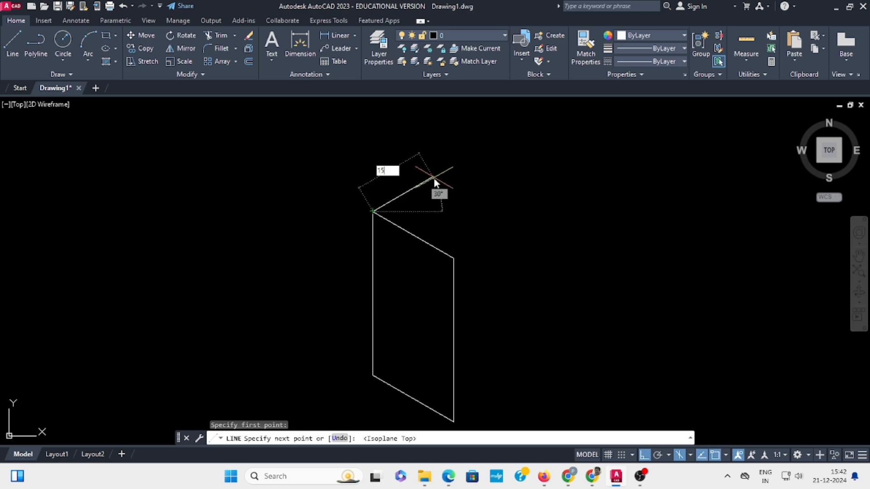
key("Return")
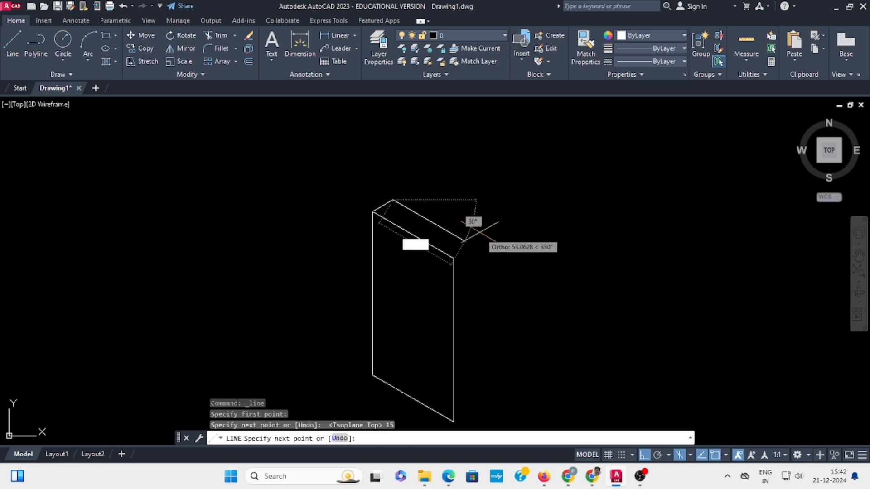
type("60")
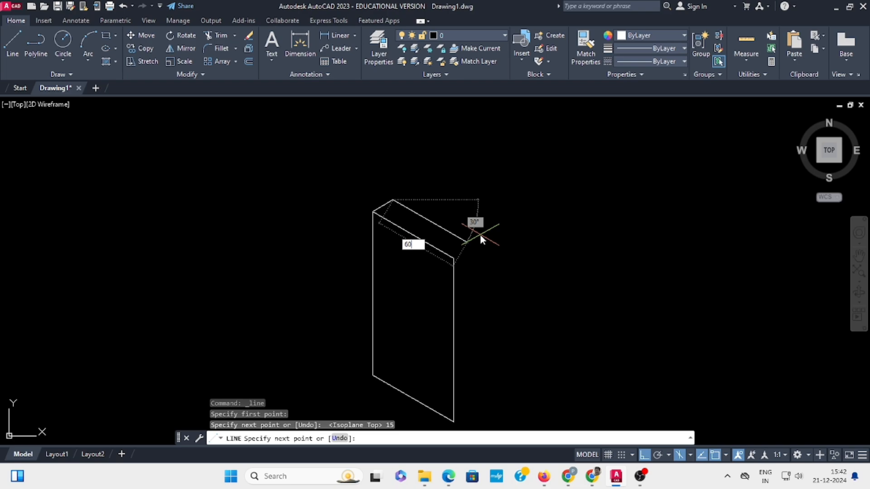
key("Return")
left_click(453, 258)
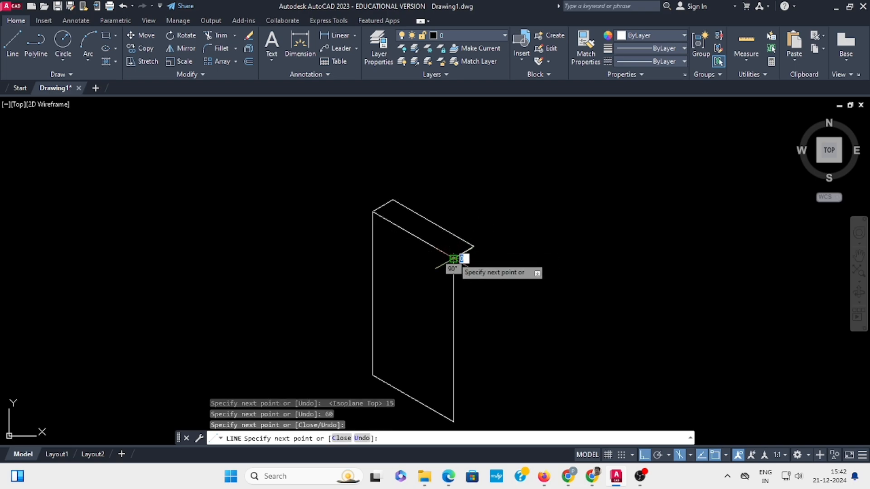
key("Escape")
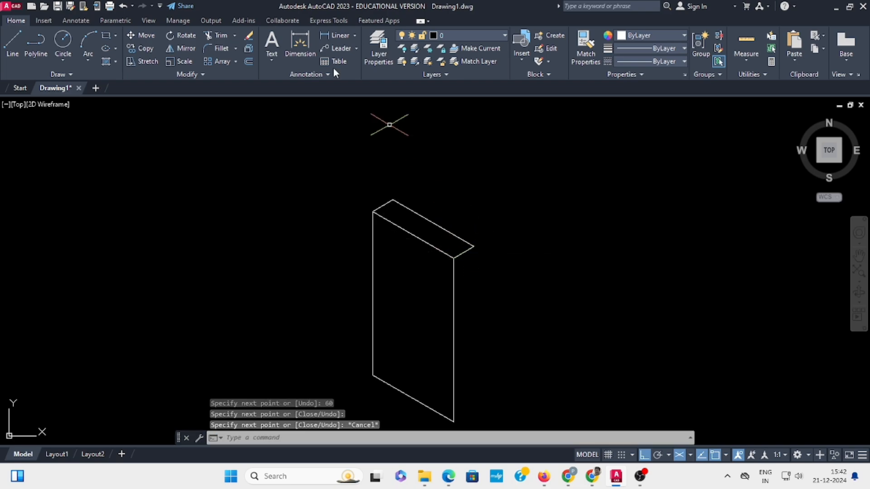
Complete the plate's side face with a 15 mm receding line from the lower front corner and a vertical line up to the top face
left_click(10, 41)
middle_click_drag(510, 362, 497, 334)
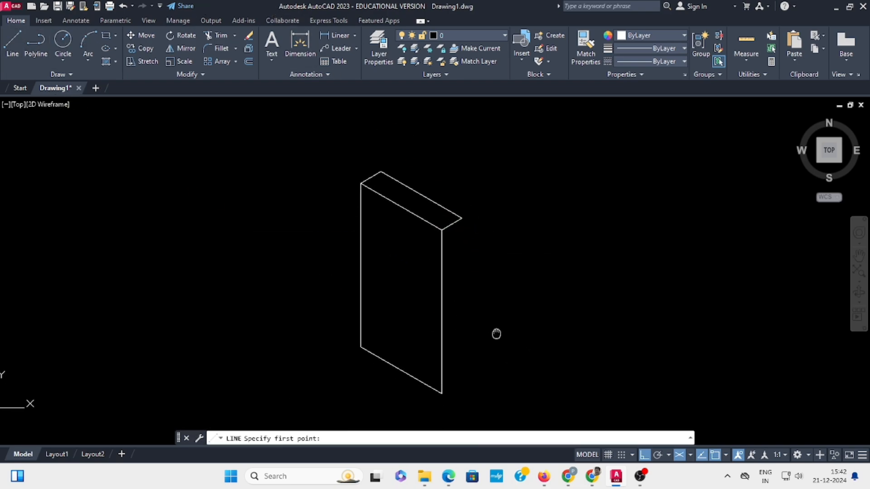
left_click(439, 393)
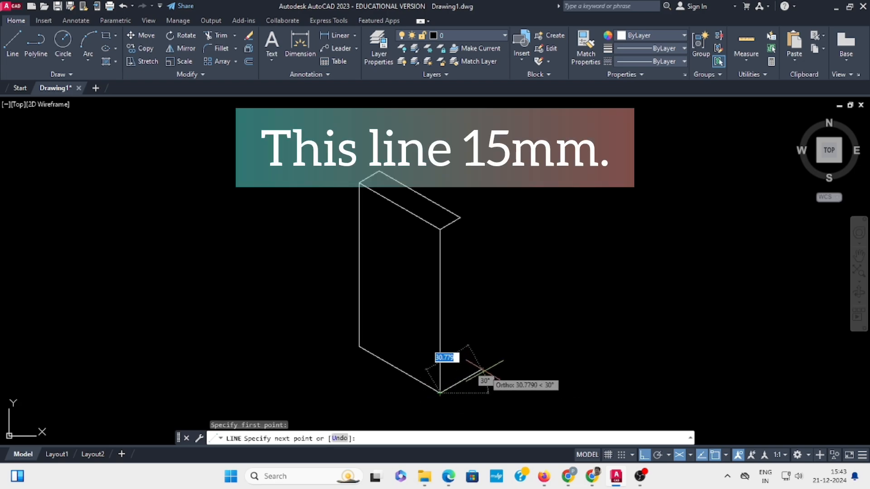
type("15")
key("Return")
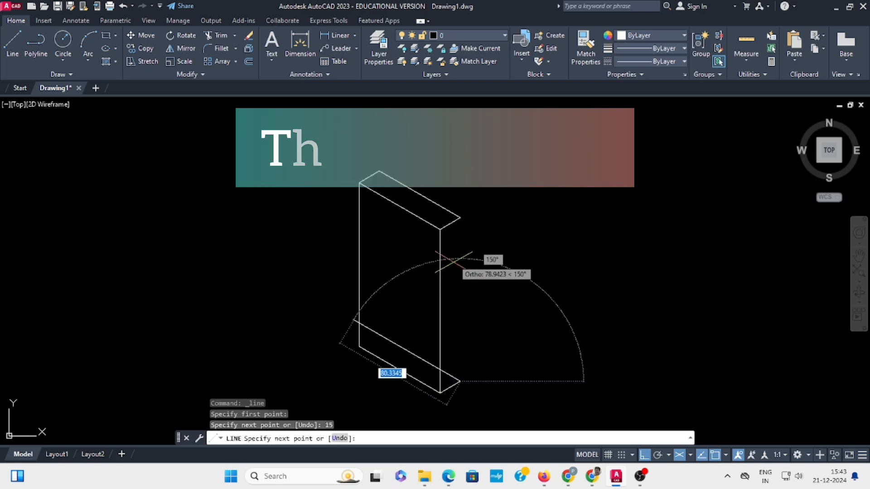
key("Escape")
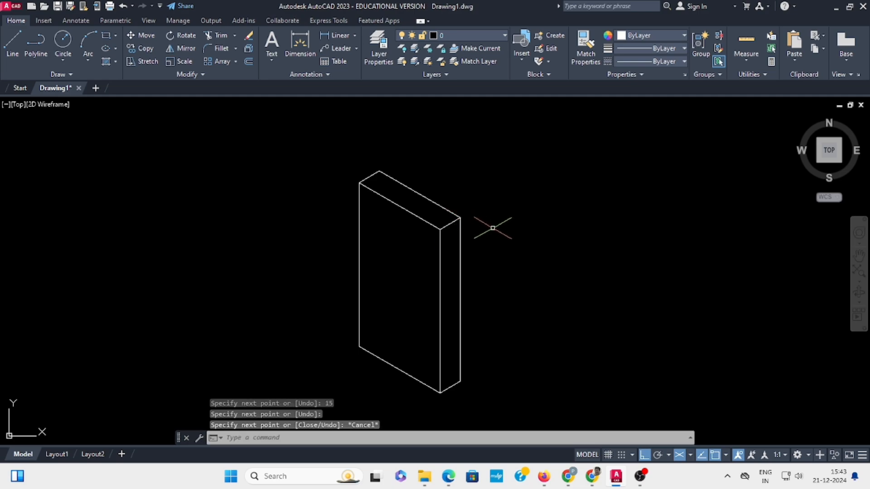
middle_click_drag(473, 265, 439, 247)
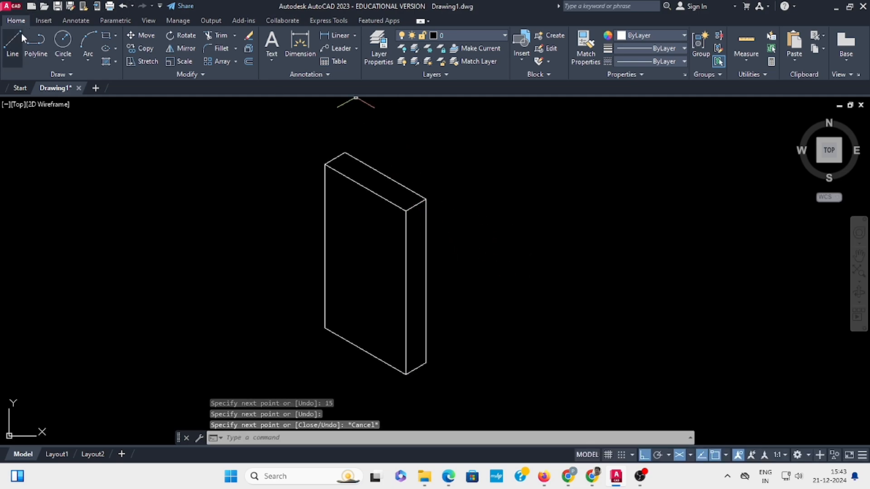
left_click(13, 45)
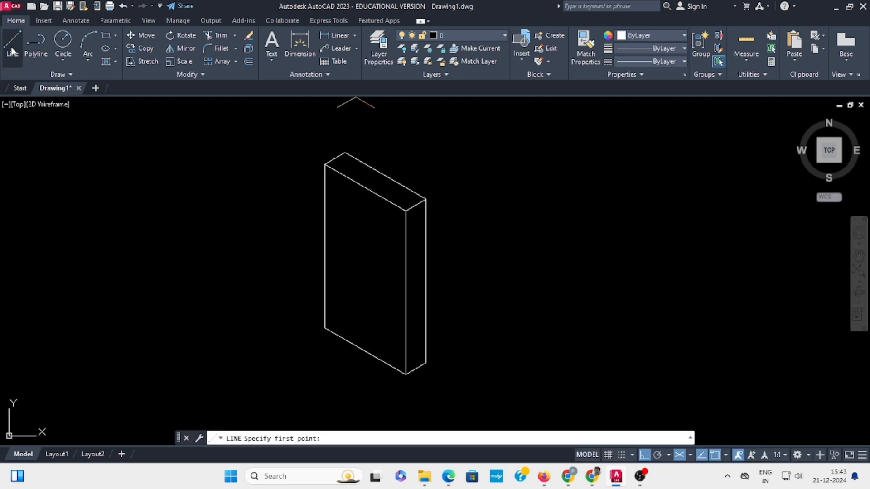
left_click(325, 164)
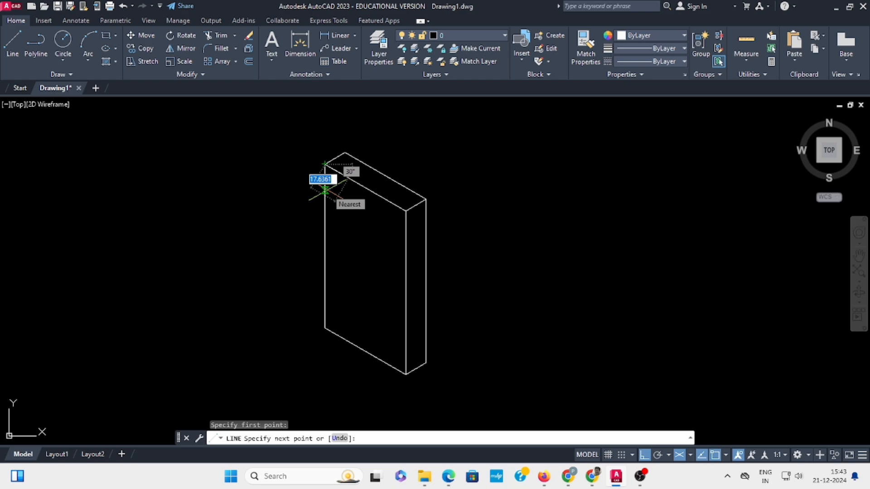
type("2")
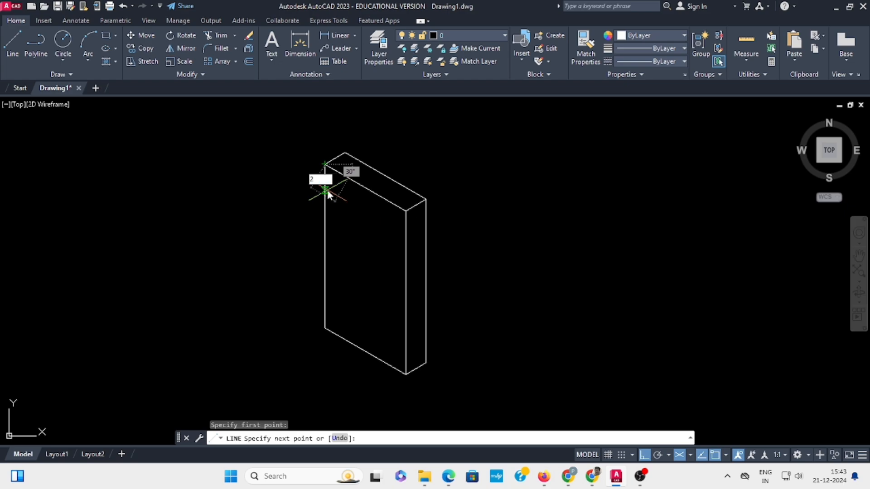
type("0")
key("Return")
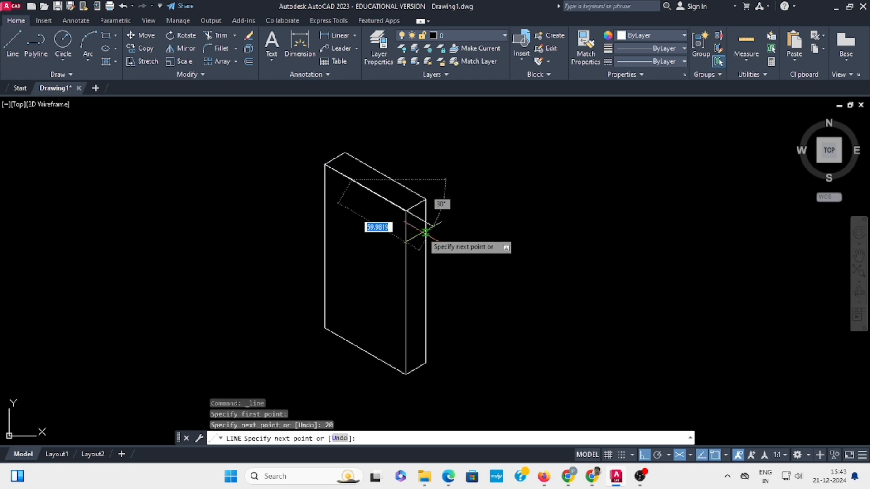
key("Escape")
left_click(341, 173)
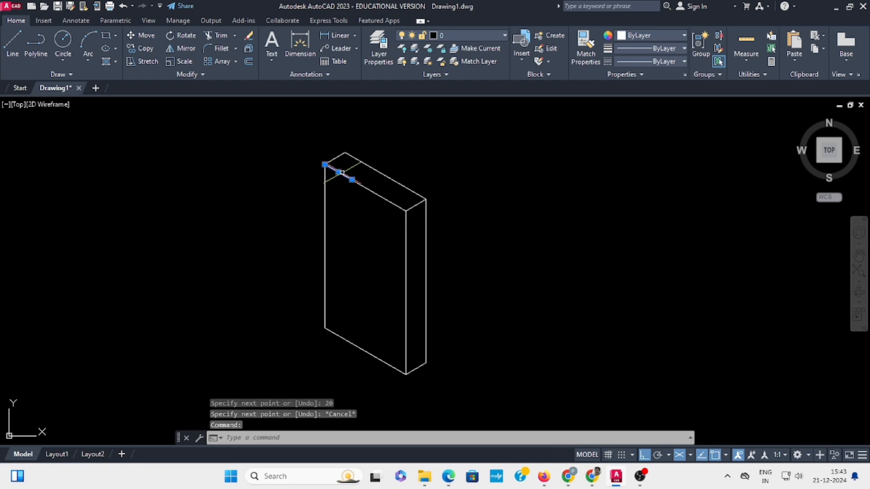
key("Delete")
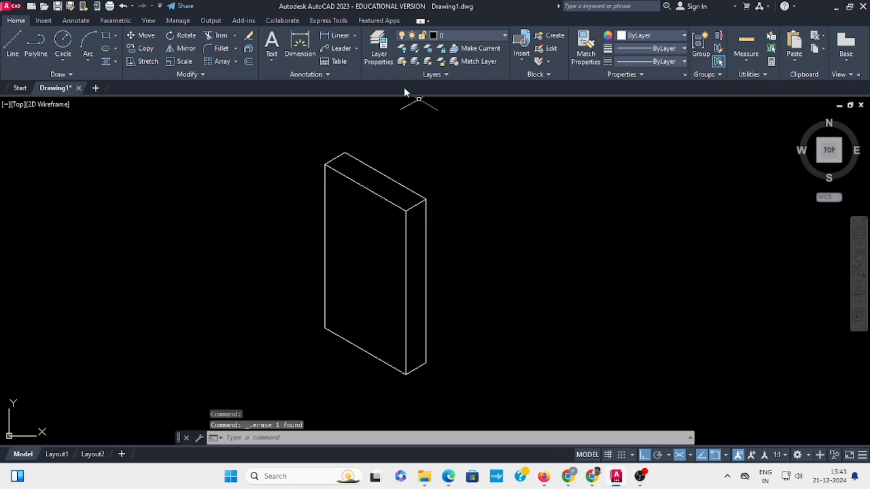
Draw a line 20 mm down from the front face's upper right corner, continuing parallel to the top edge just past the opposite vertical edge
left_click(12, 43)
left_click(406, 211)
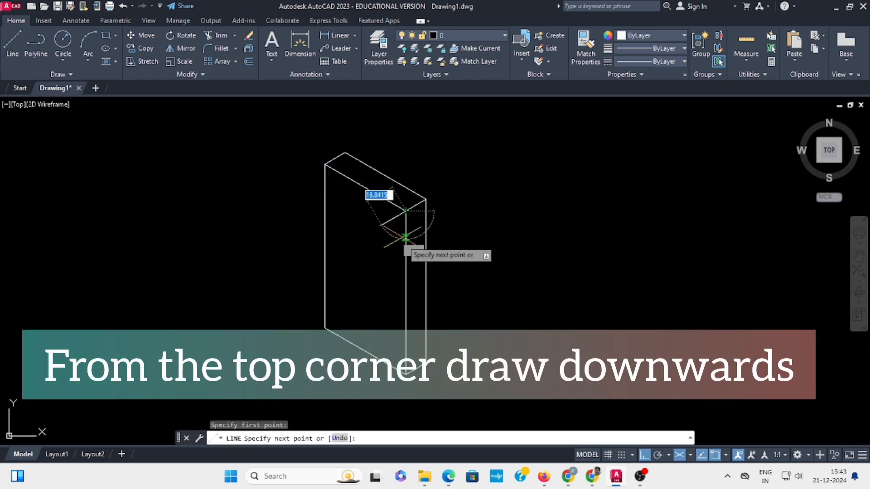
key("F5")
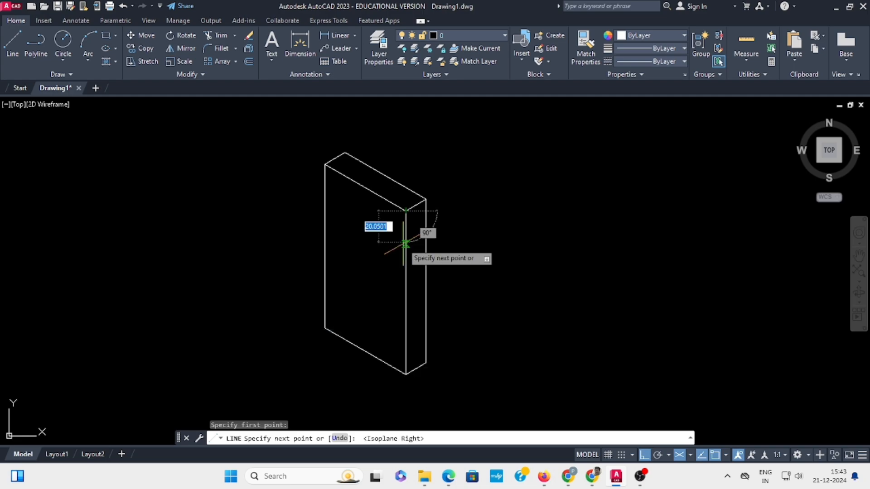
type("20")
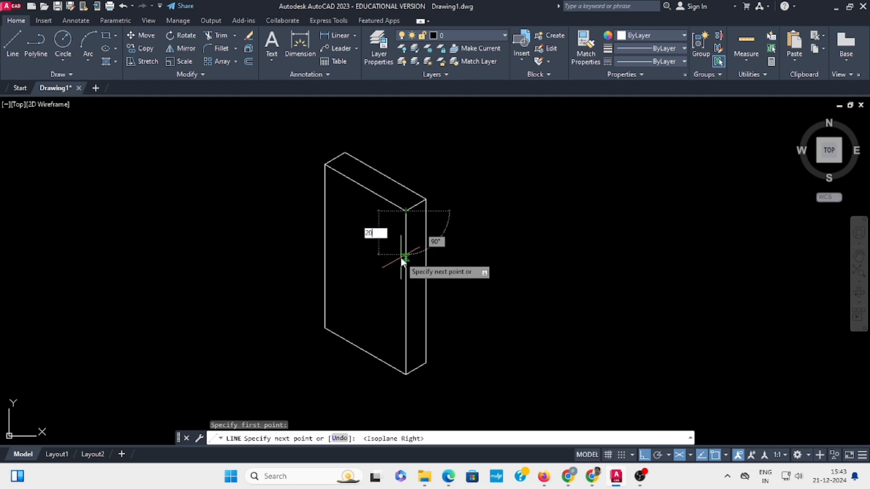
key("Return")
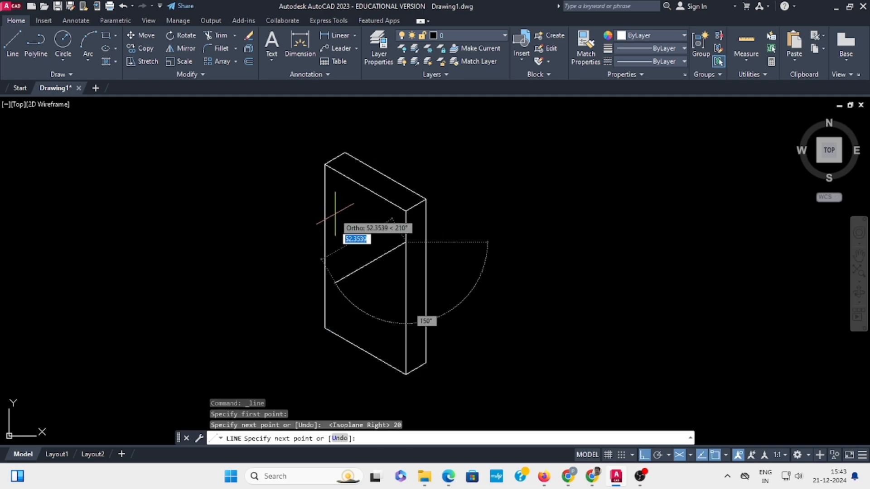
key("F5")
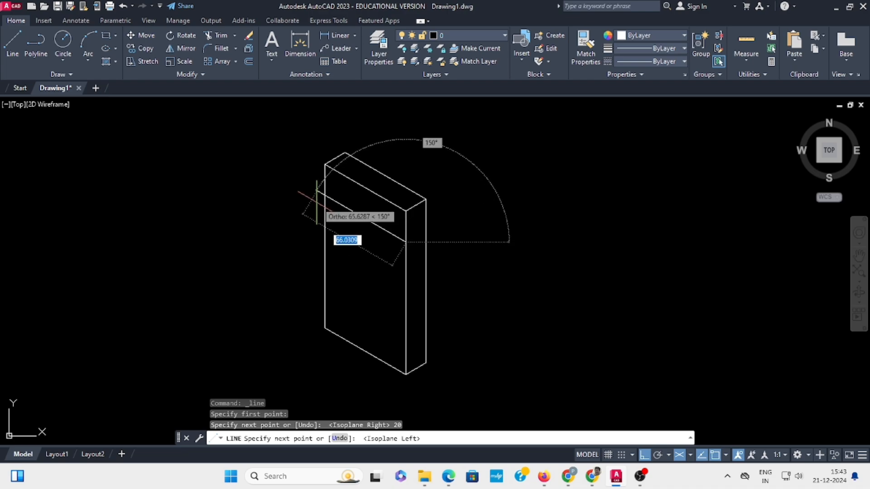
scroll(320, 195, "up", 4)
left_click(312, 184)
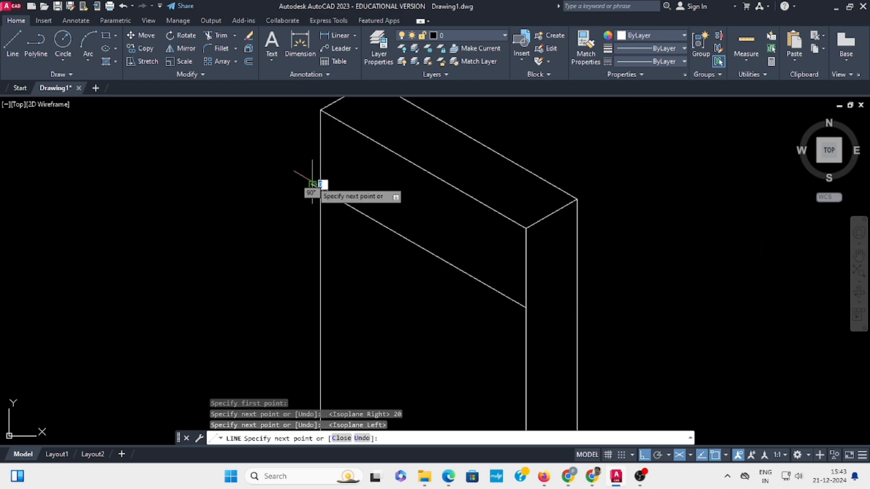
key("Escape")
Shorten the overshooting guide line on the front face so its end lies on the left vertical edge
left_click(338, 197)
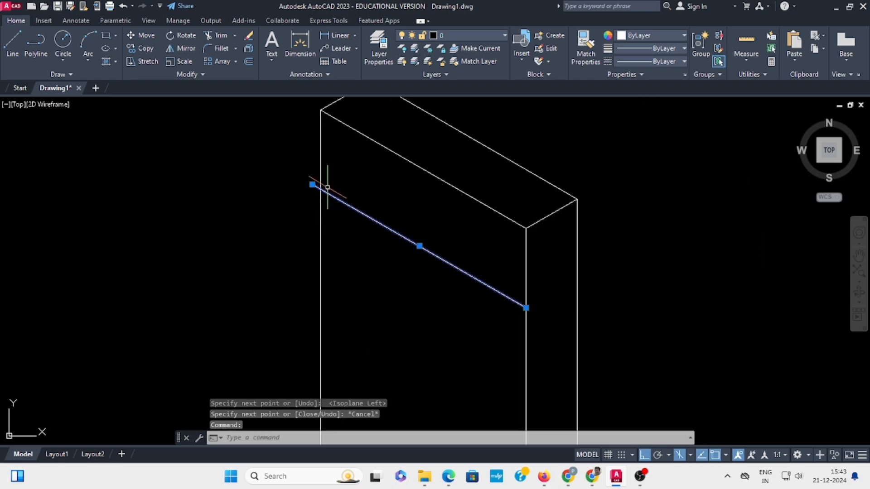
left_click(312, 185)
key("Escape")
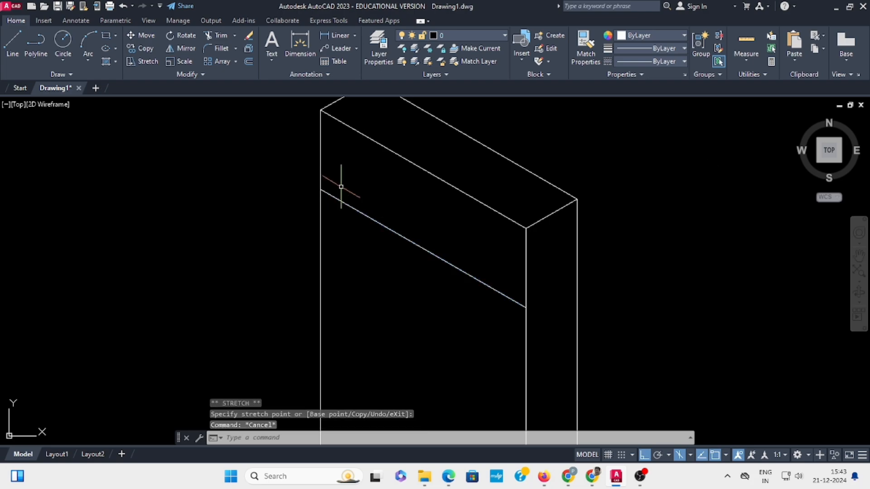
Try an isocircle of radius 14 mm centred on the guide line's left endpoint, and undo it
scroll(430, 212, "down", 2)
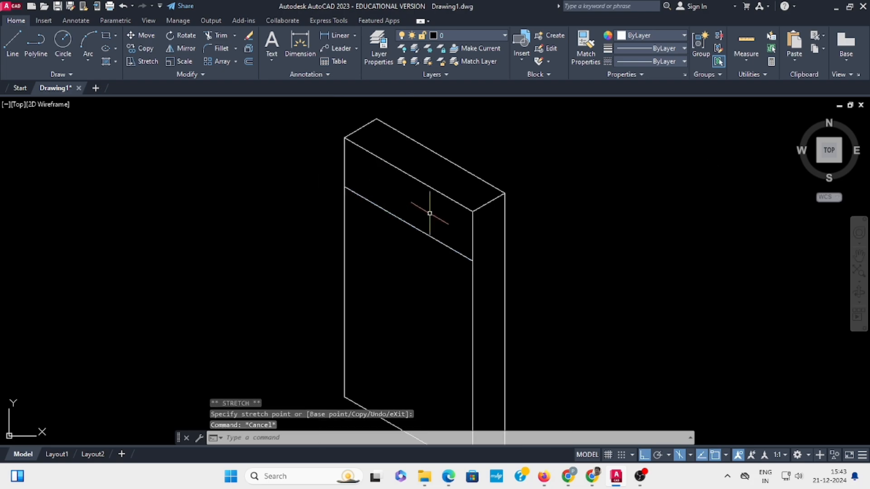
left_click(62, 59)
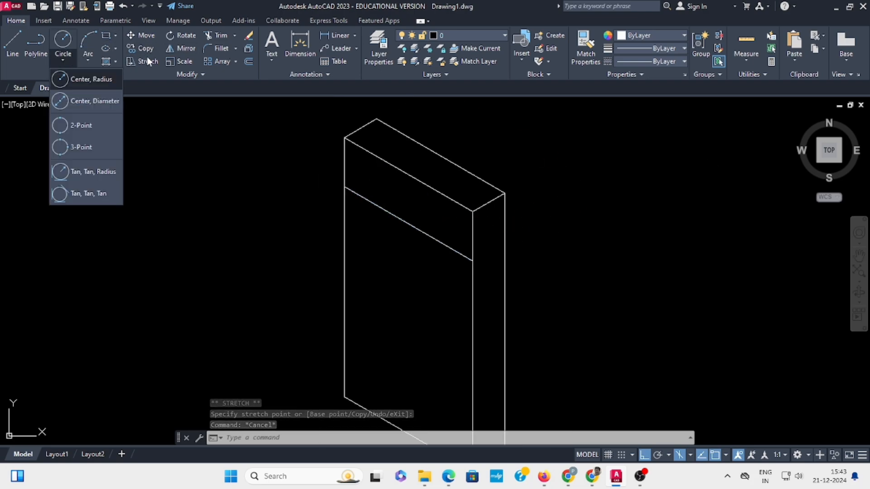
left_click(116, 48)
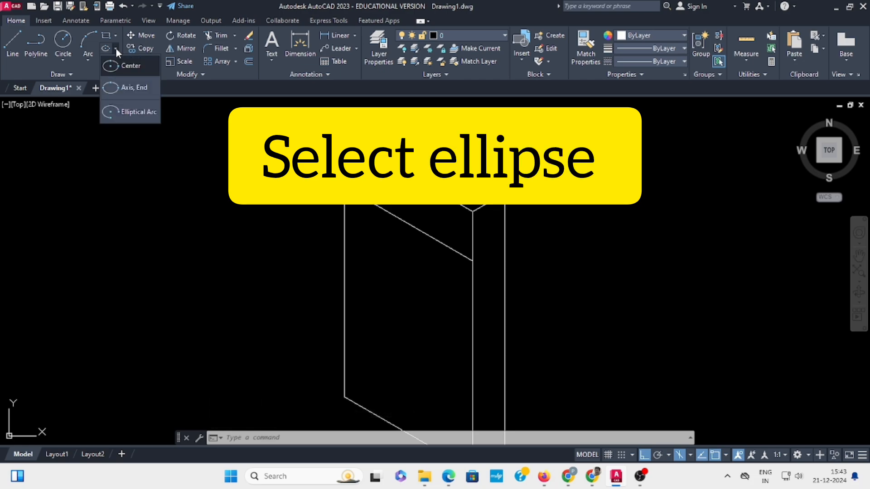
left_click(125, 88)
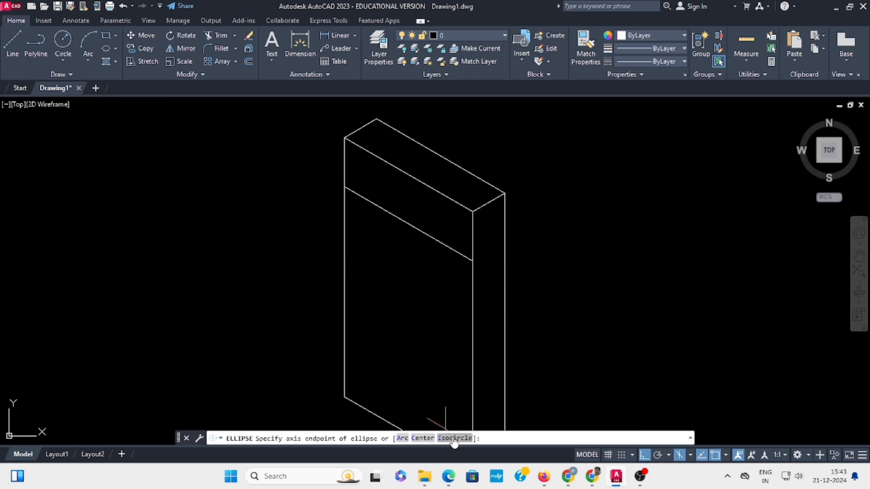
left_click(454, 439)
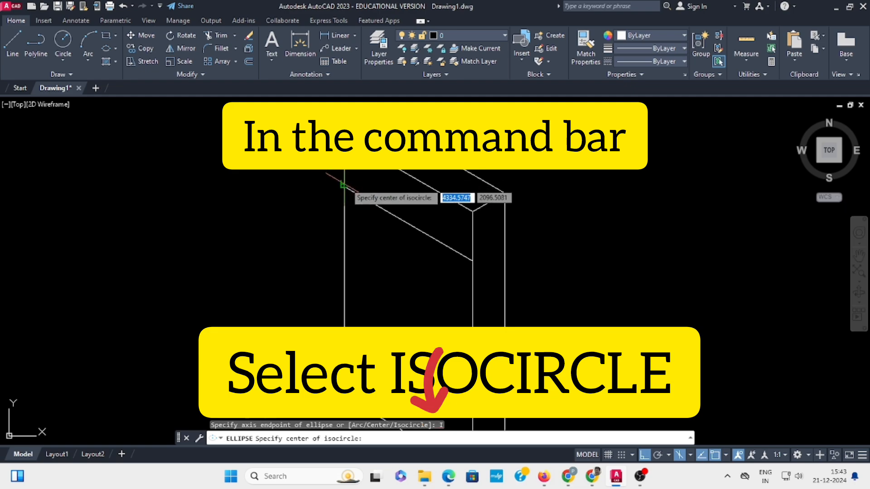
left_click(344, 186)
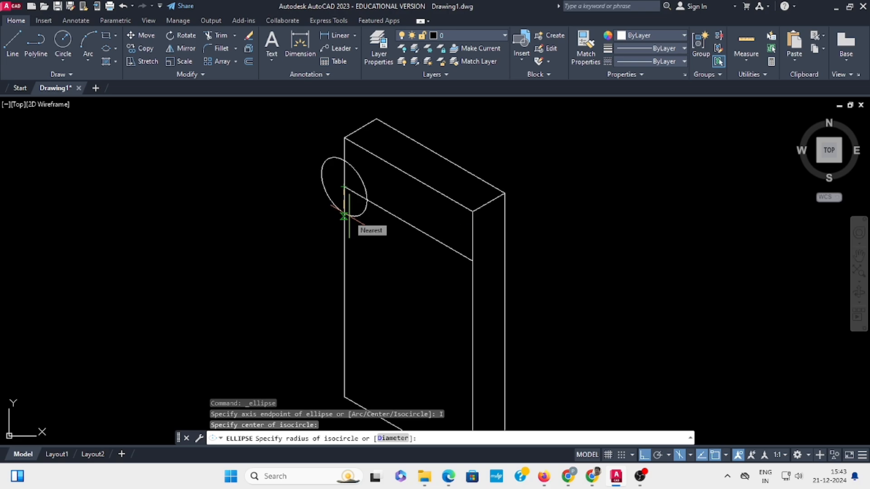
type("1")
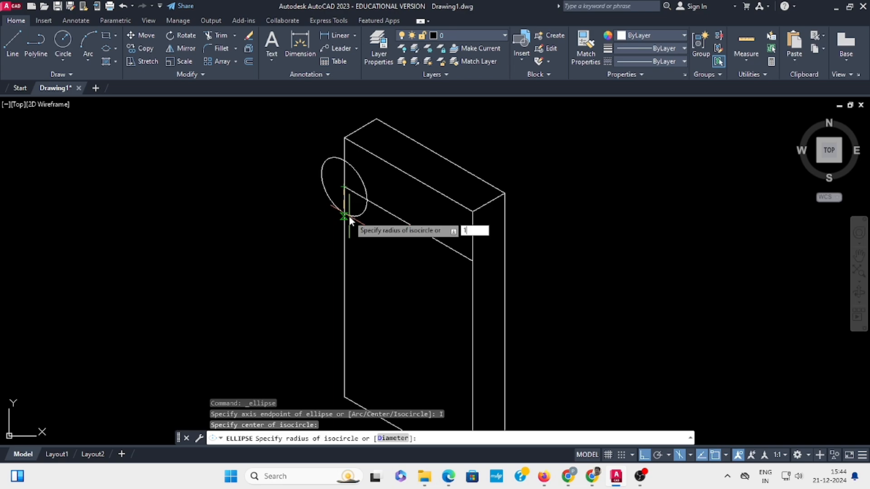
type("4")
key("Return")
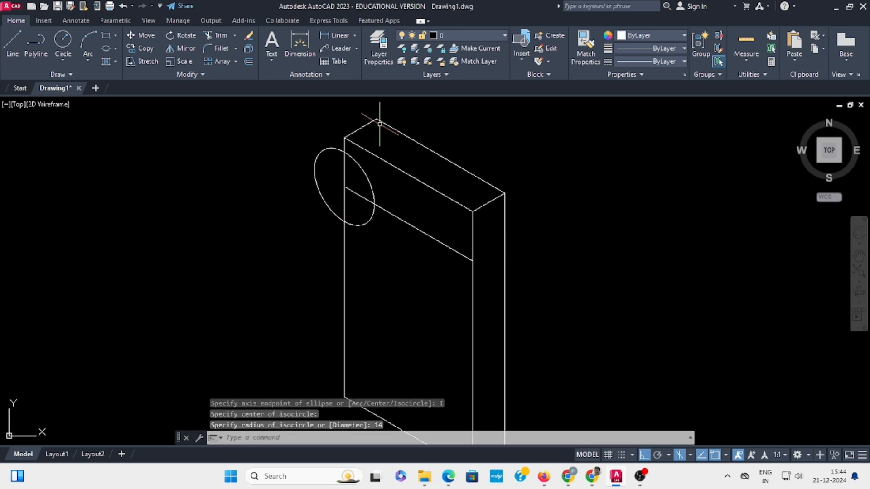
left_click(123, 6)
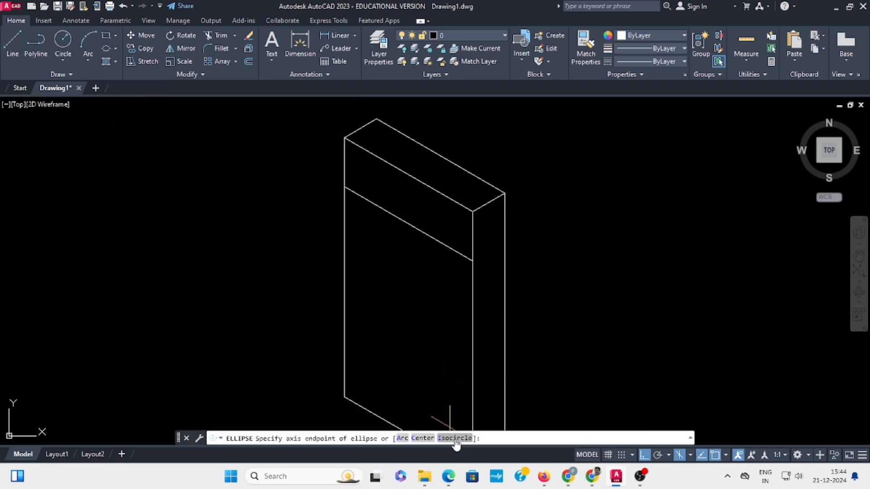
Draw an isocircle of radius 7 mm centred on the guide line's left endpoint
left_click(454, 438)
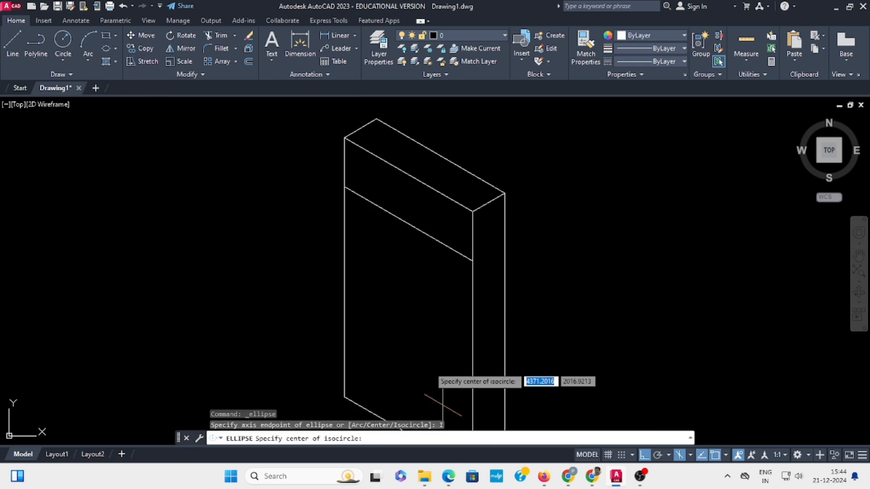
left_click(347, 188)
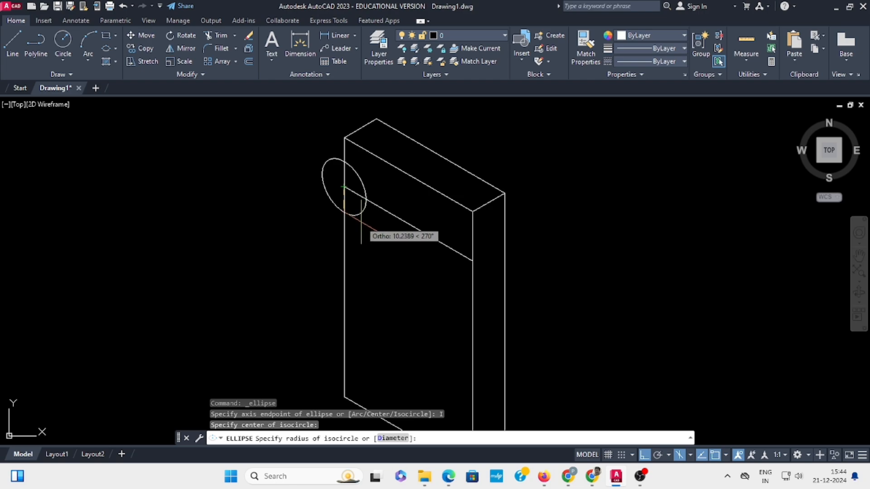
type("7")
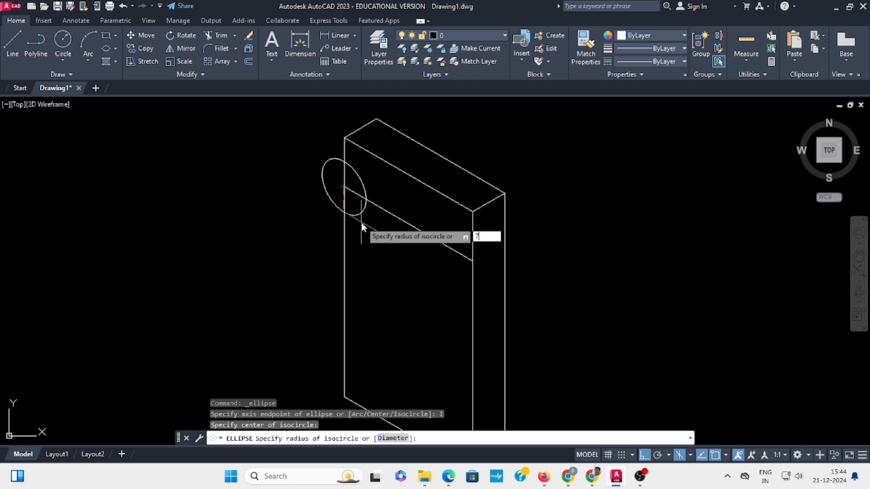
key("Return")
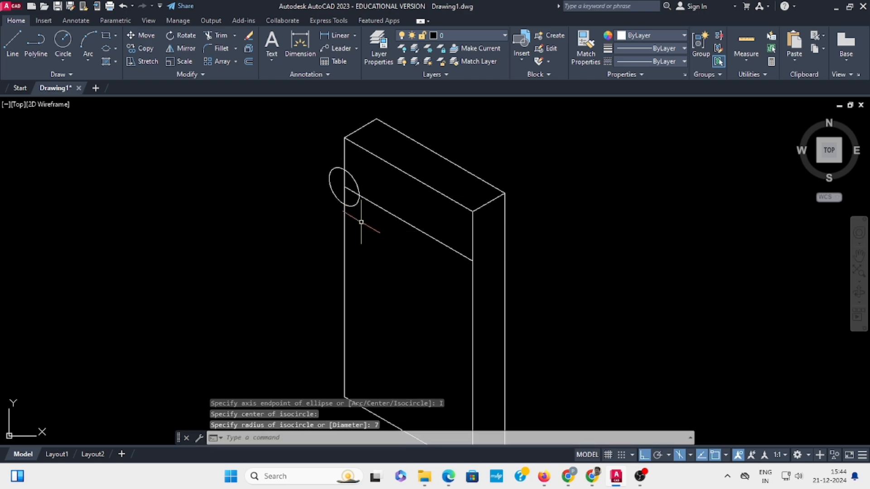
Copy the isocircle from the guide line's left endpoint to its right endpoint
left_click(142, 48)
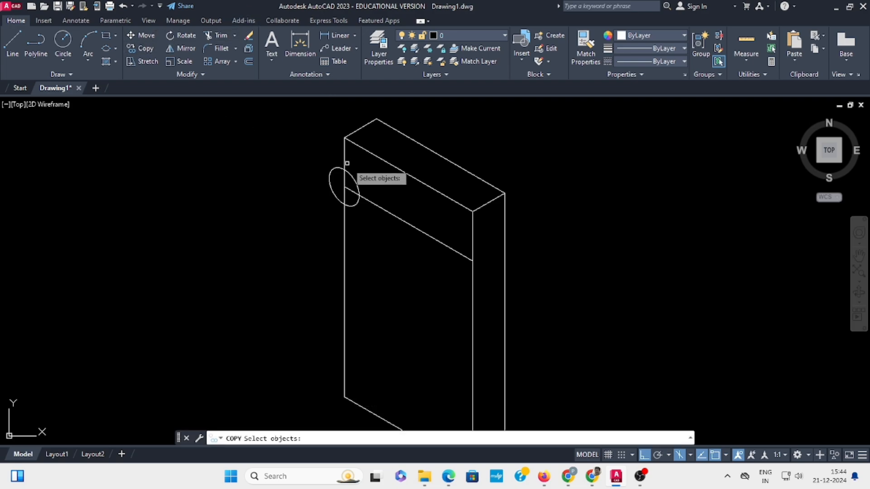
left_click(356, 186)
key("Return")
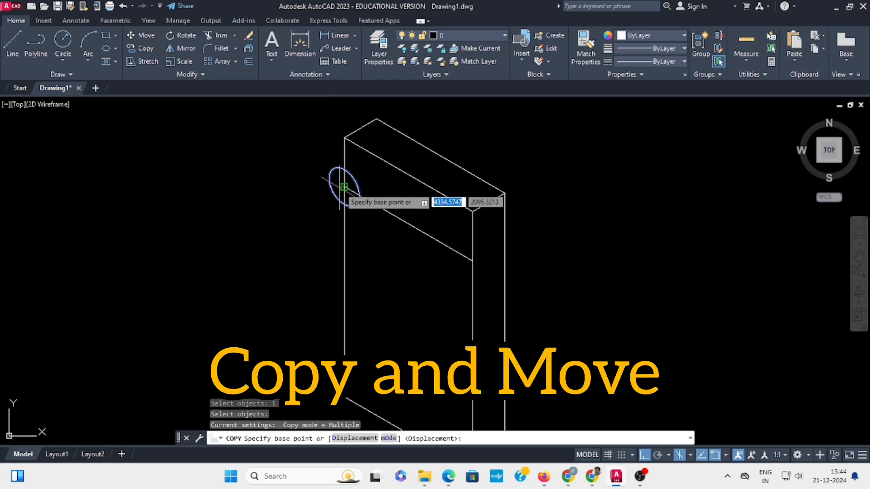
left_click(343, 187)
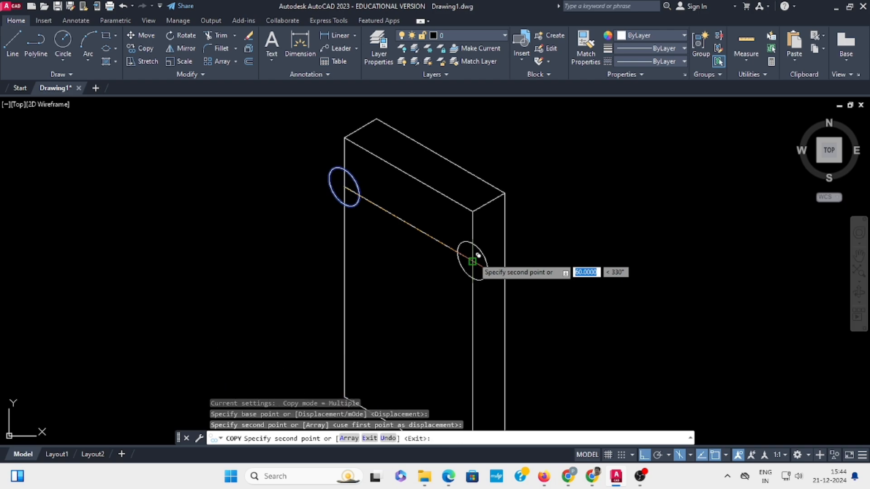
key("Escape")
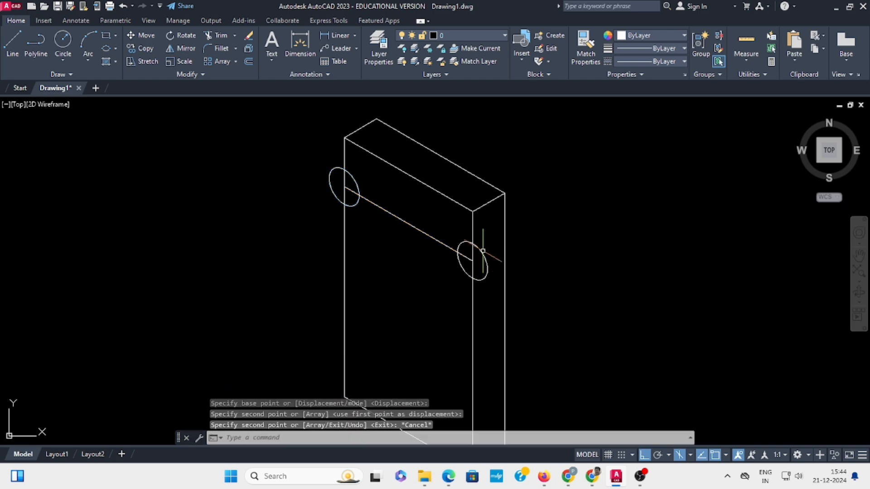
Move the copied isocircle 15 mm inward along the guide line from the front face's right edge
left_click(146, 38)
left_click(465, 242)
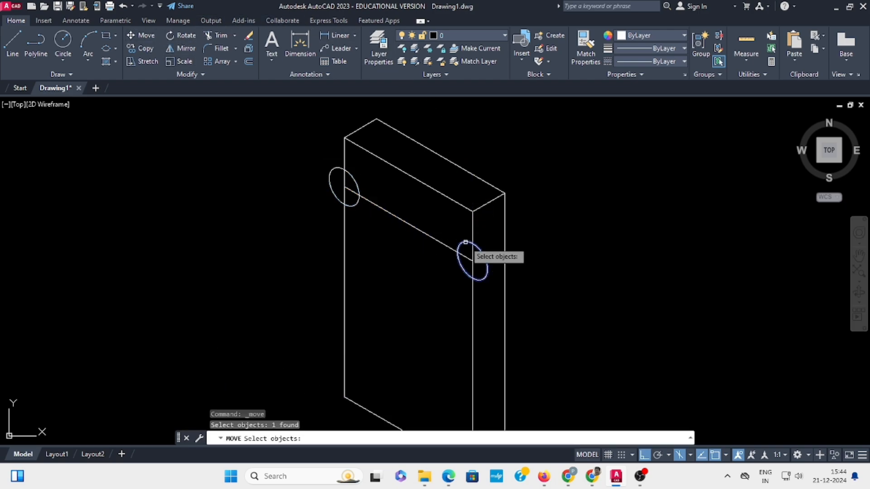
key("Return")
left_click(472, 261)
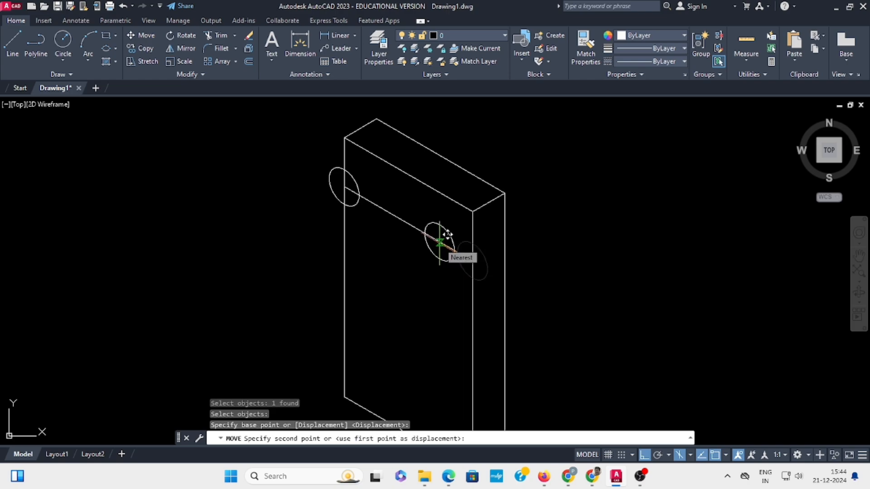
type("15")
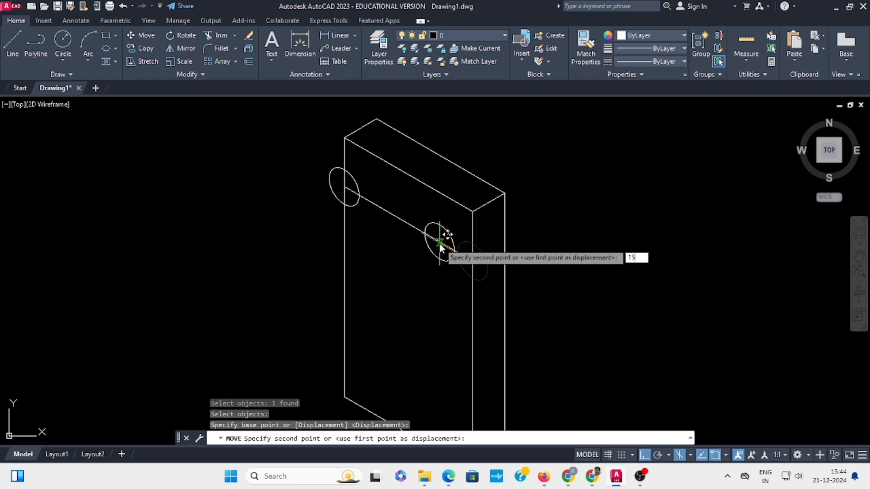
key("Return")
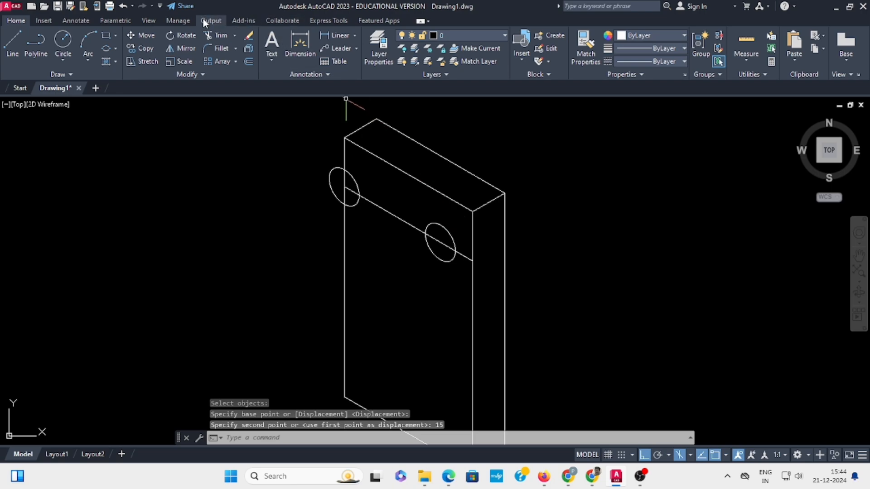
Move the original isocircle 15 mm inward along the guide line from the left edge, and erase the guide line
left_click(153, 39)
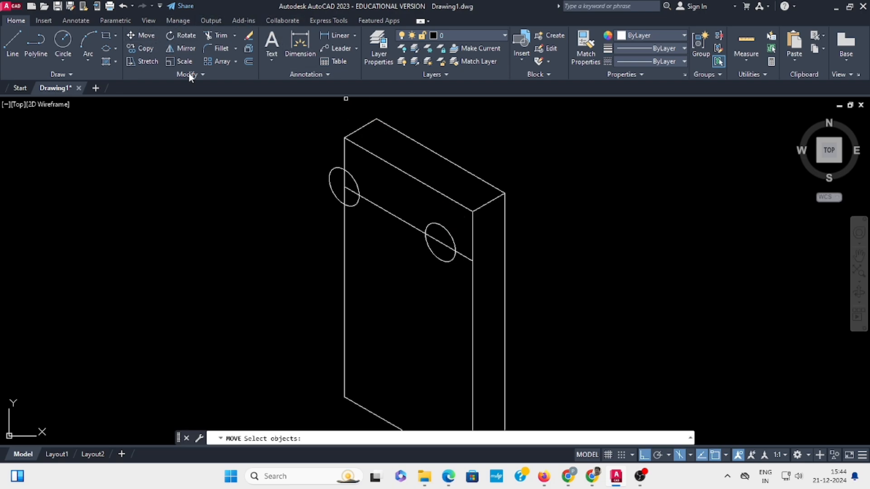
left_click(358, 187)
key("Return")
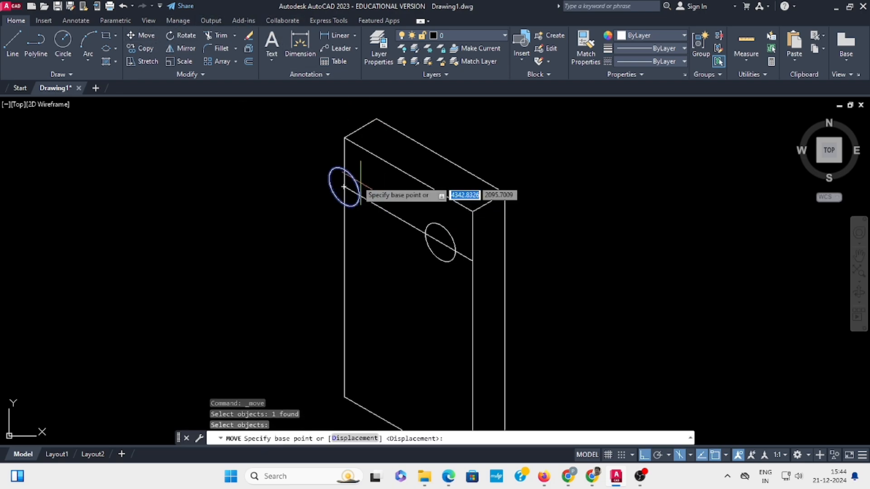
left_click(344, 186)
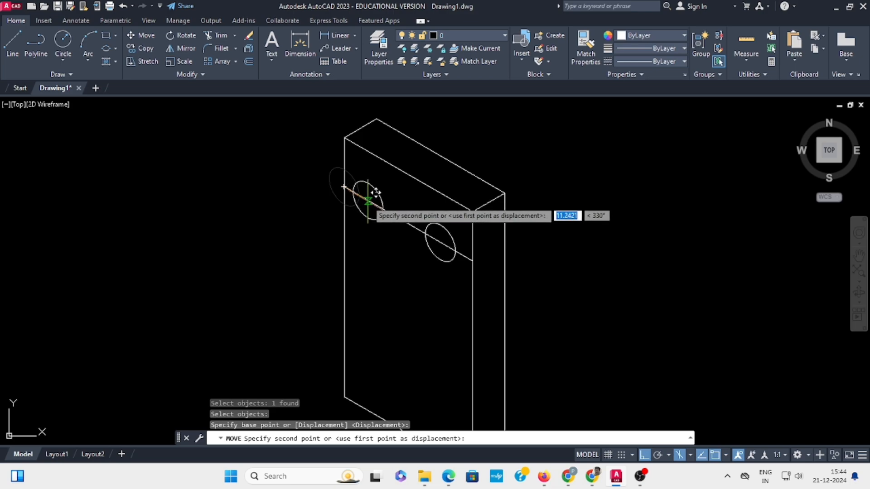
type("15")
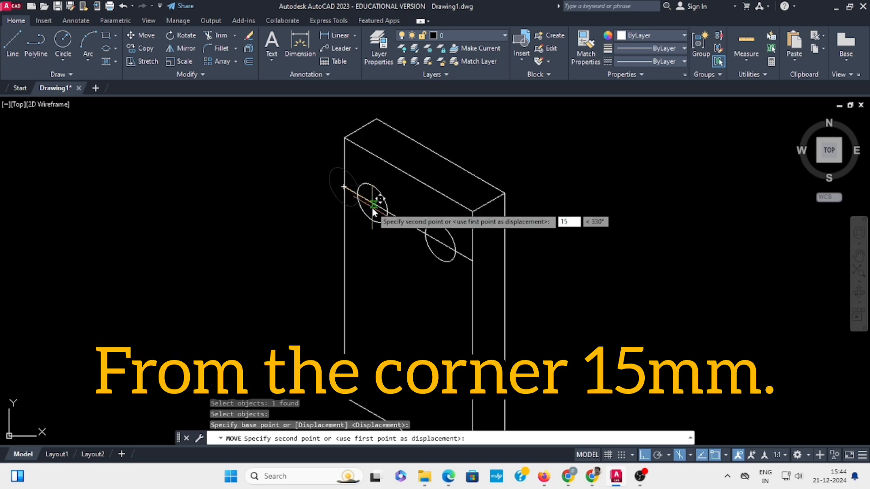
key("Return")
key("Escape")
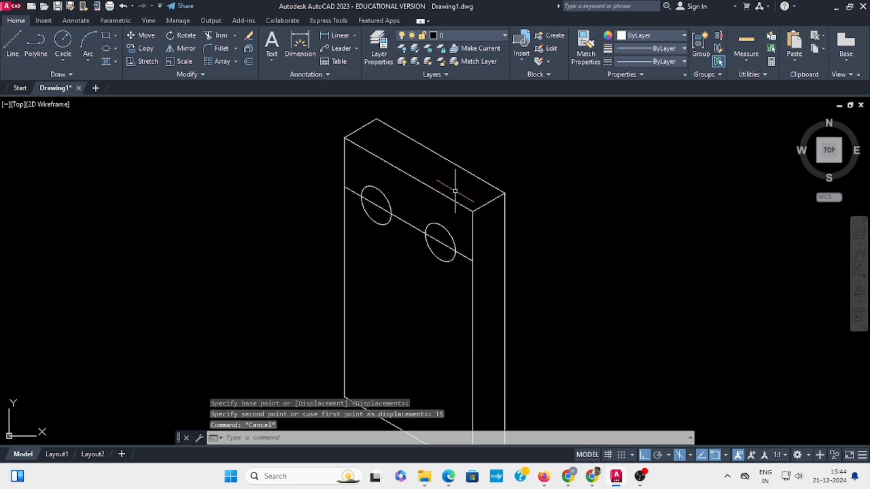
left_click(402, 221)
key("Delete")
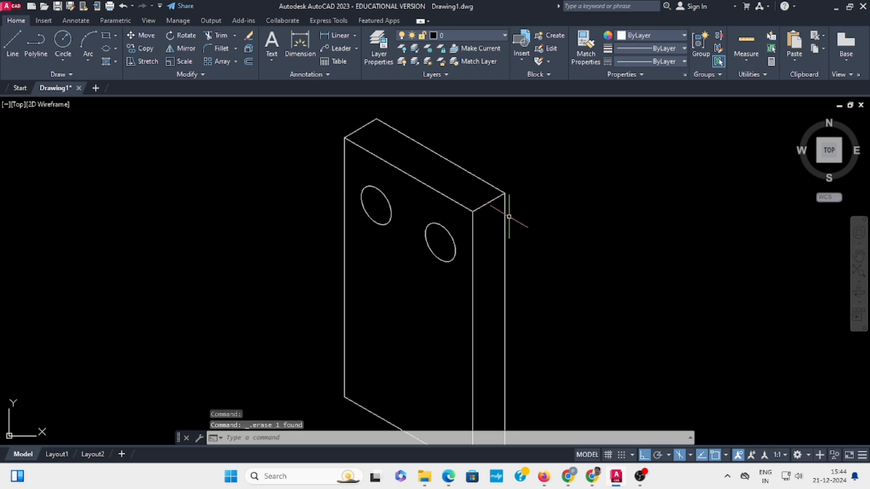
Draw a 30 mm vertical line upward from the midpoint of the front face's bottom edge
scroll(462, 230, "down", 4)
middle_click_drag(462, 230, 386, 220)
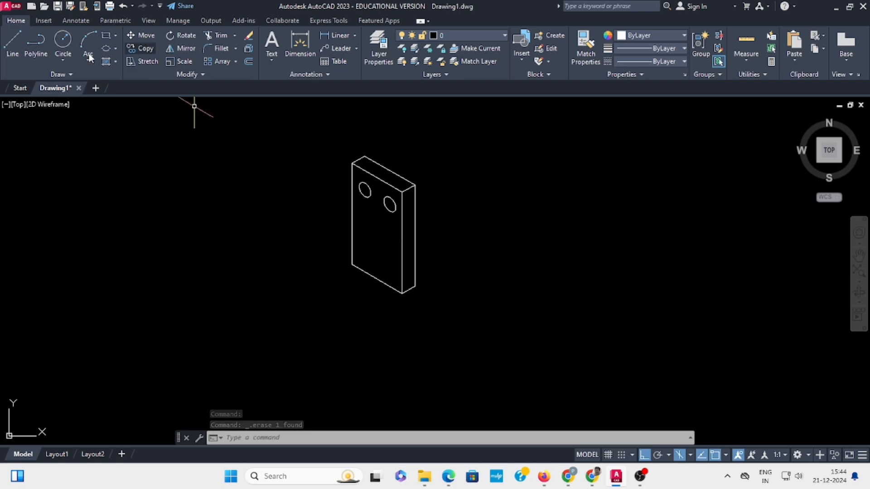
left_click(115, 48)
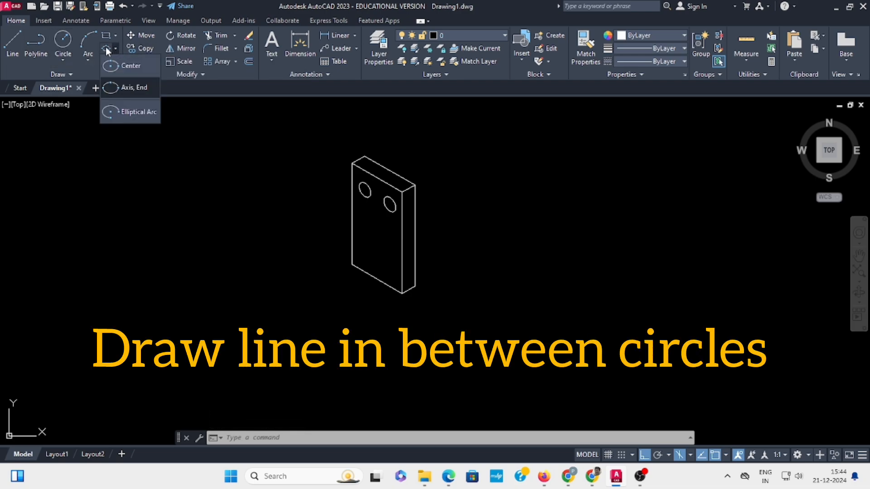
left_click(12, 39)
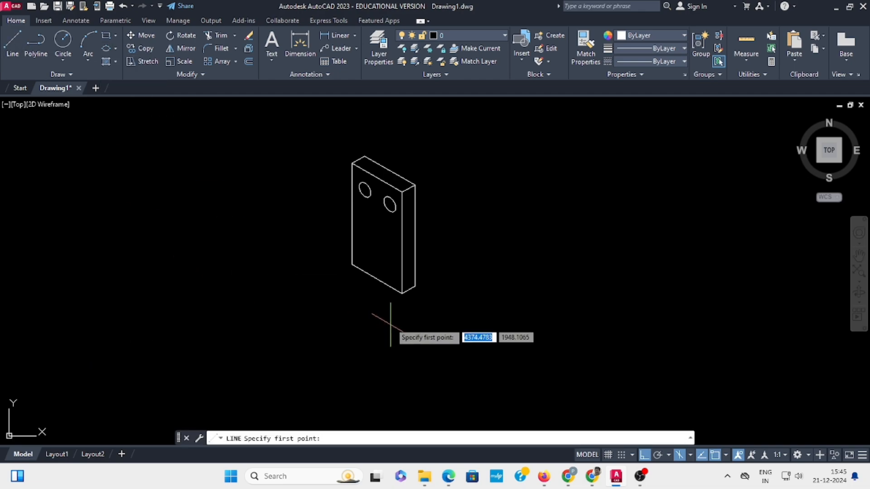
left_click(377, 279)
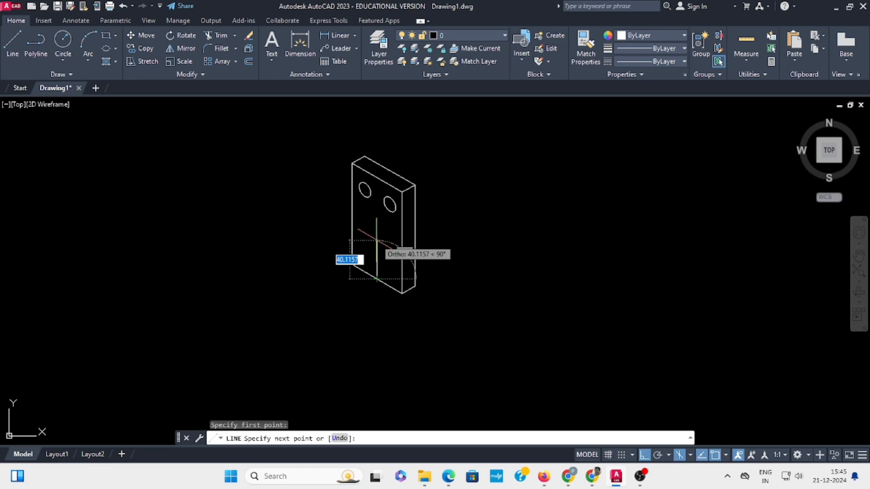
type("3")
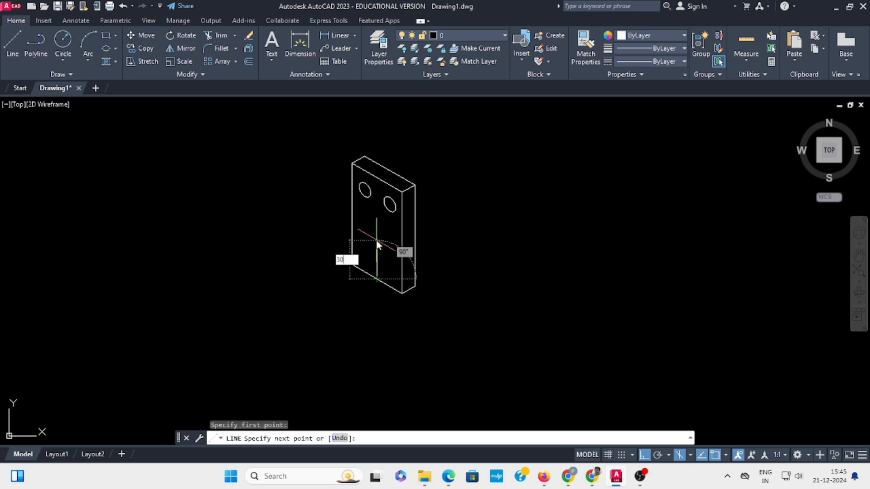
type("0")
key("Return")
key("Escape")
scroll(379, 262, "up", 2)
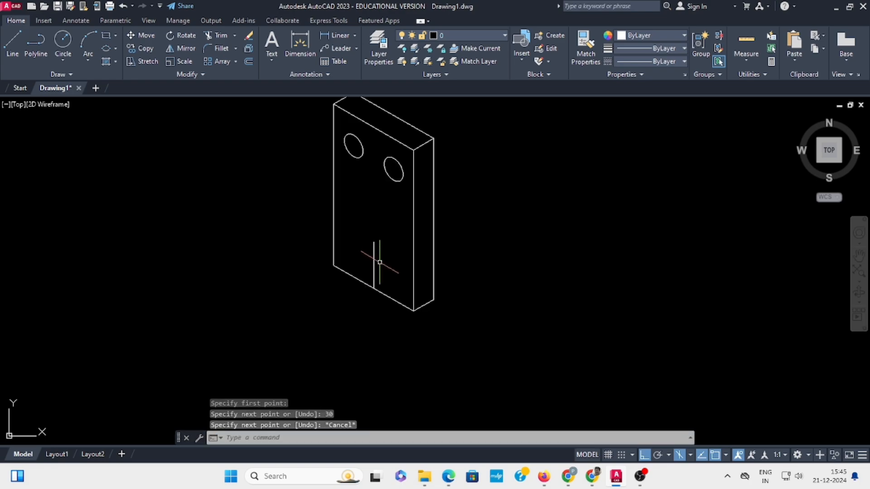
Draw an isocircle of radius 30 mm centred on the upper end of the 30 mm vertical line
middle_click_drag(379, 262, 388, 292)
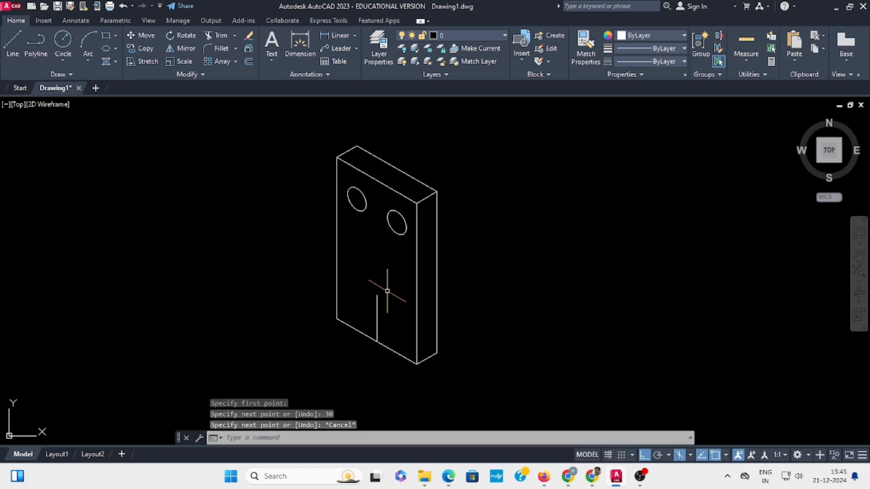
left_click(115, 48)
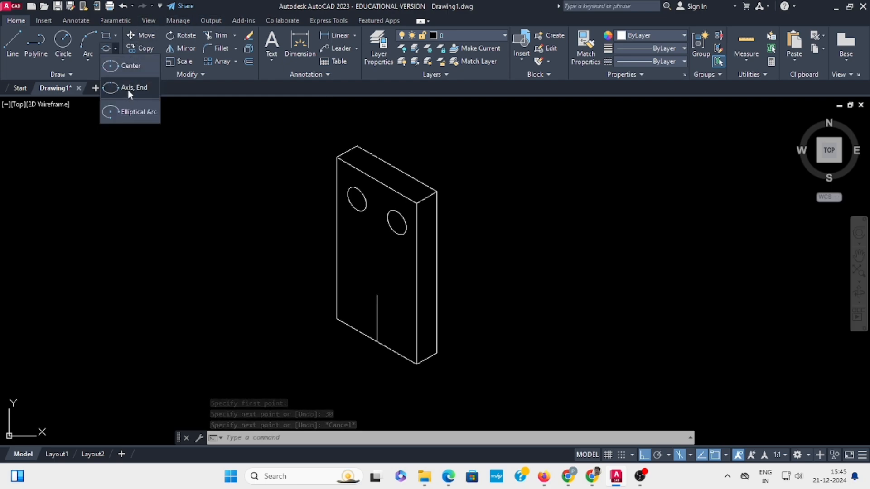
left_click(128, 88)
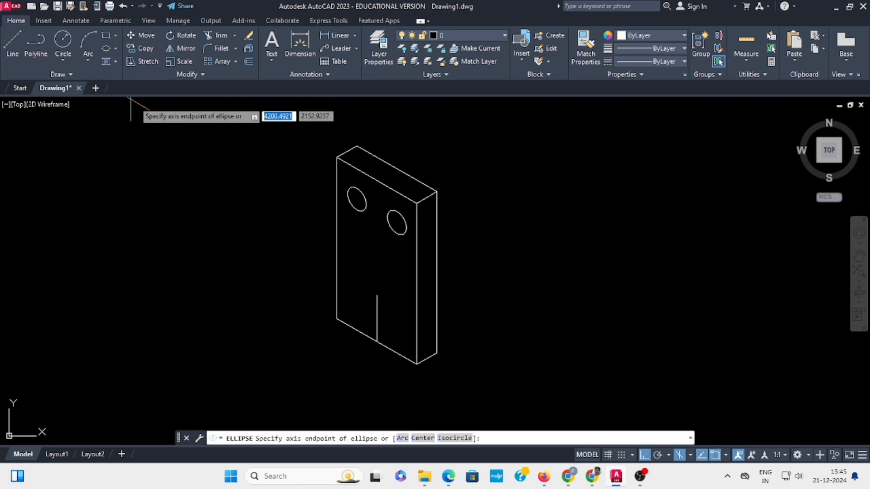
left_click(452, 438)
left_click(377, 295)
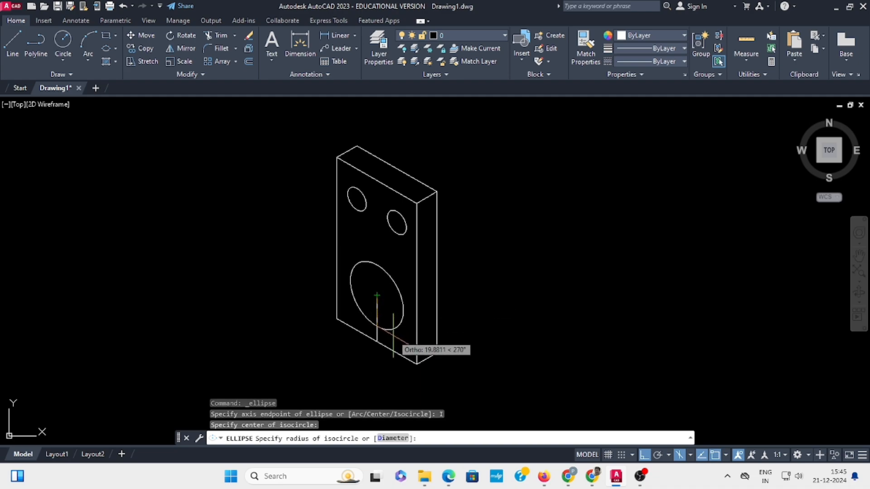
type("30")
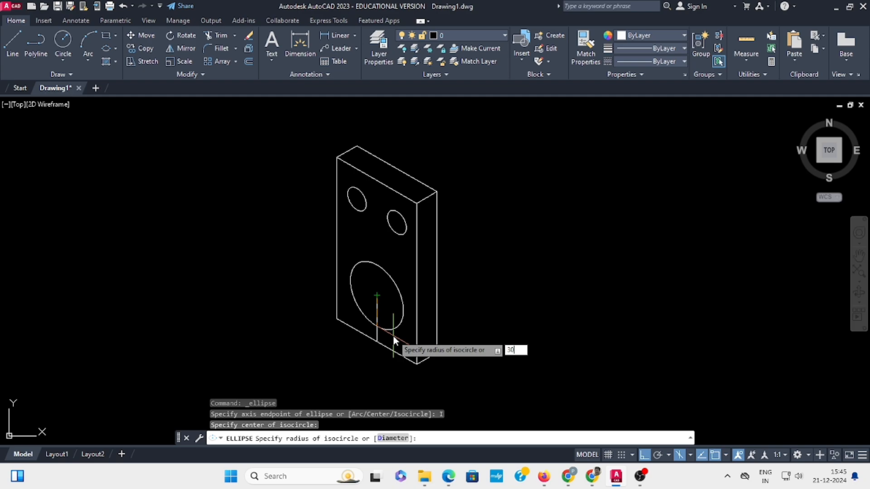
key("Return")
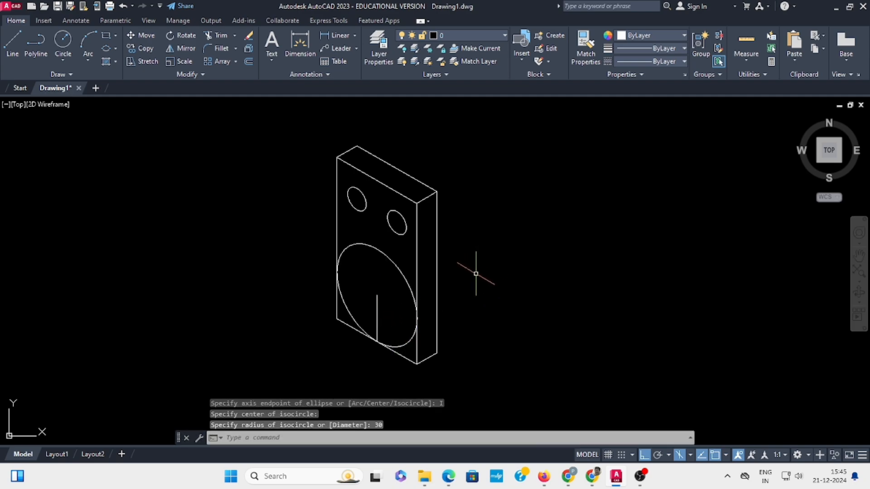
Switch to the top isoplane and draw a 30 mm line forward from the large isocircle's centre
middle_click_drag(453, 277, 444, 266)
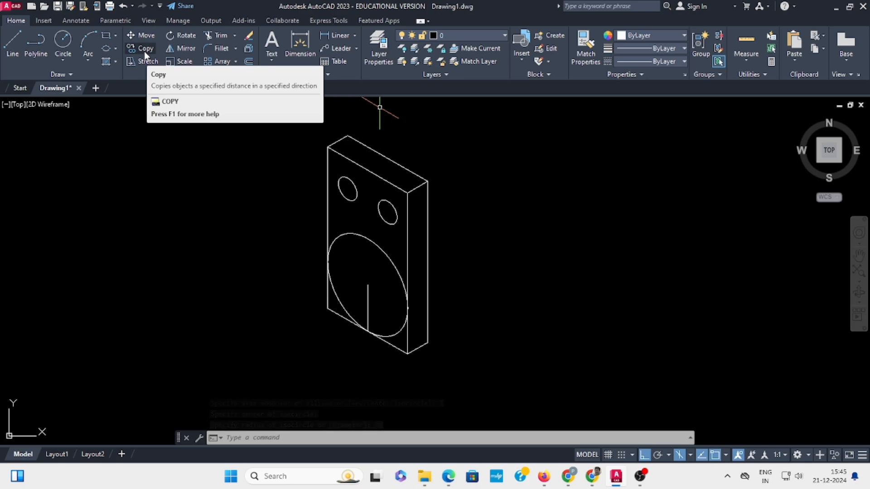
left_click(4, 49)
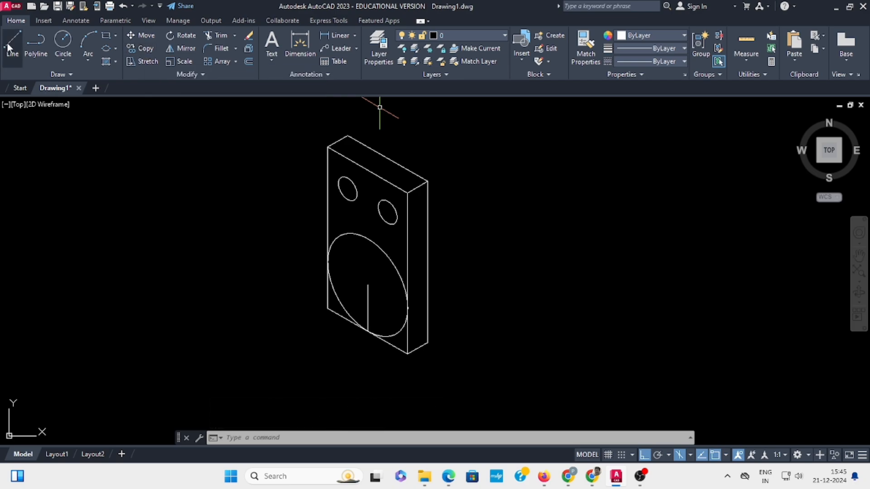
left_click(368, 284)
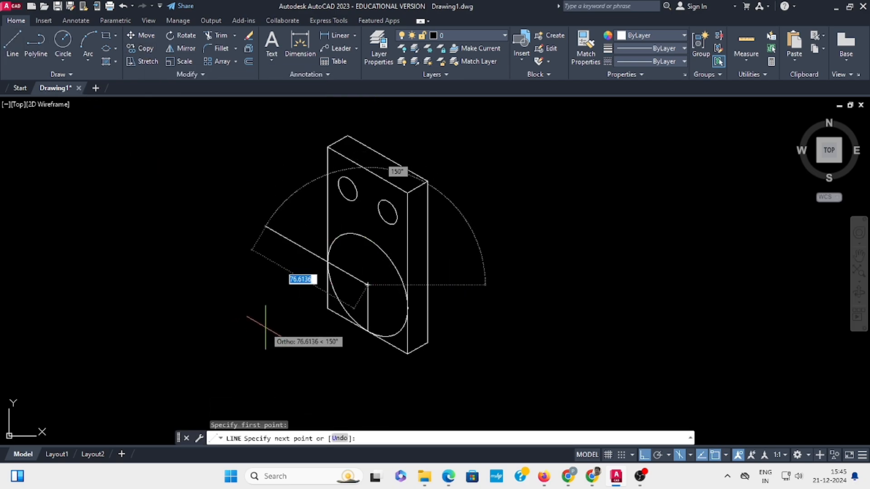
key("F5")
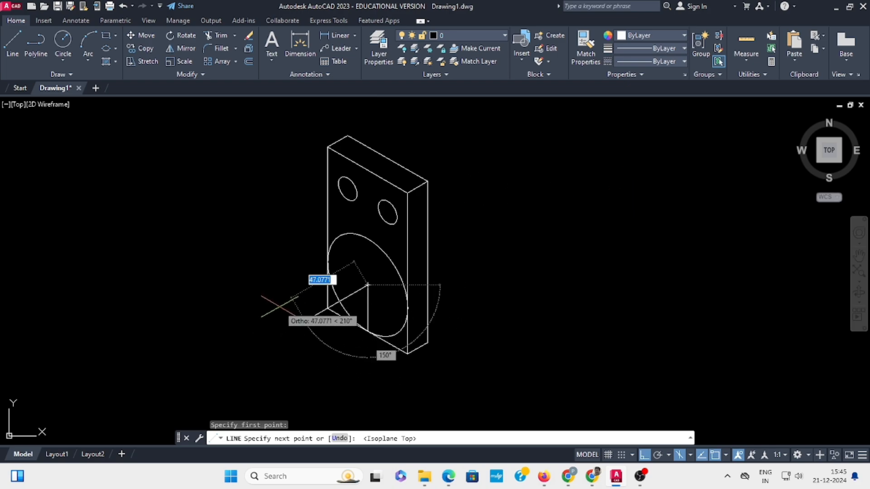
type("30")
key("Return")
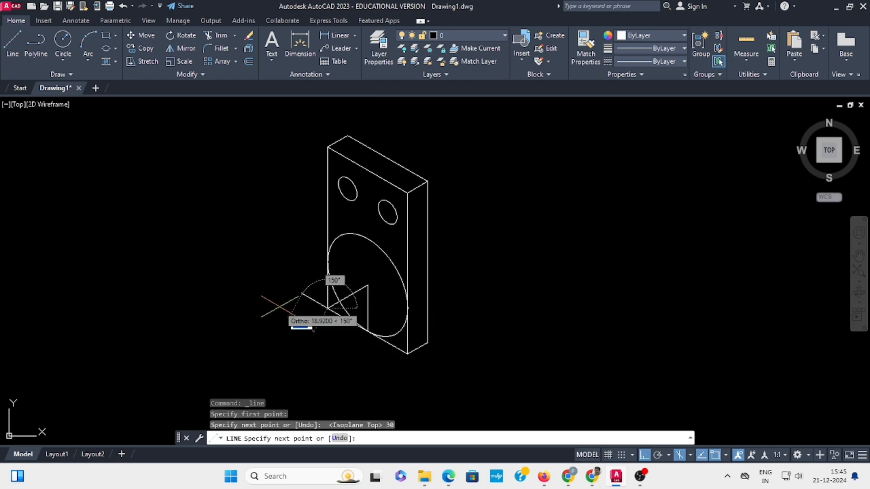
key("Escape")
Copy the large isocircle from its centre to the front end of the 30 mm forward line
scroll(332, 294, "up", 2)
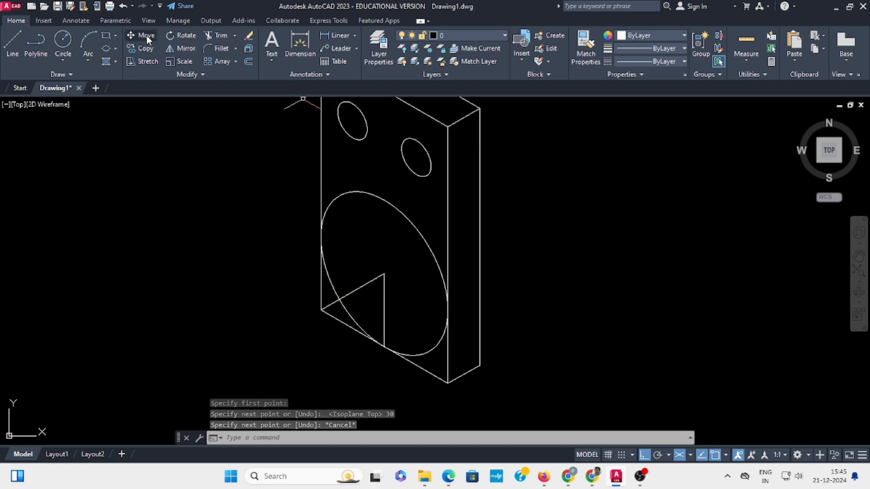
left_click(144, 47)
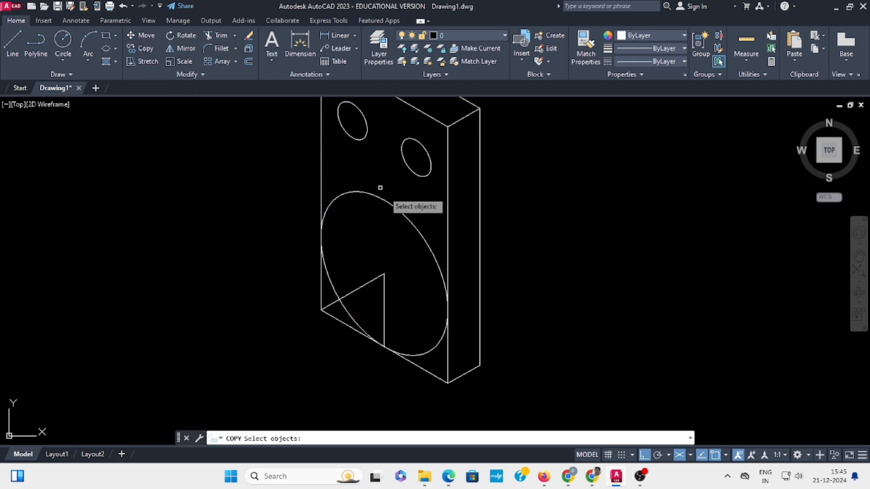
left_click(389, 201)
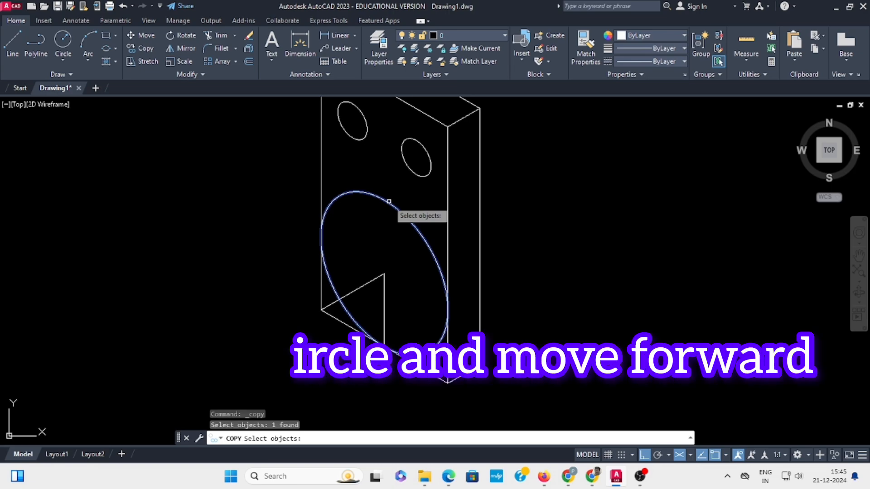
key("Return")
left_click(383, 273)
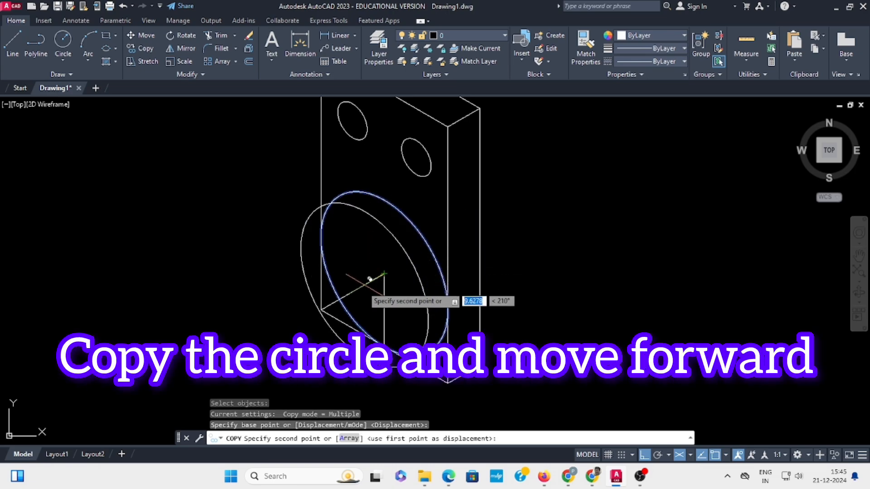
left_click(320, 310)
key("Escape")
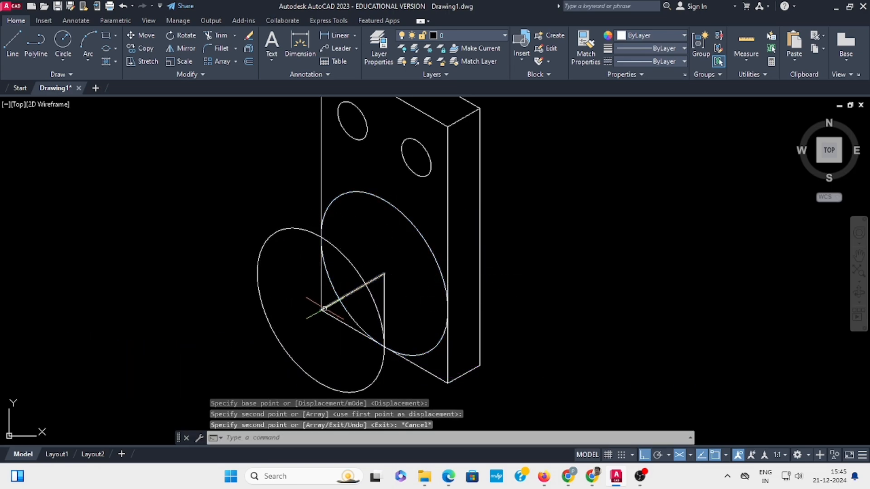
Draw a 30 mm line joining the upper tangent points of the front and rear large isocircles
scroll(522, 250, "down", 3)
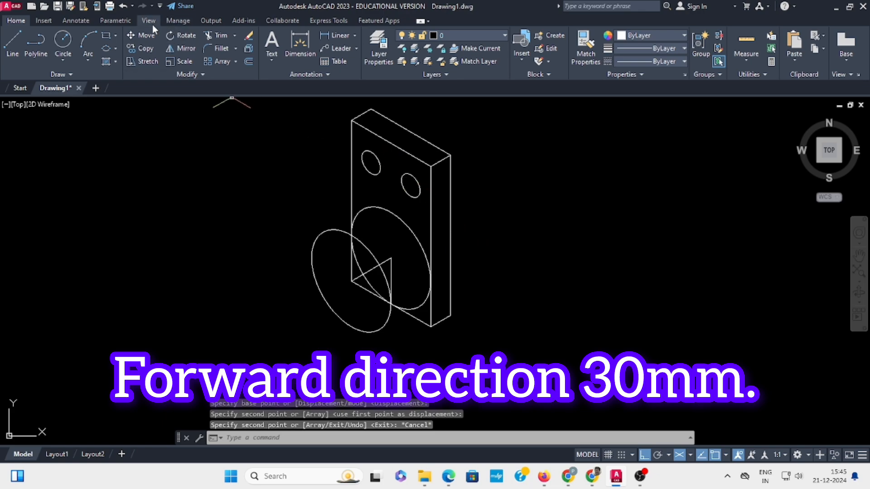
left_click(12, 47)
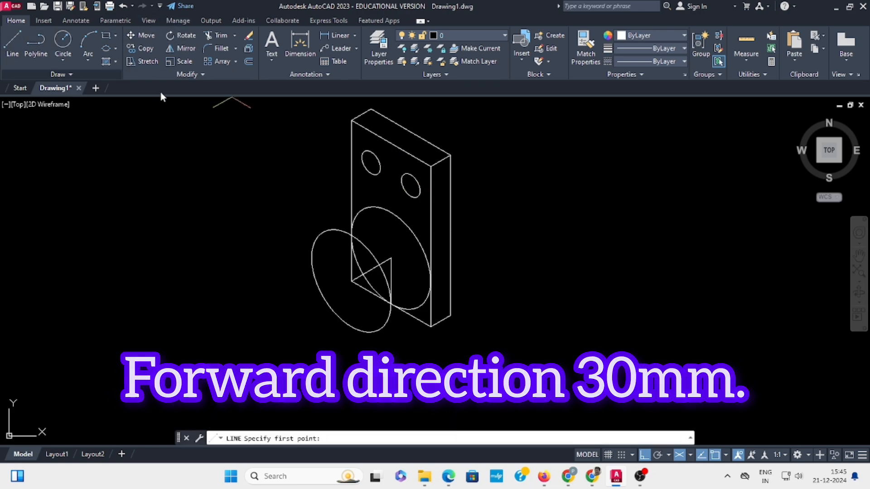
left_click(321, 232)
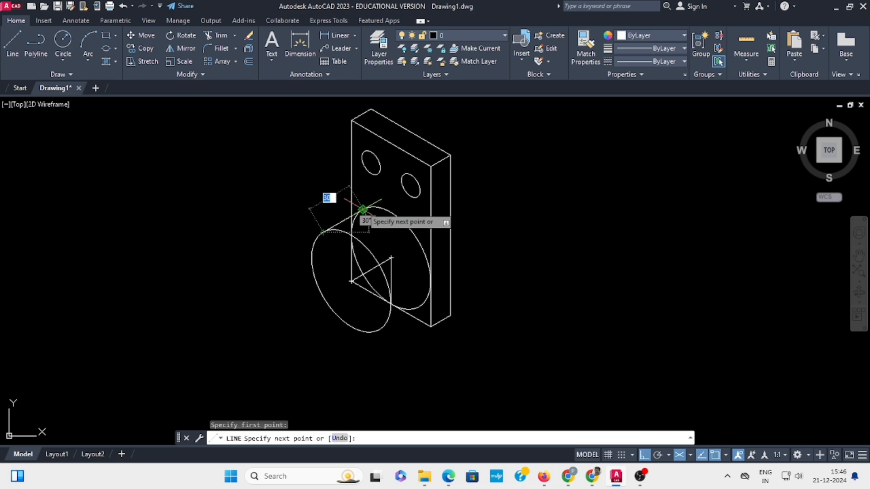
type("30")
key("Return")
key("Return")
key("Return")
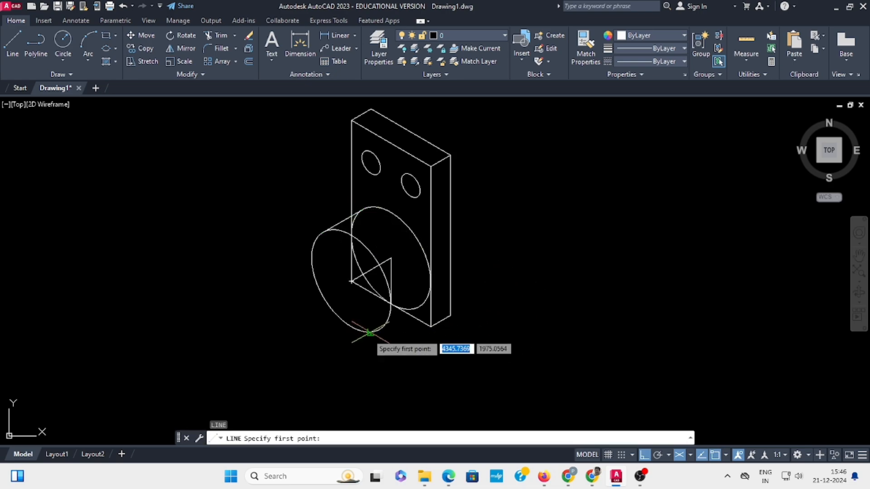
left_click(369, 333)
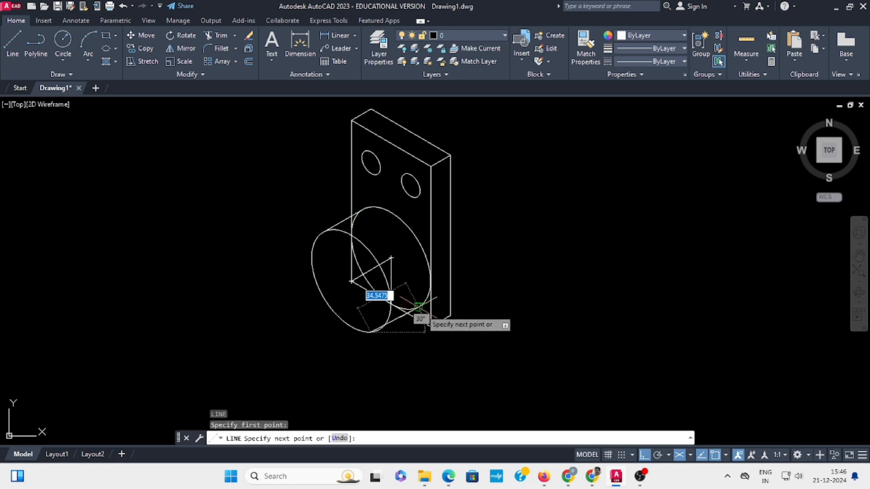
key("Escape")
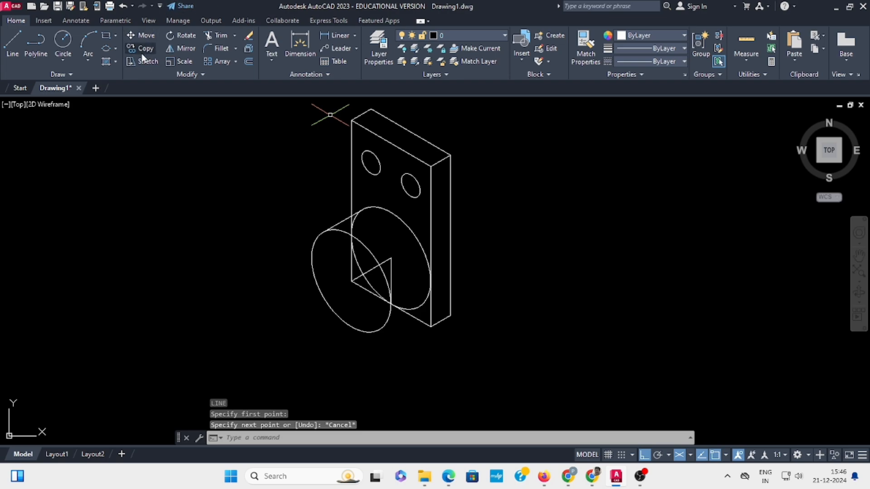
Draw the lower tangent line from the front large isocircle's underside to the rear isocircle
left_click(10, 47)
scroll(390, 325, "up", 4)
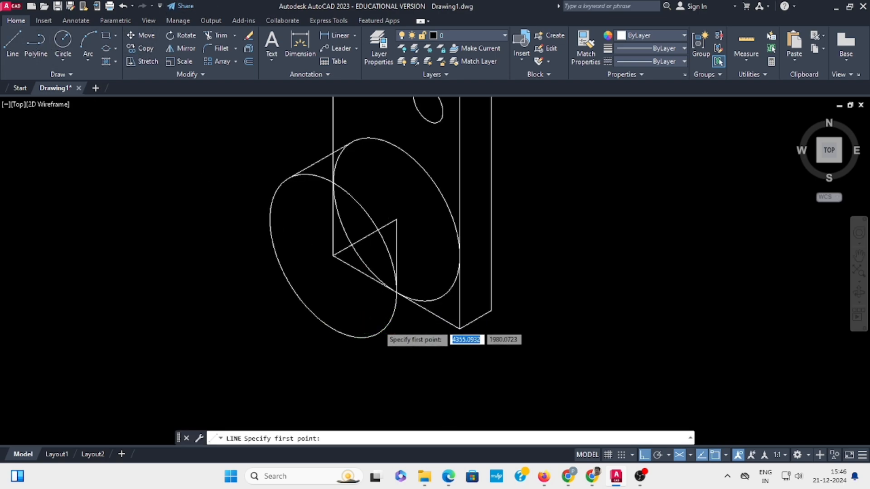
left_click(374, 337)
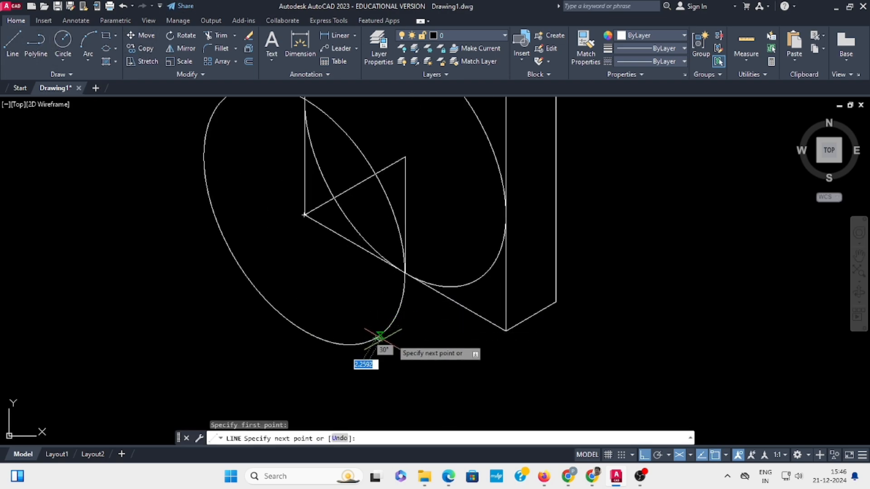
left_click(473, 281)
key("Escape")
Trim the plate's left front edge below the upper tangent line and the rear isocircle's hidden left arc
scroll(535, 267, "down", 4)
middle_click_drag(553, 259, 469, 272)
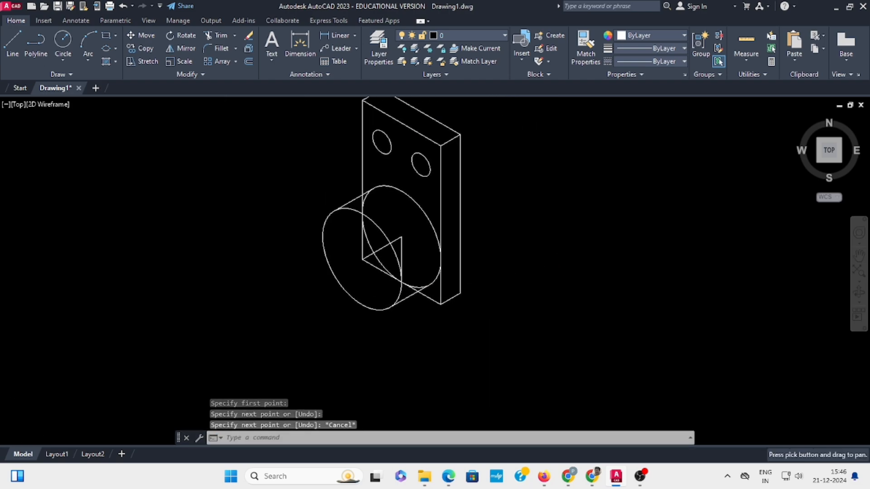
left_click(219, 40)
scroll(368, 195, "up", 4)
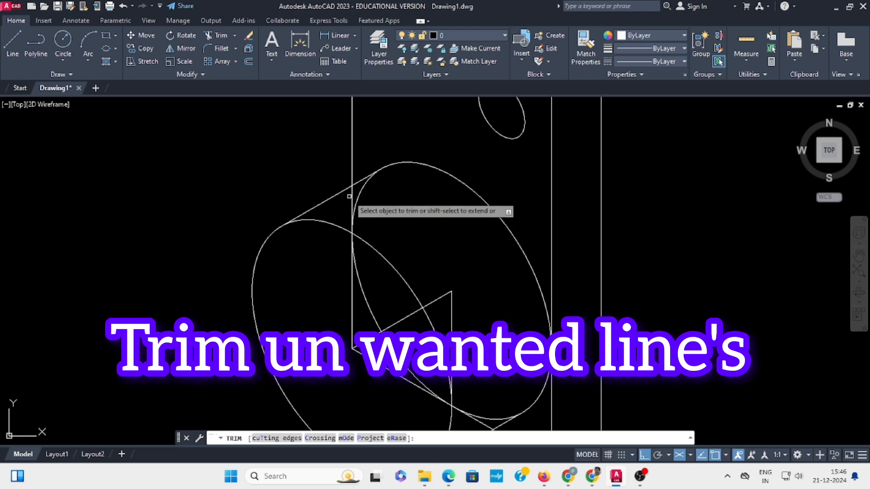
left_click(352, 197)
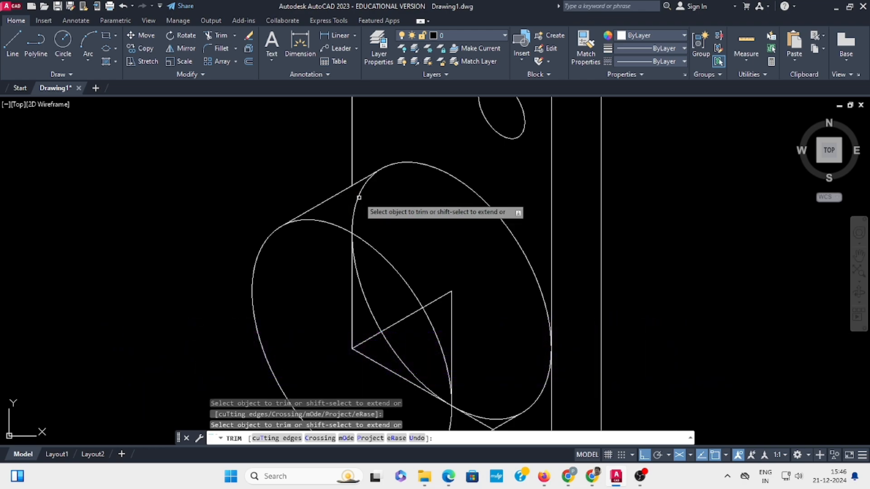
left_click(369, 299)
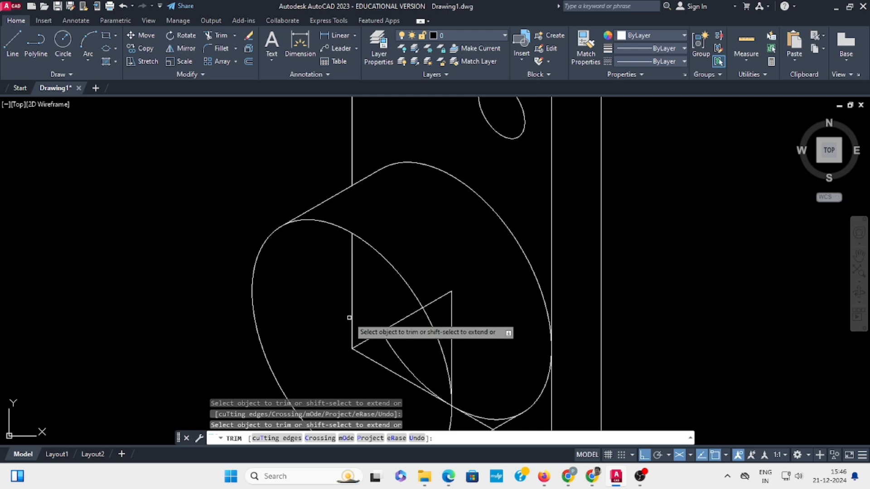
left_click(351, 317)
Trim the vertical construction line, the rear isocircle's remaining hidden arcs and the plate's bottom edge inside the cylinder
scroll(469, 302, "down", 4)
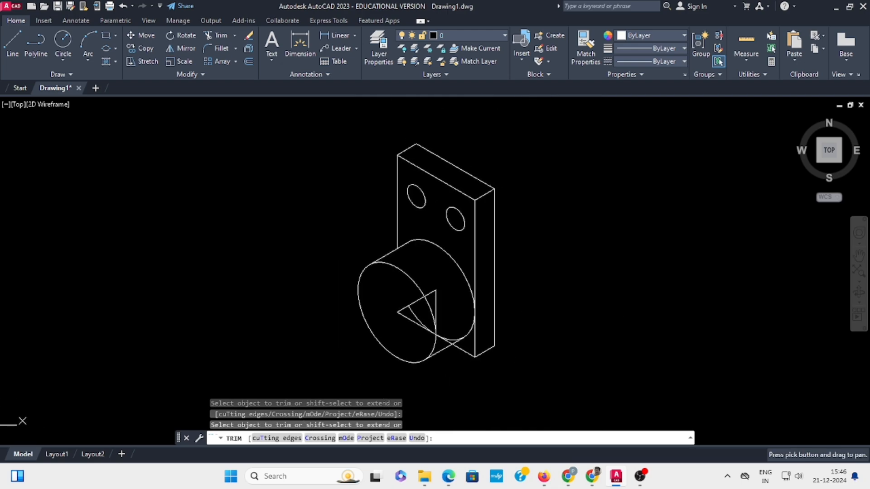
left_click(437, 301)
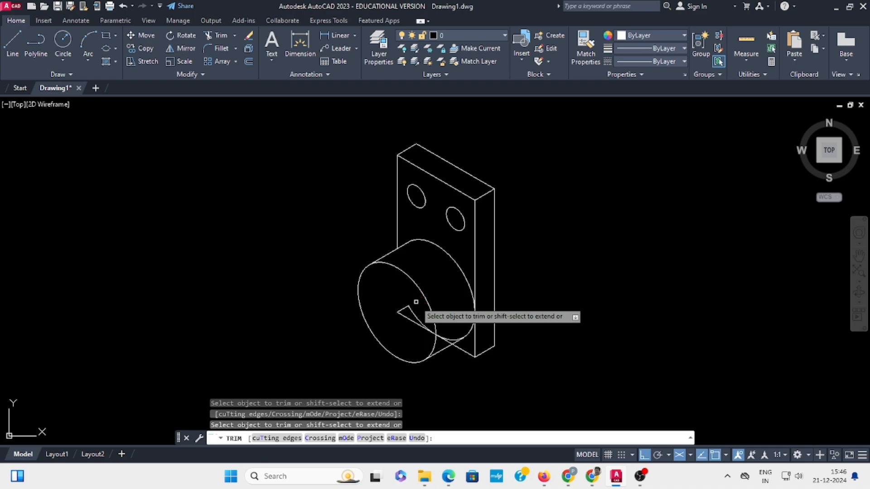
left_click(419, 314)
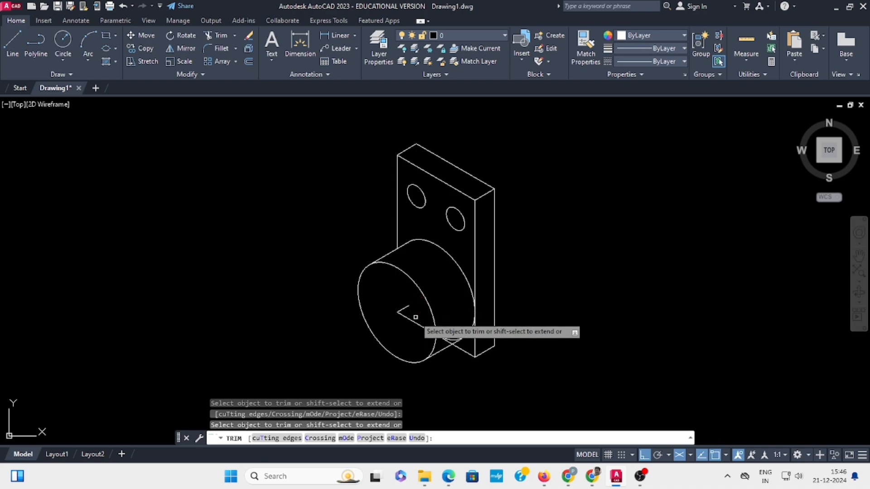
left_click(452, 340)
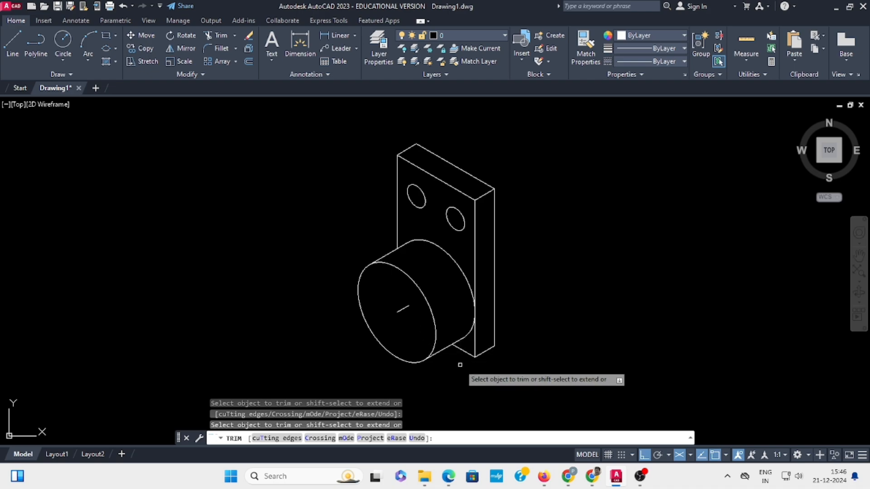
scroll(457, 359, "up", 2)
scroll(457, 359, "down", 2)
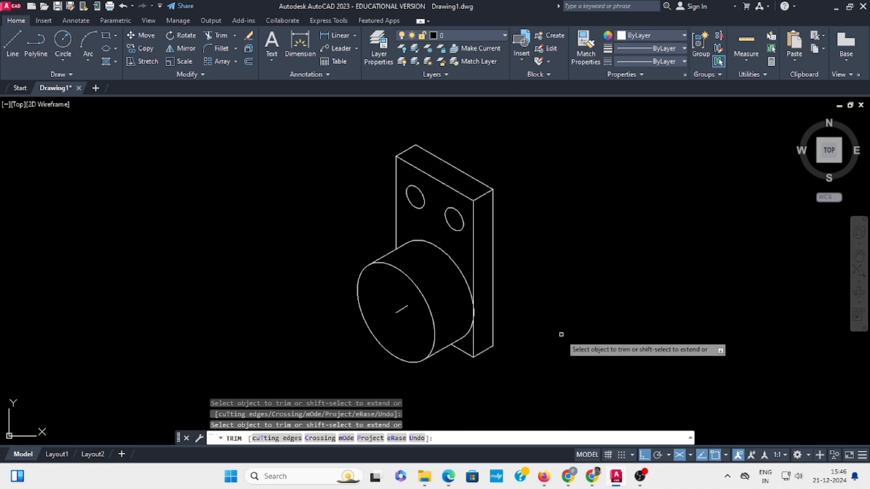
key("Escape")
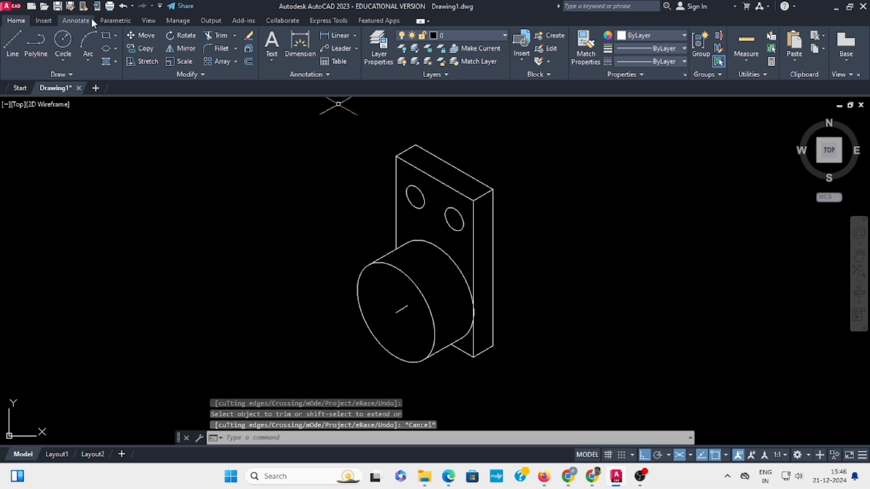
left_click(116, 49)
left_click(127, 88)
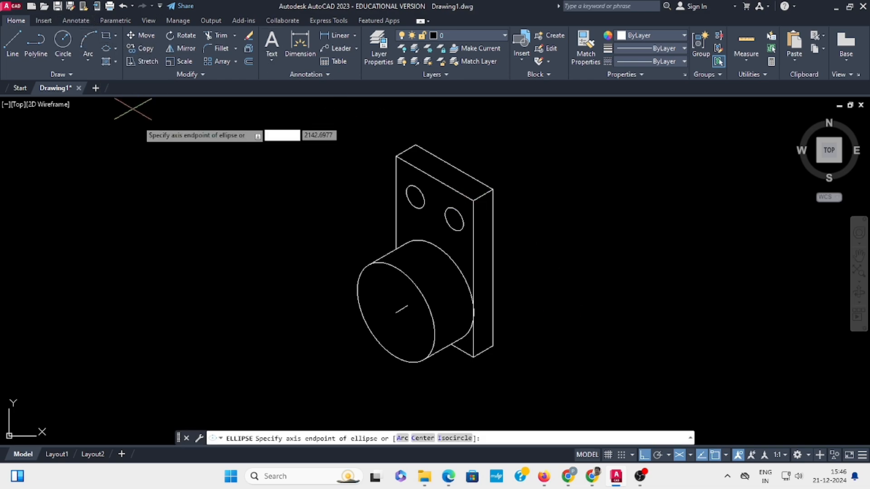
left_click(396, 313)
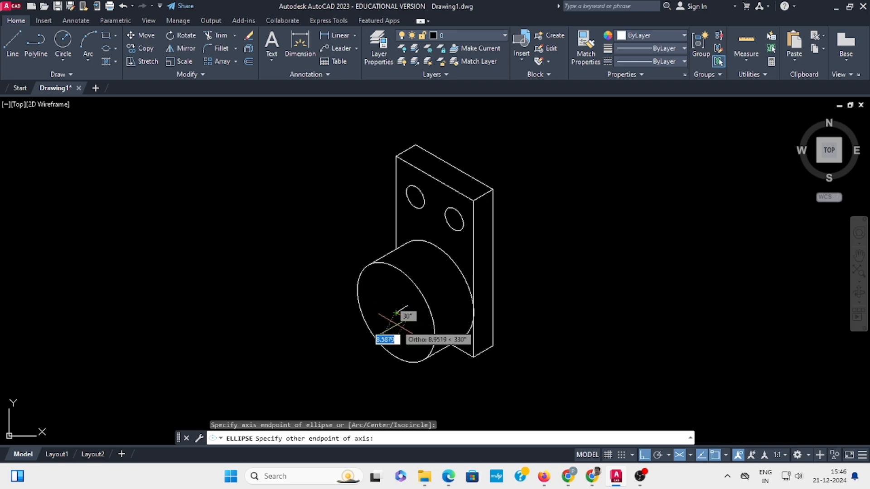
key("Escape")
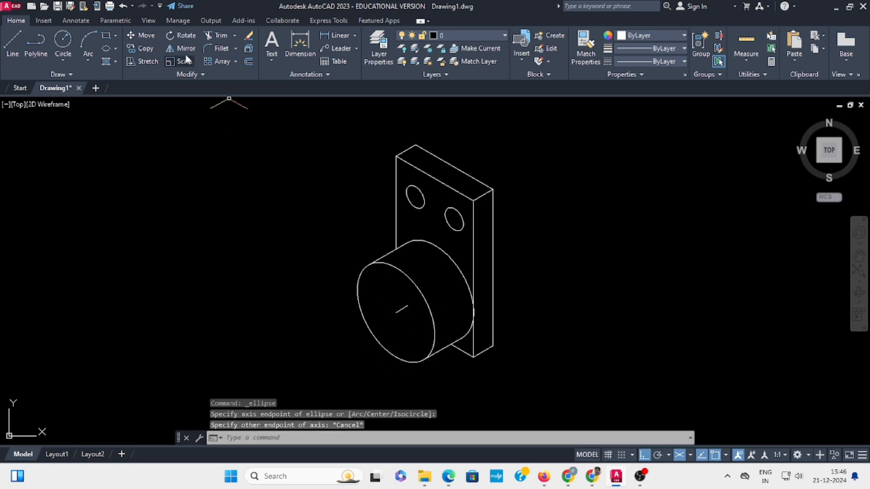
left_click(114, 50)
left_click(124, 87)
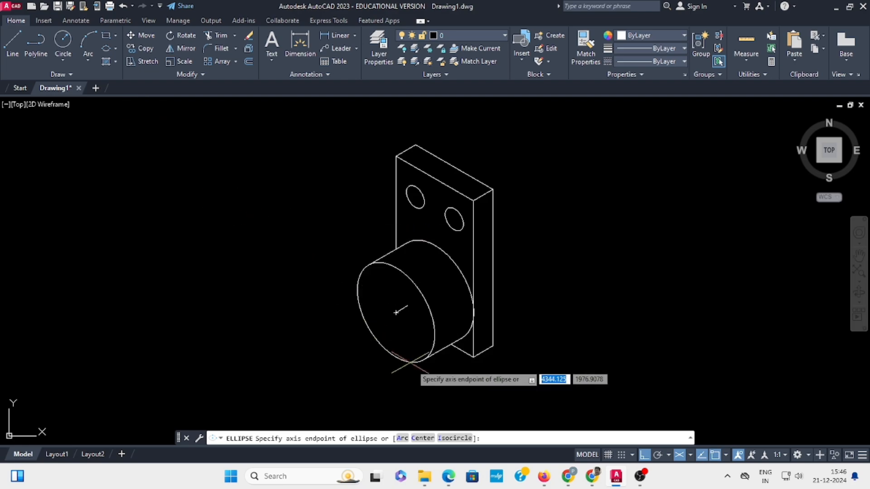
left_click(397, 313)
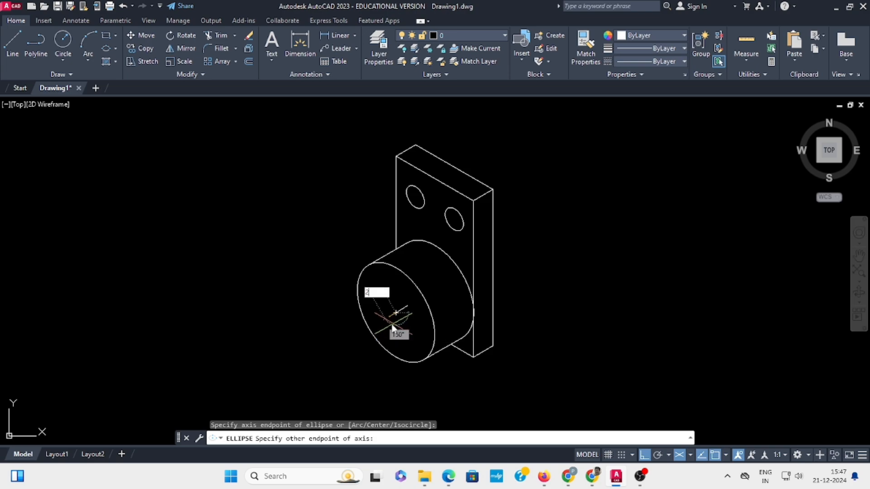
key("Return")
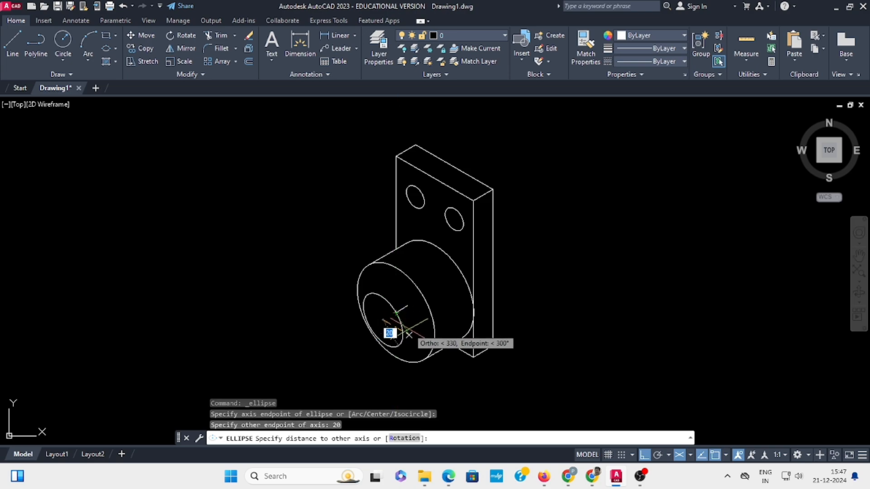
key("Escape")
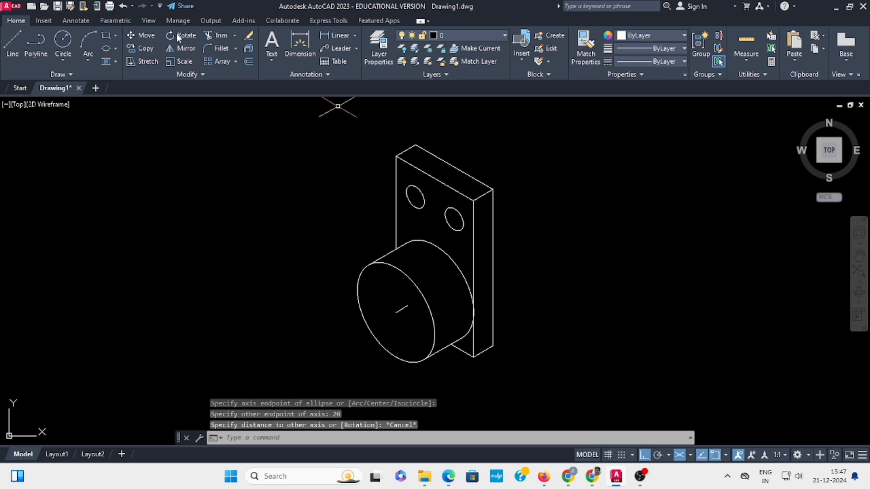
Draw a 20 mm radius isocircle on the left isoplane, centred at the front end of the cylinder's short centre line
left_click(115, 48)
left_click(122, 87)
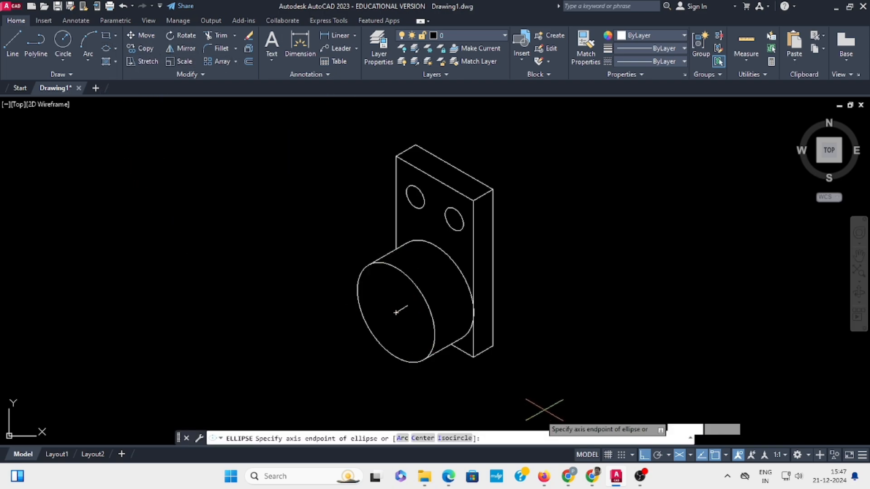
left_click(457, 436)
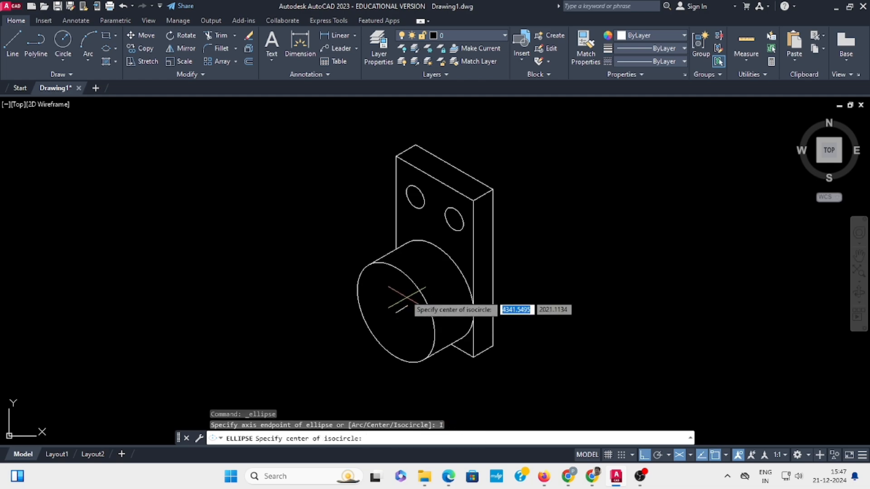
left_click(396, 312)
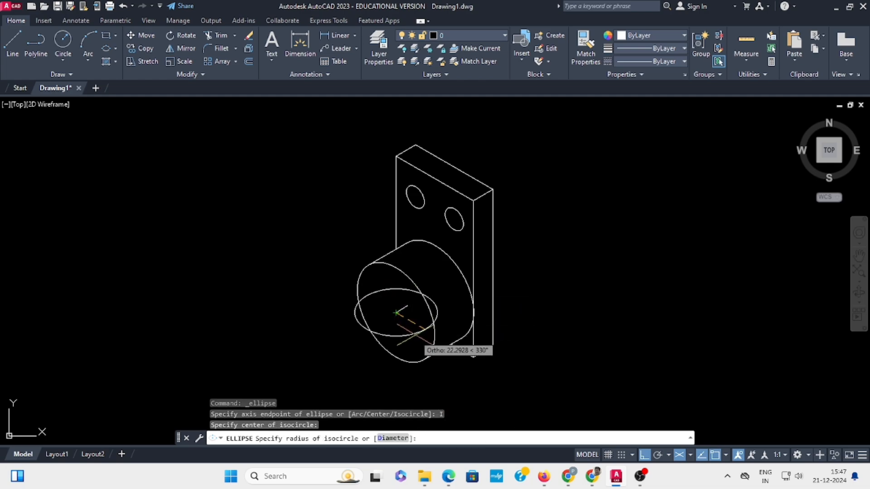
key("F5")
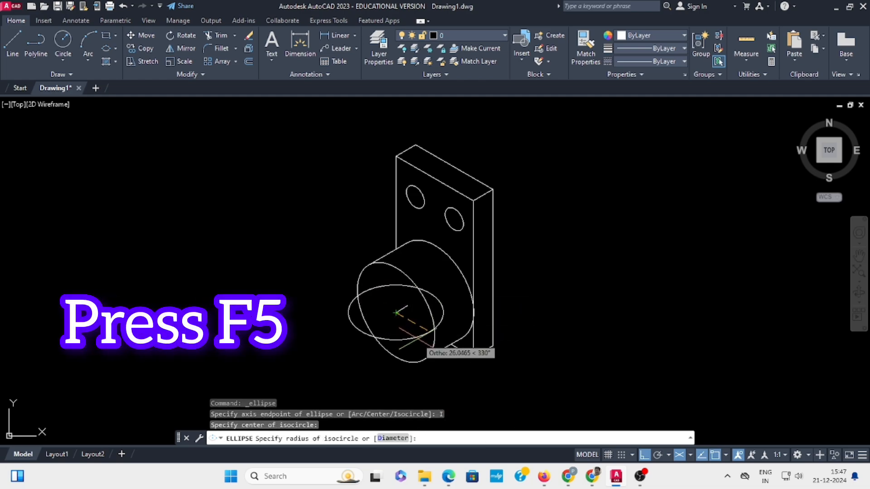
key("F5")
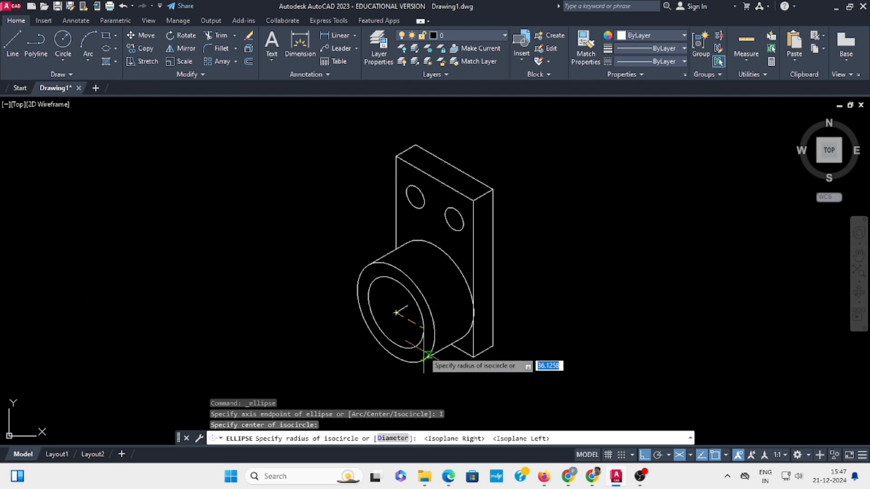
type("20")
key("Return")
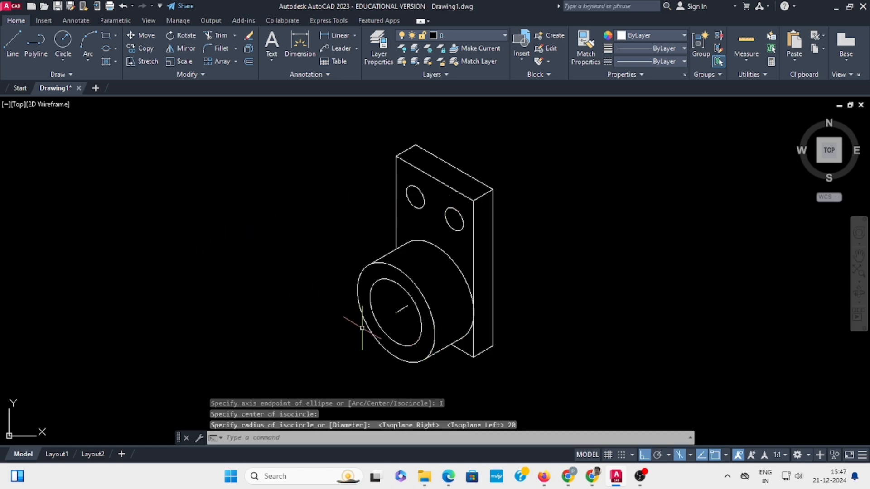
Draw a vertical line from the front face's centre down to just past the inner isocircle
scroll(412, 327, "up", 2)
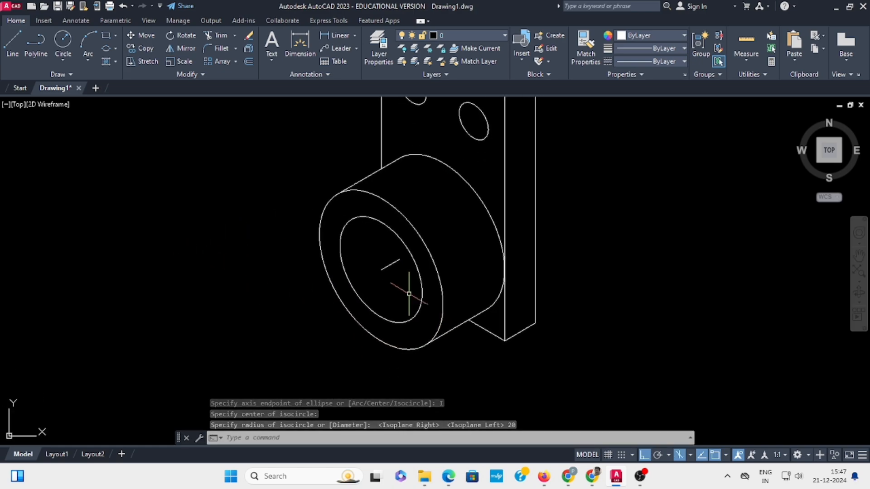
left_click(11, 39)
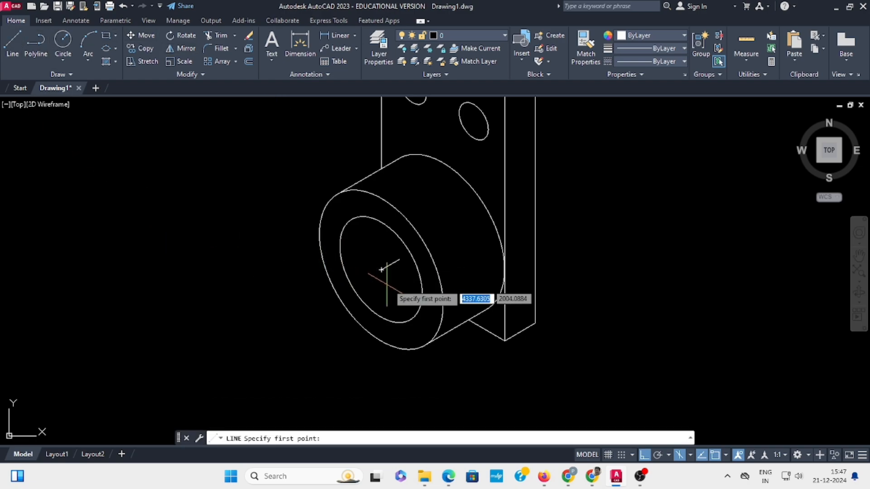
scroll(383, 281, "up", 2)
scroll(383, 282, "up", 2)
left_click(373, 251)
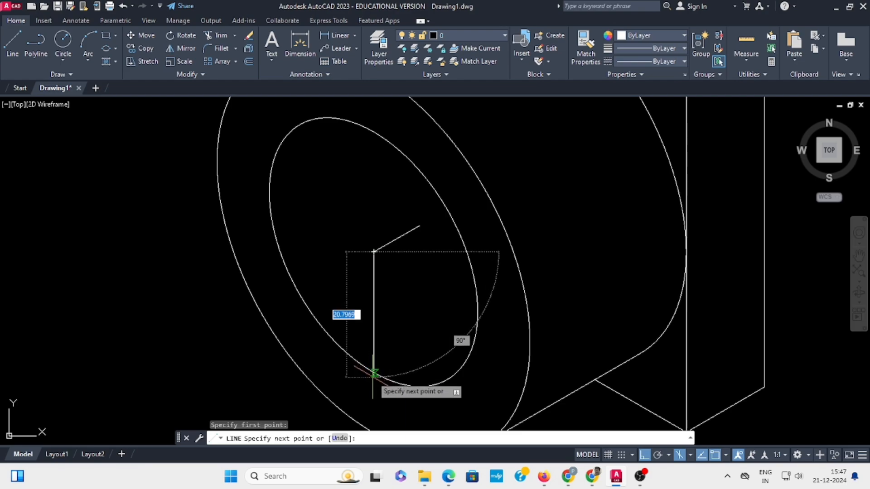
left_click(369, 388)
key("Escape")
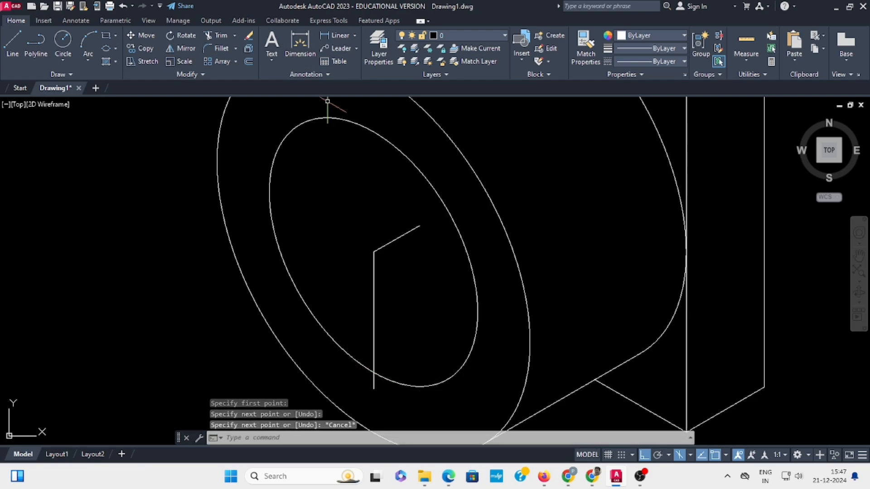
Shorten the vertical line by stretching its lower endpoint up to the inner isocircle
left_click(374, 384)
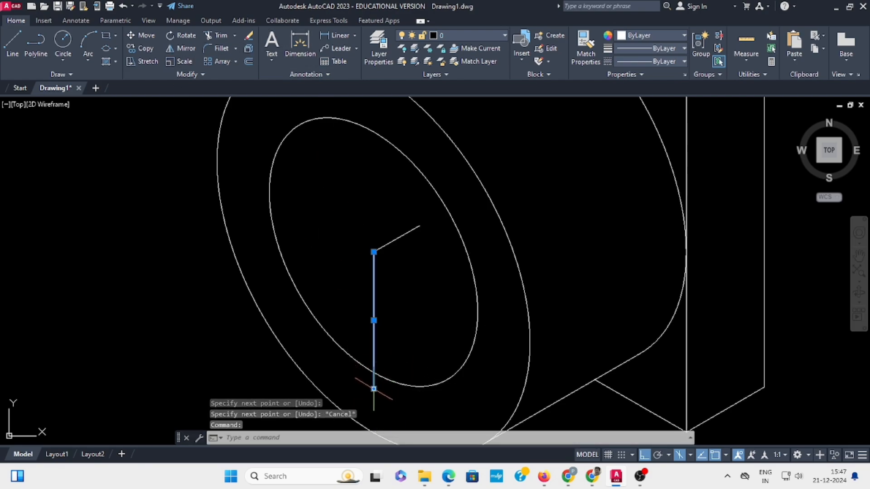
left_click(374, 388)
key("Escape")
key("Escape")
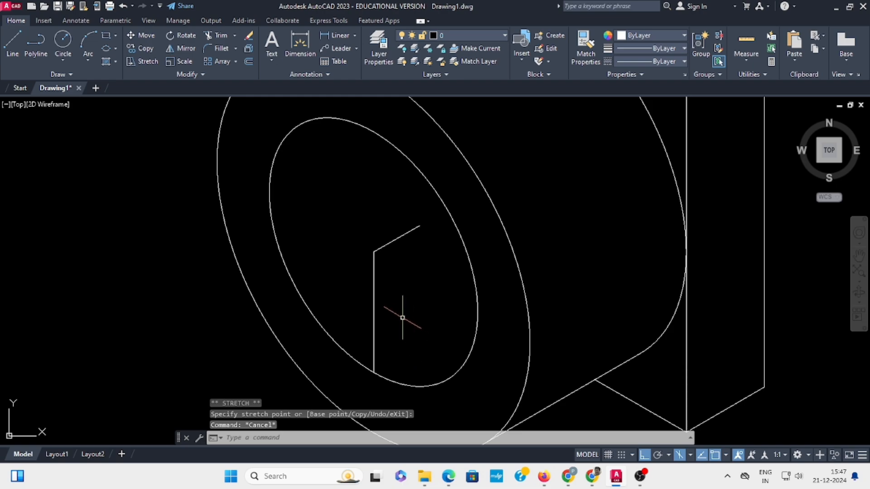
Draw a 5 mm keyway line from the vertical line's lower end, up and to the left along the 150° isometric axis
scroll(442, 316, "down", 4)
middle_click_drag(442, 331, 393, 287)
scroll(393, 287, "up", 2)
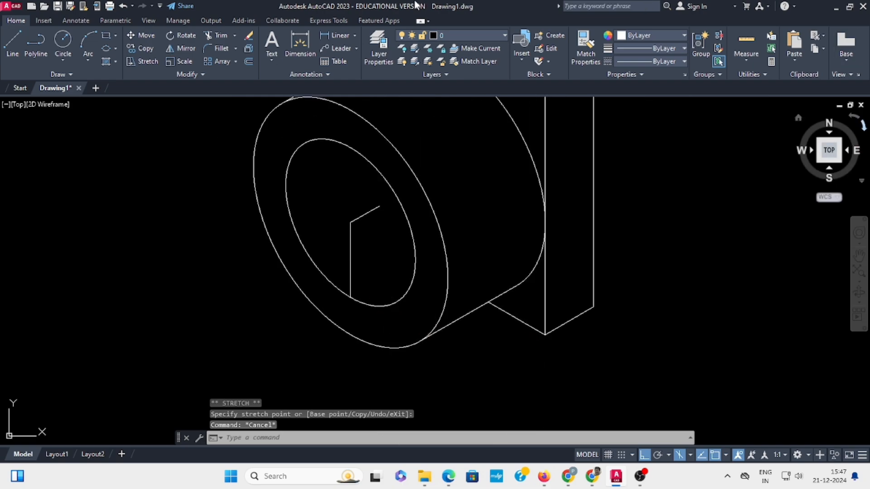
left_click(13, 46)
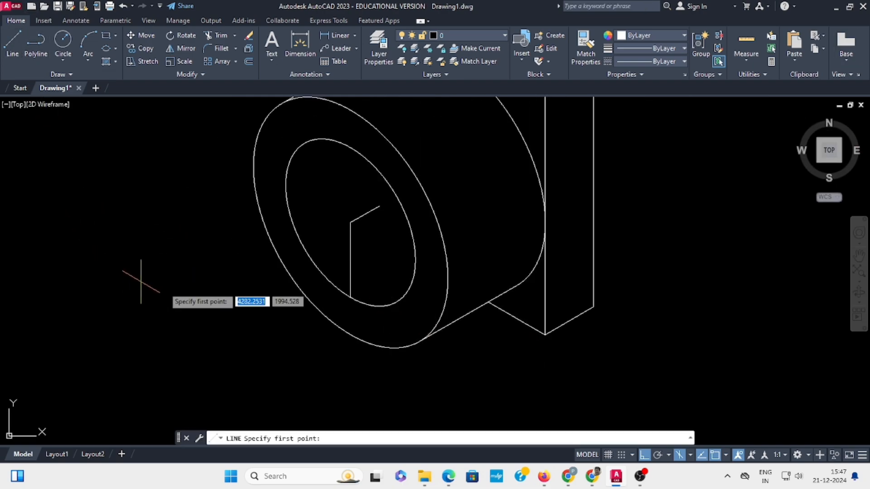
scroll(348, 291, "up", 5)
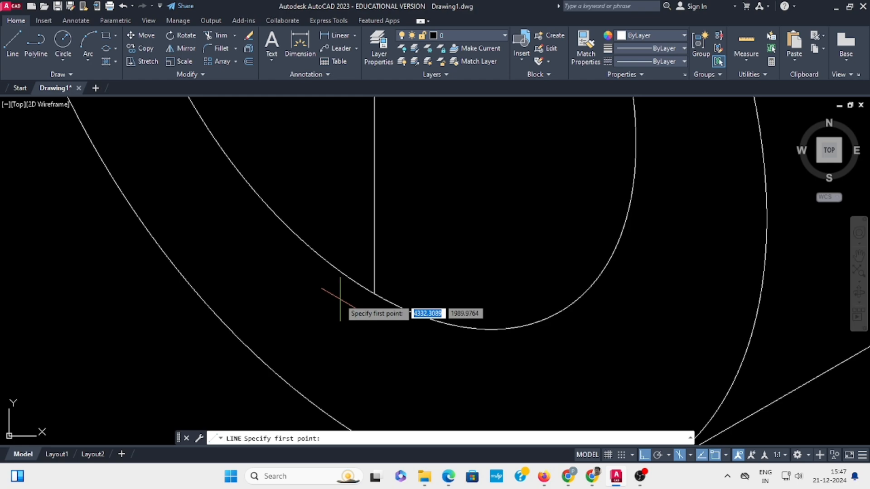
left_click(375, 293)
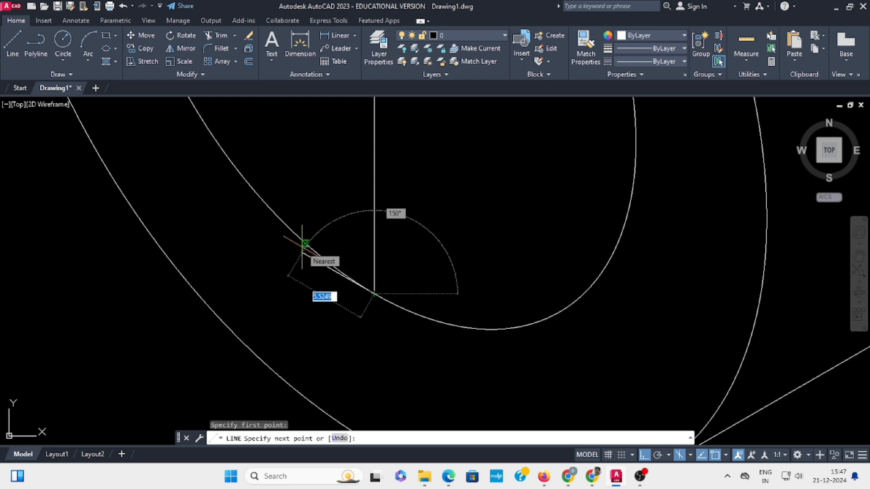
key("Return")
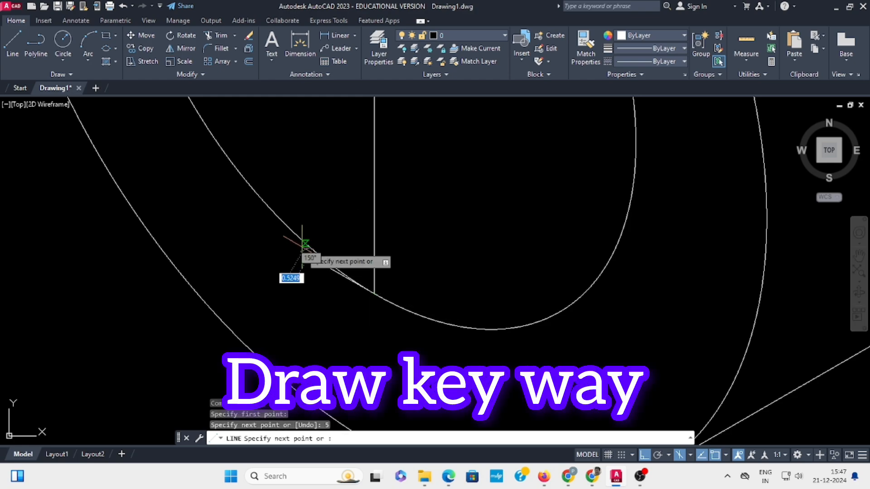
key("Return")
Complete the keyway outline from the vertical line's lower end with 5 mm right, 5 mm down and 10 mm left segments, closing at the first line's end
key("Return")
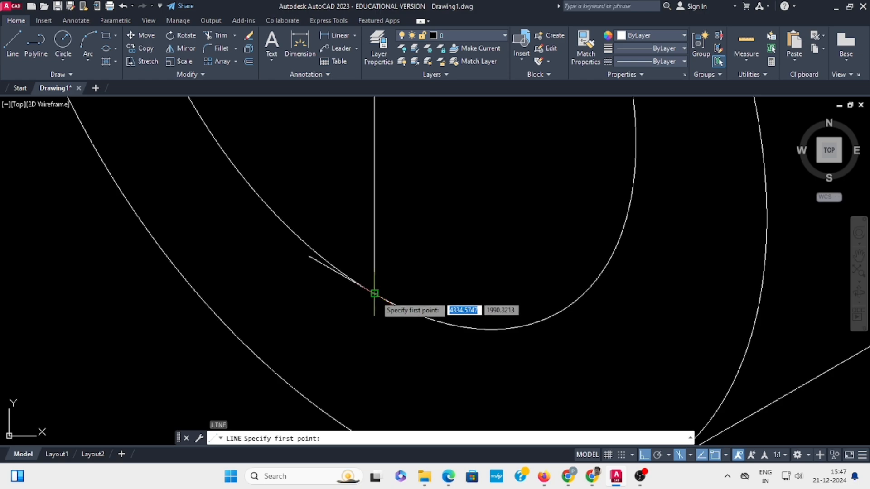
left_click(375, 293)
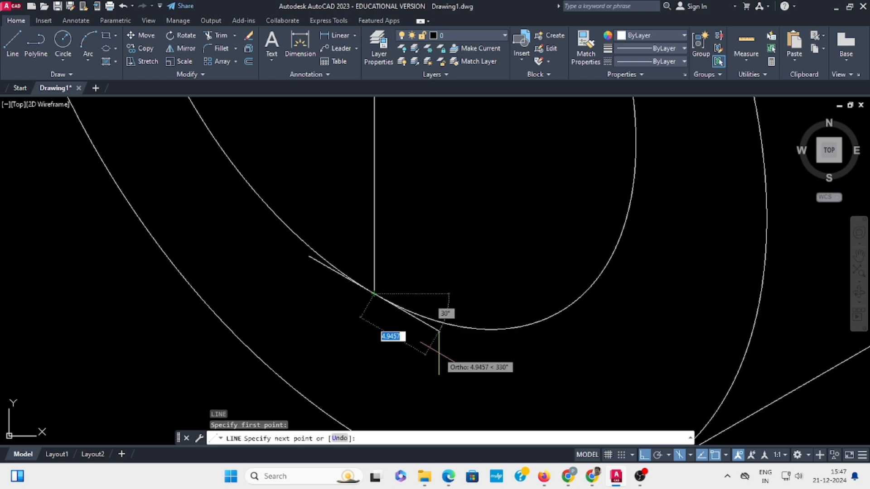
key("Return")
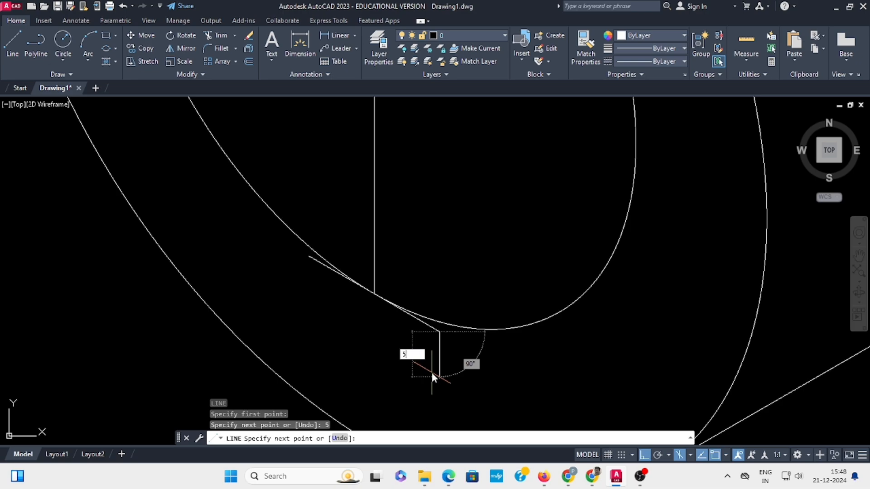
type("5")
key("Return")
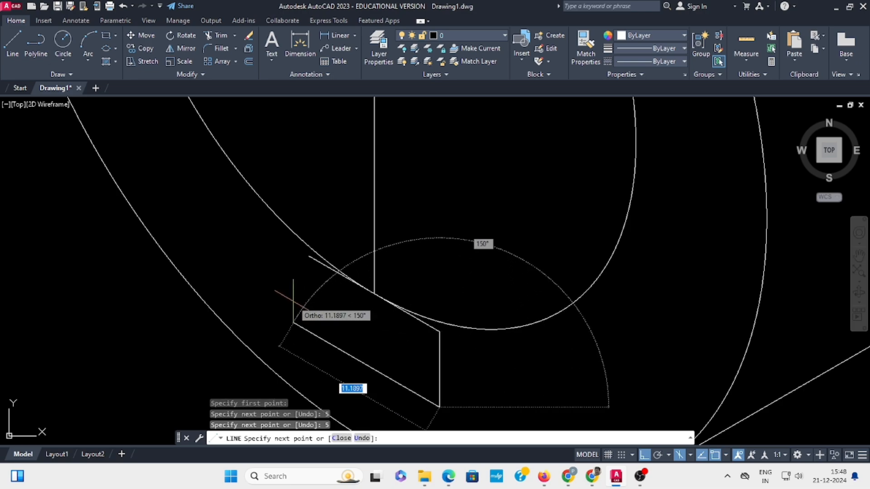
type("10")
key("Return")
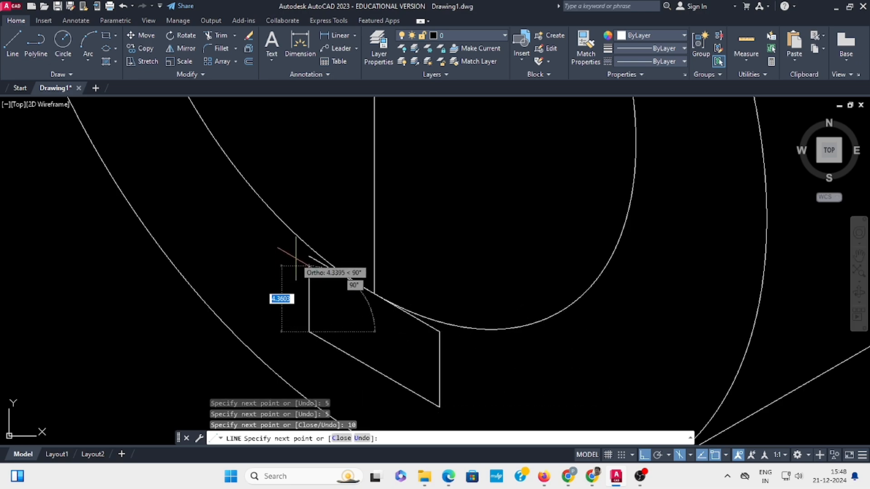
left_click(309, 257)
key("Escape")
Move the whole keyway outline about 0.68 mm straight up so its upper corners meet the inner isocircle
scroll(349, 271, "down", 3)
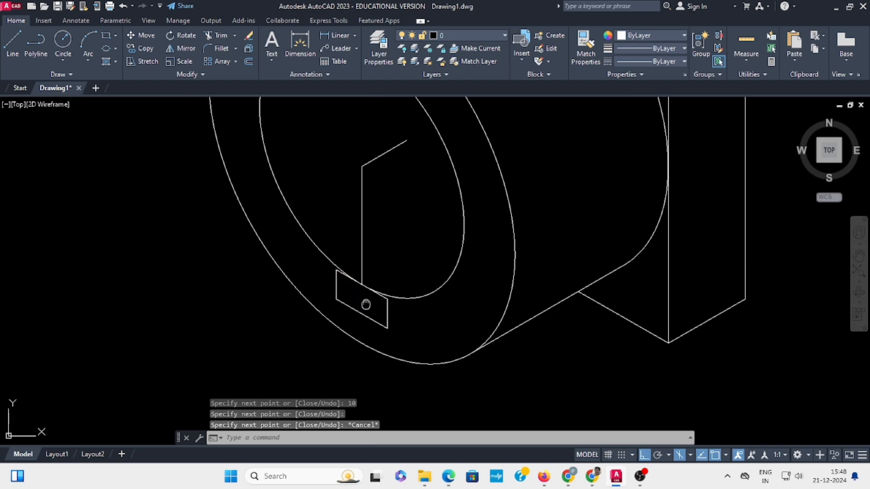
middle_click_drag(366, 305, 343, 296)
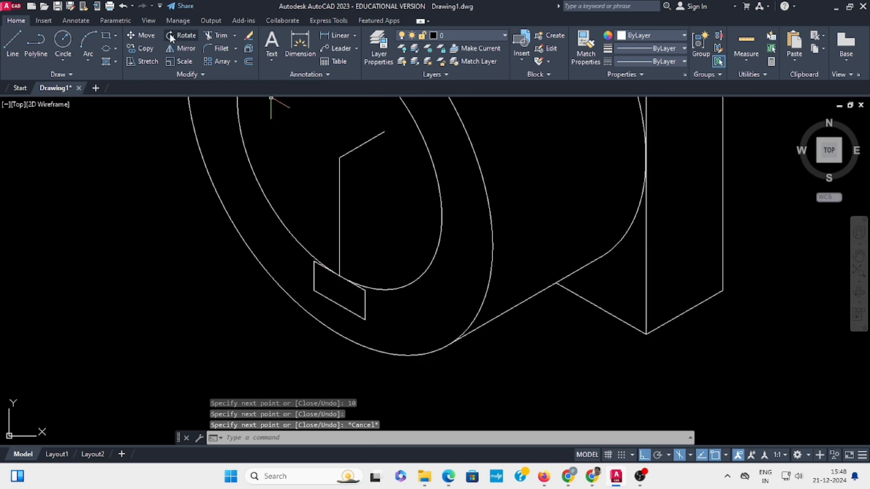
left_click(147, 34)
scroll(317, 265, "up", 4)
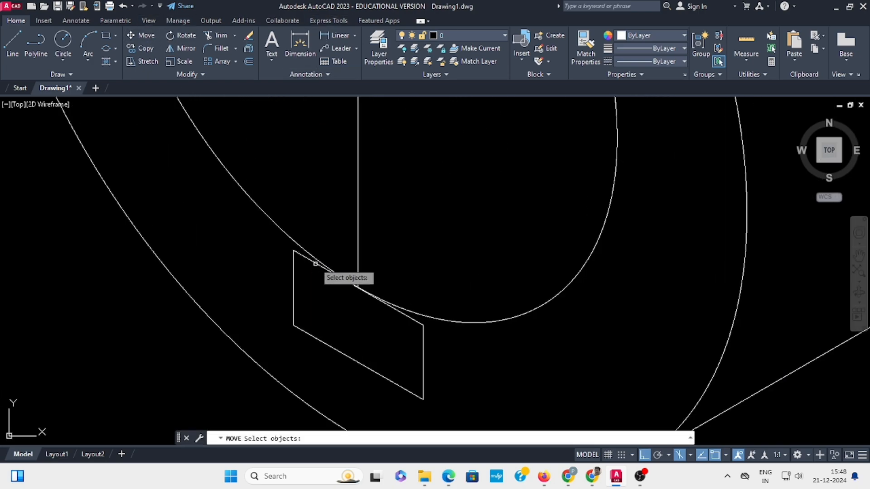
left_click(314, 262)
left_click(409, 317)
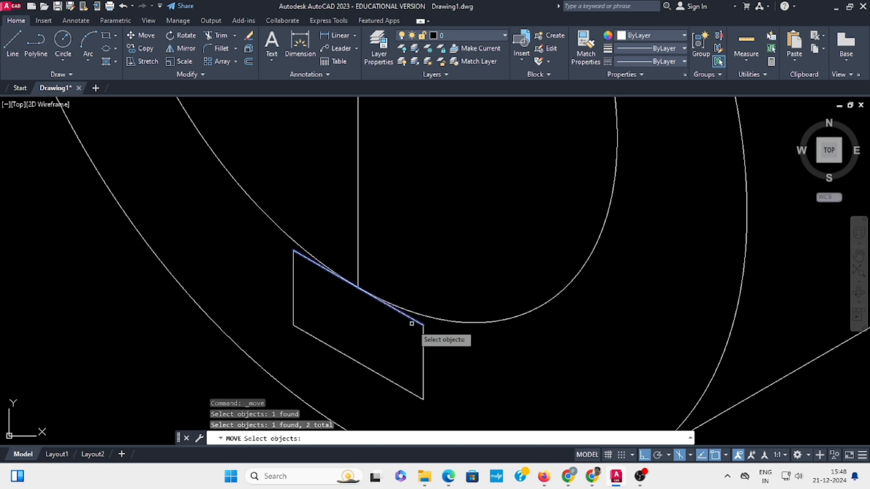
left_click(423, 349)
left_click(407, 390)
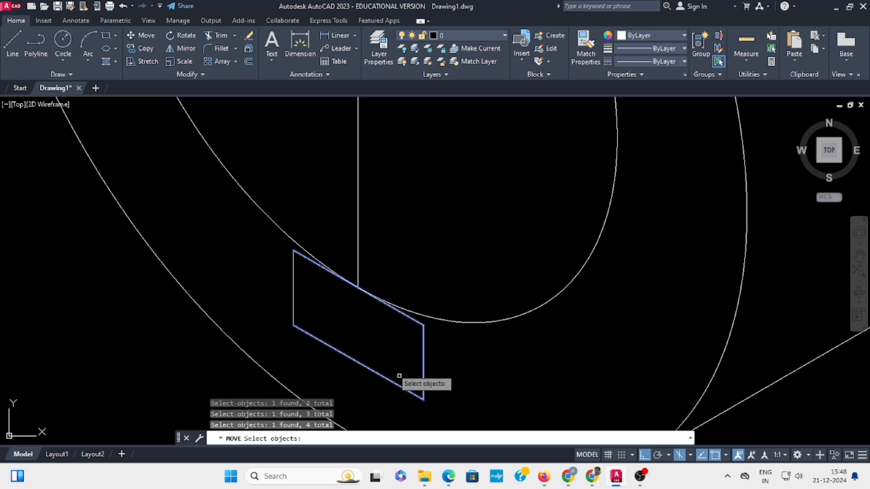
left_click(292, 289)
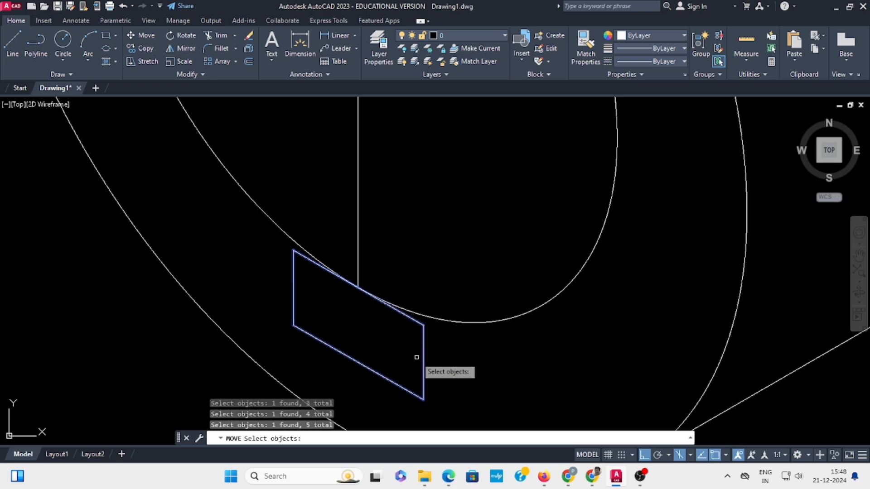
key("Return")
left_click(360, 287)
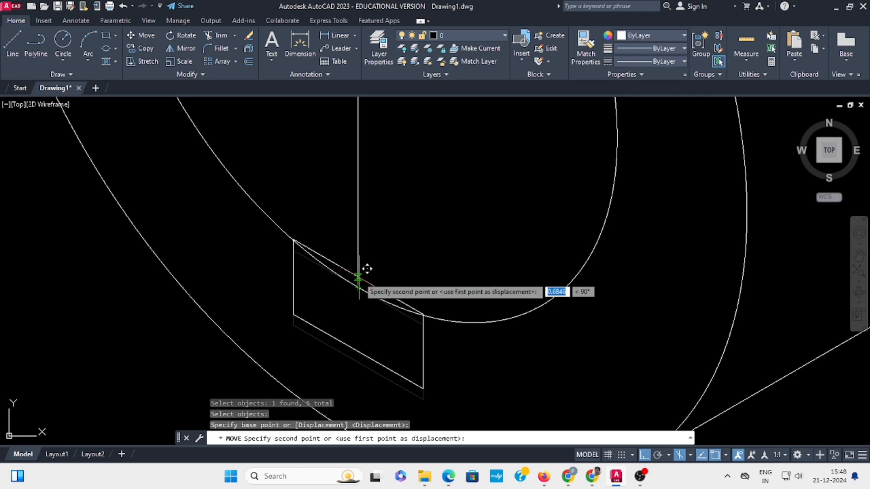
left_click(358, 277)
key("Escape")
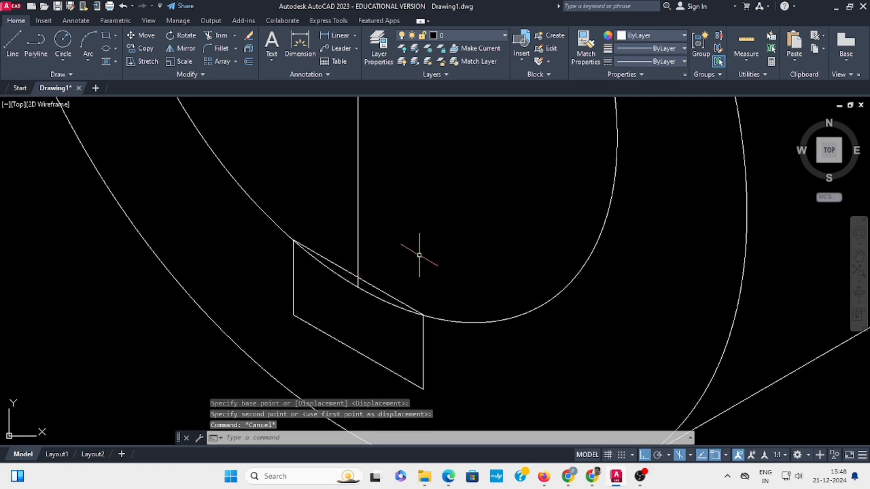
Trim away the keyway outline's upper edge and the part of the inner isocircle that crosses the keyway opening
scroll(418, 255, "down", 2)
middle_click_drag(410, 254, 354, 263)
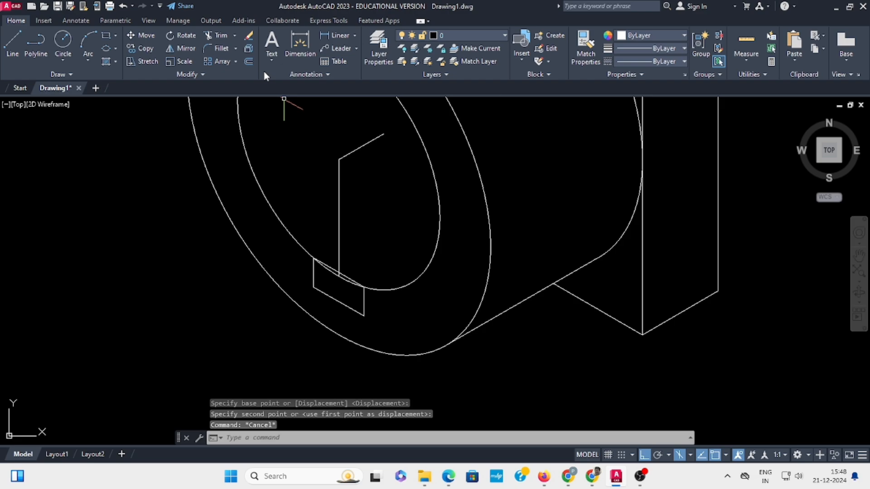
left_click(222, 35)
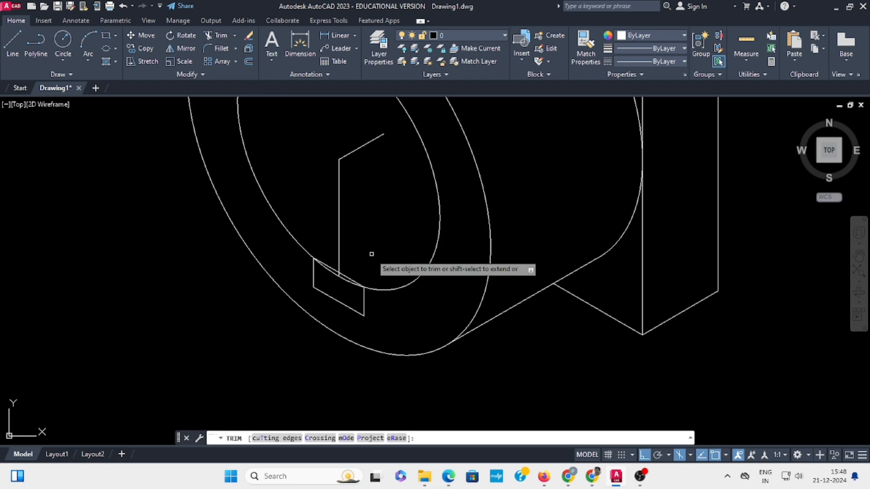
scroll(324, 258, "up", 2)
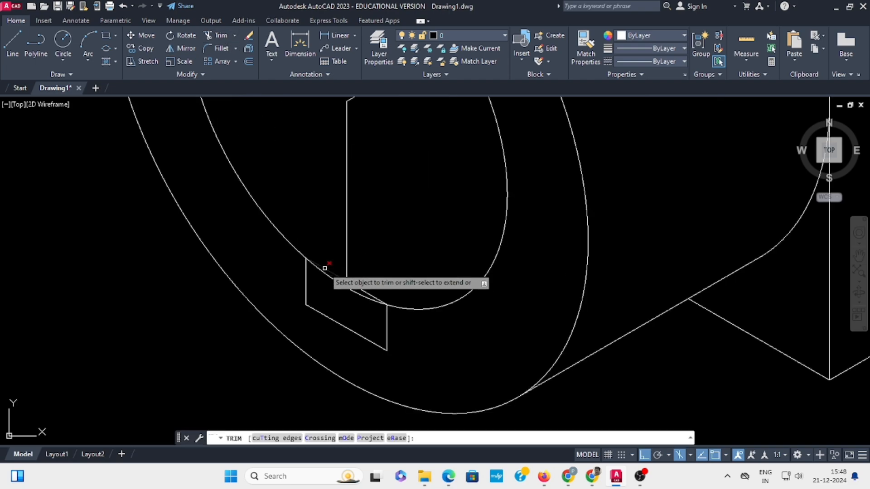
left_click(325, 268)
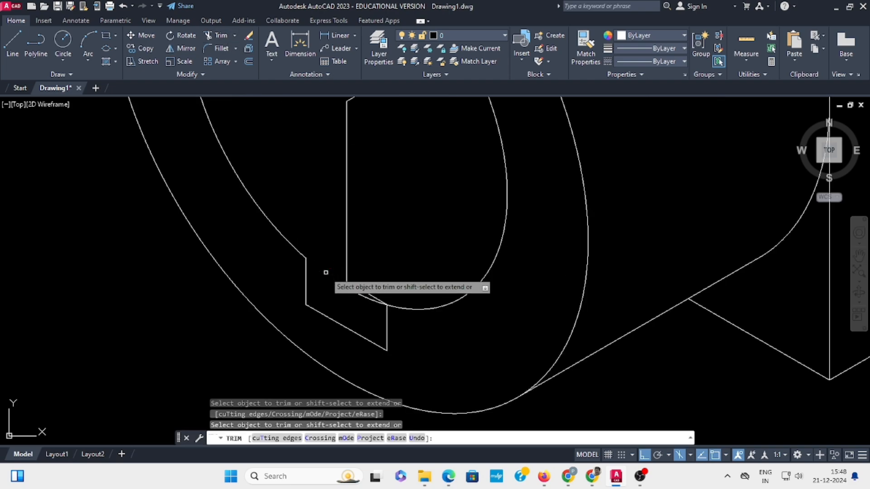
left_click(364, 292)
key("Escape")
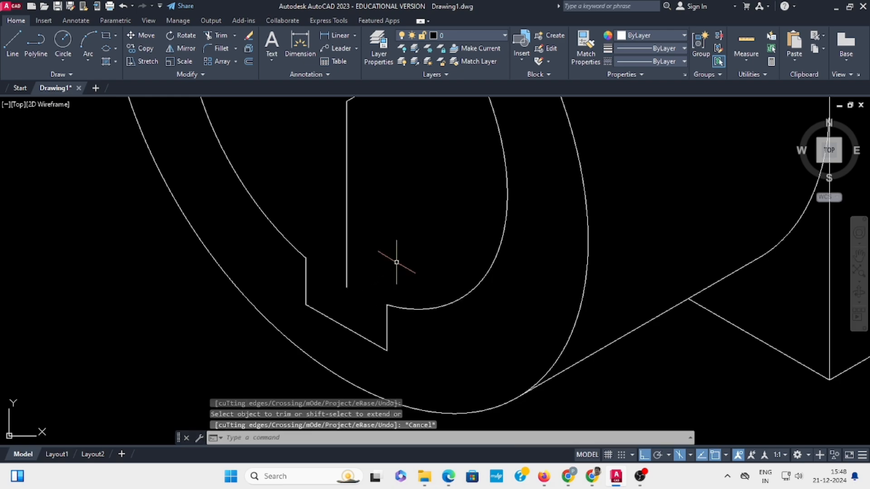
Switch to the top isoplane and draw a 30° depth line from the keyway's upper-left corner to past the inner isocircle
scroll(394, 253, "down", 3)
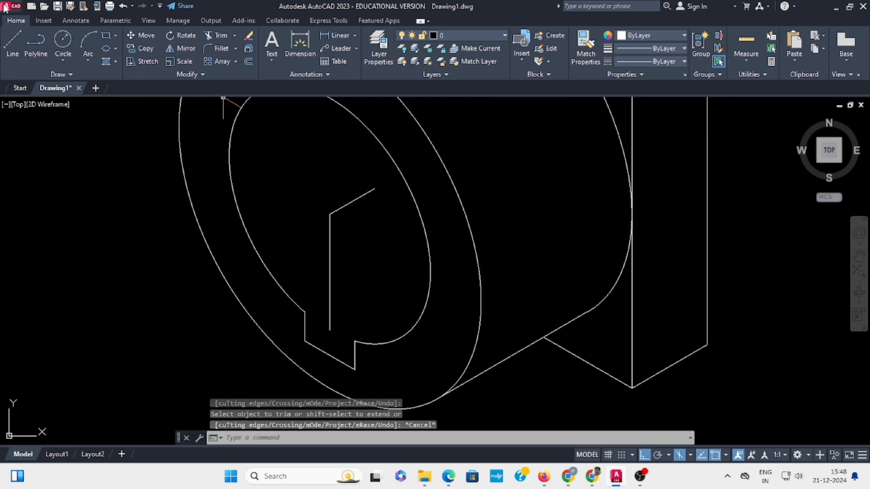
left_click(12, 45)
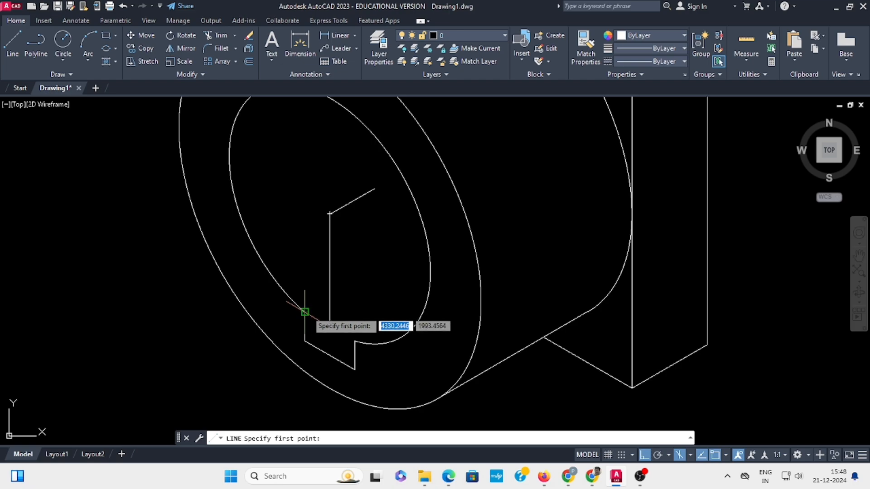
left_click(305, 312)
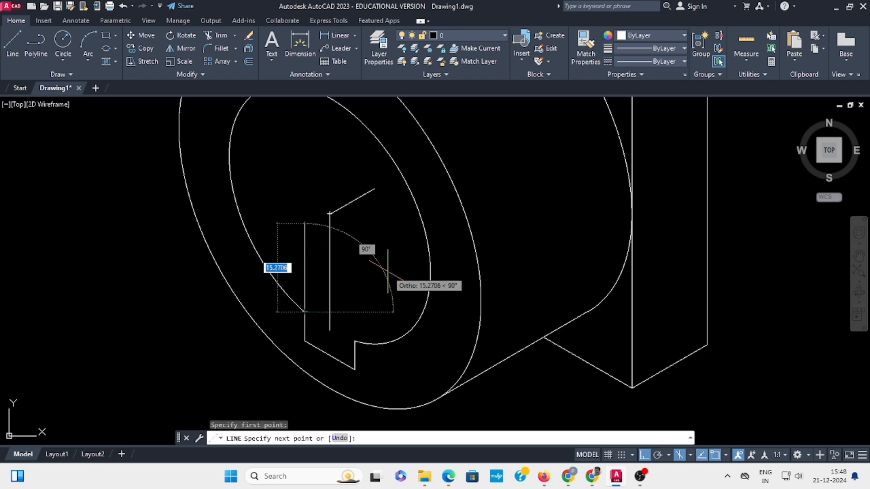
key("F5")
left_click(443, 238)
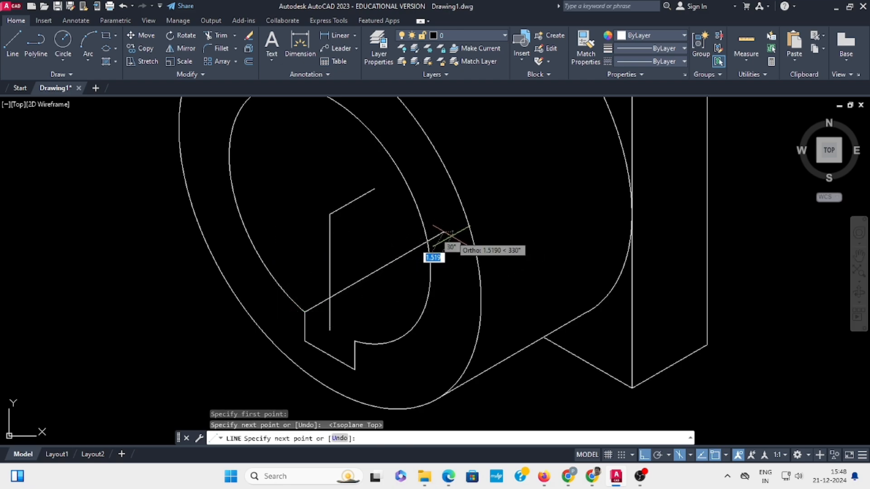
key("Return")
Draw two more 30° depth lines from the keyway's upper-right and lower-left corners to past the inner isocircle
key("Return")
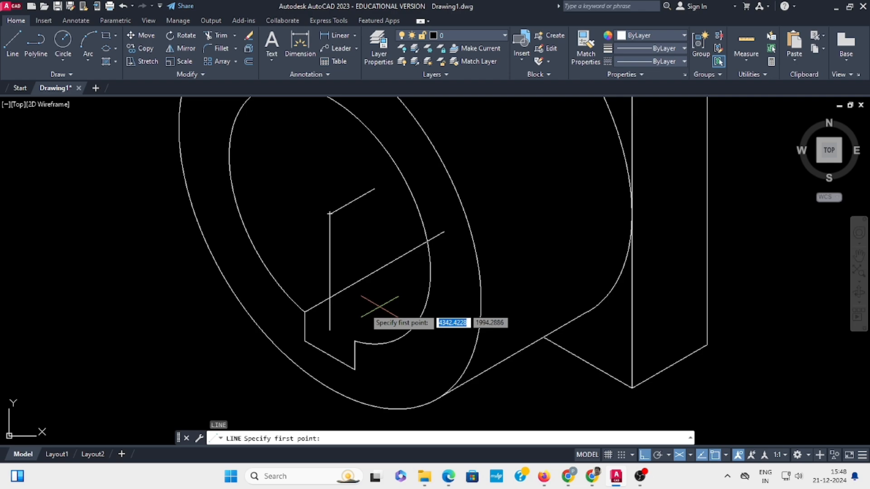
left_click(354, 340)
left_click(453, 285)
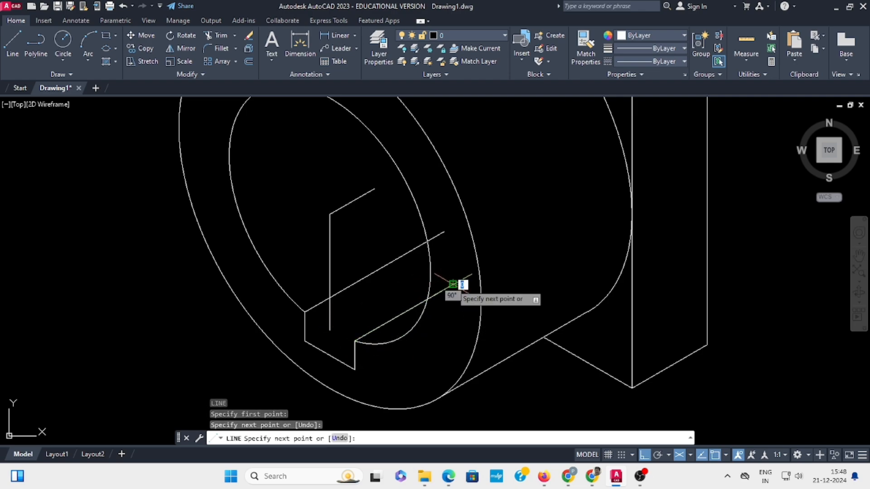
key("Return")
key("Return")
left_click(304, 340)
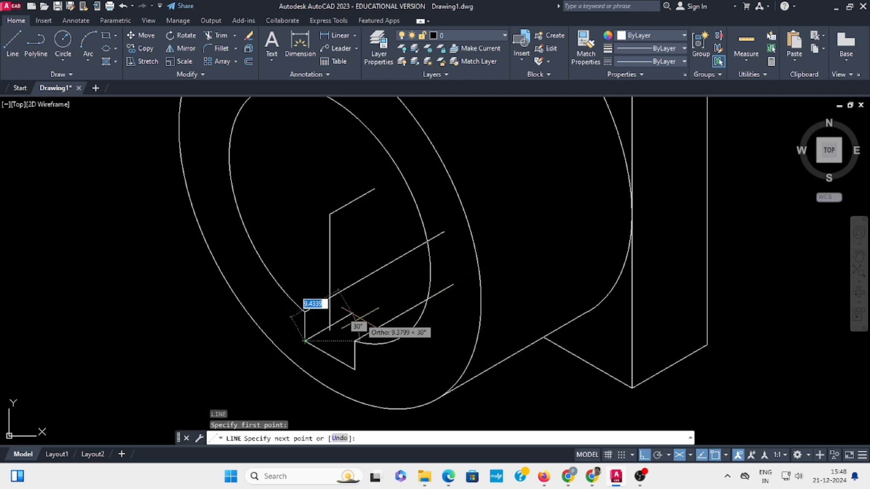
left_click(451, 257)
key("Escape")
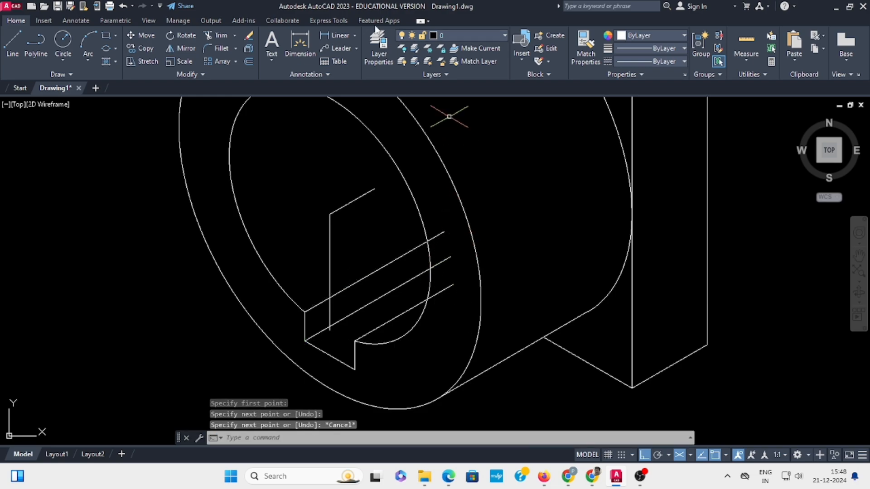
Trim off the short slanted line at the bore's centre and cut the three keyway depth lines back to the inner isocircle
left_click(220, 35)
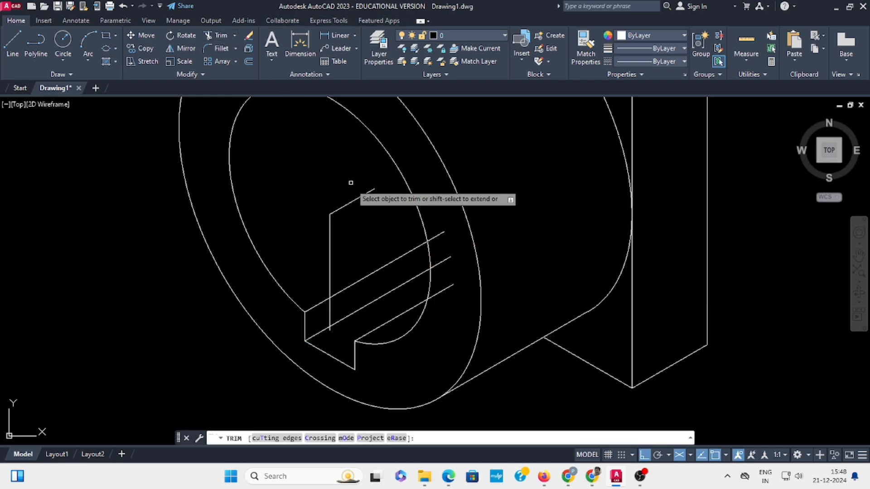
left_click(356, 199)
left_click(436, 216)
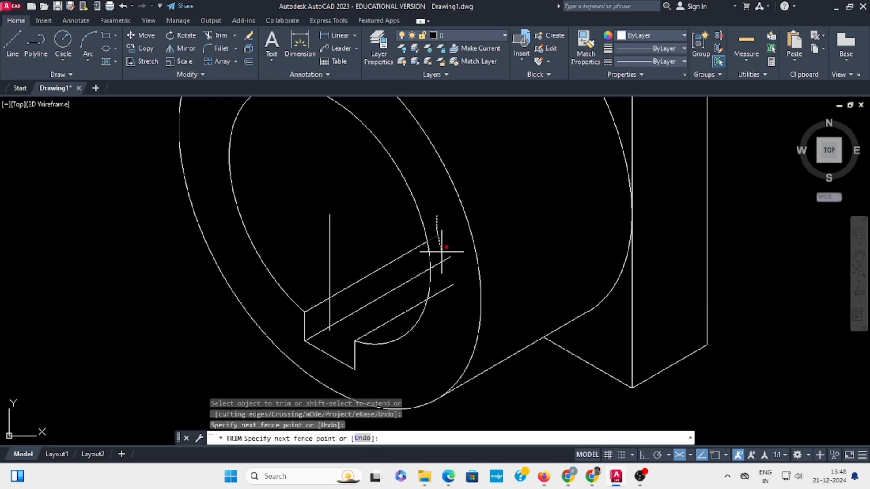
left_click(444, 310)
key("Return")
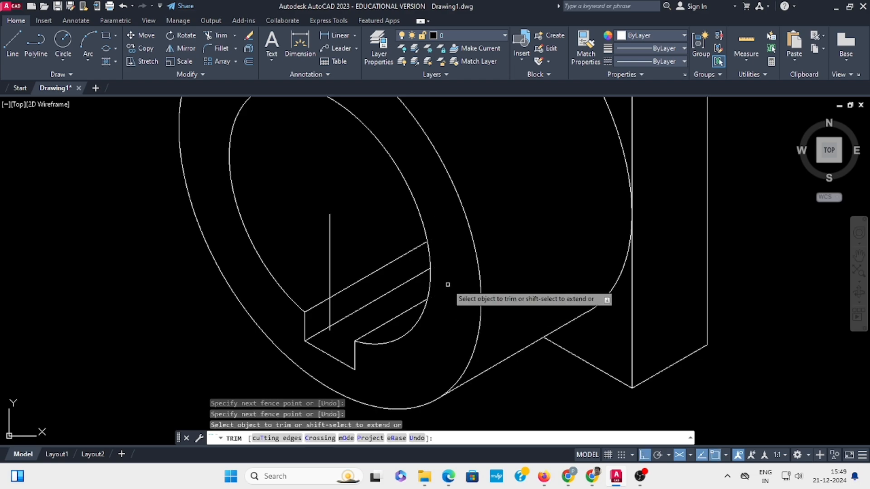
scroll(447, 285, "down", 1)
key("Escape")
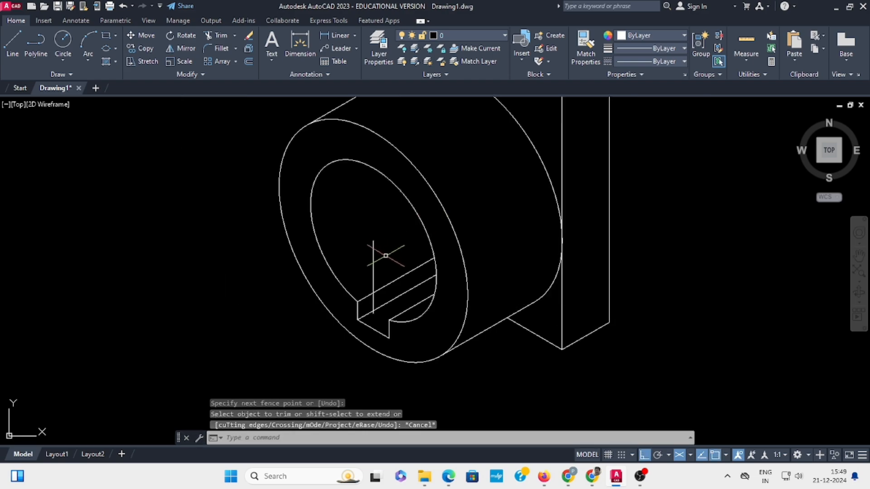
Delete the vertical construction line inside the bore
left_click(373, 263)
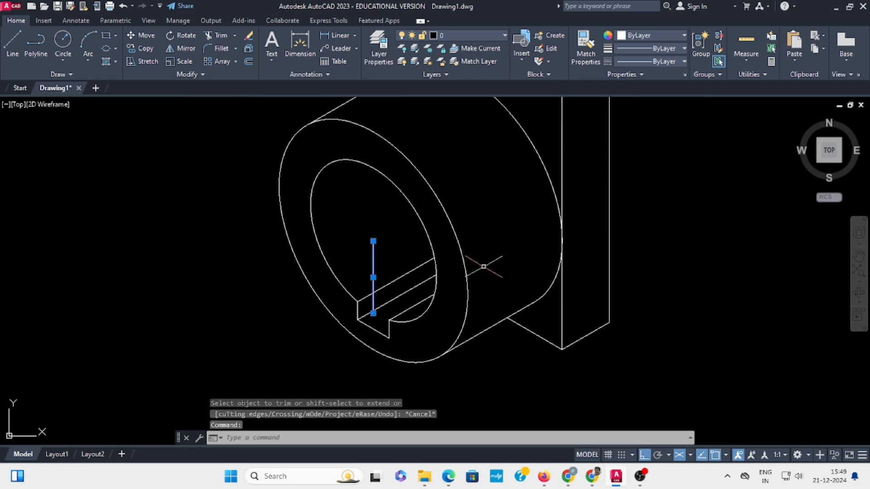
key("Delete")
scroll(466, 276, "down", 2)
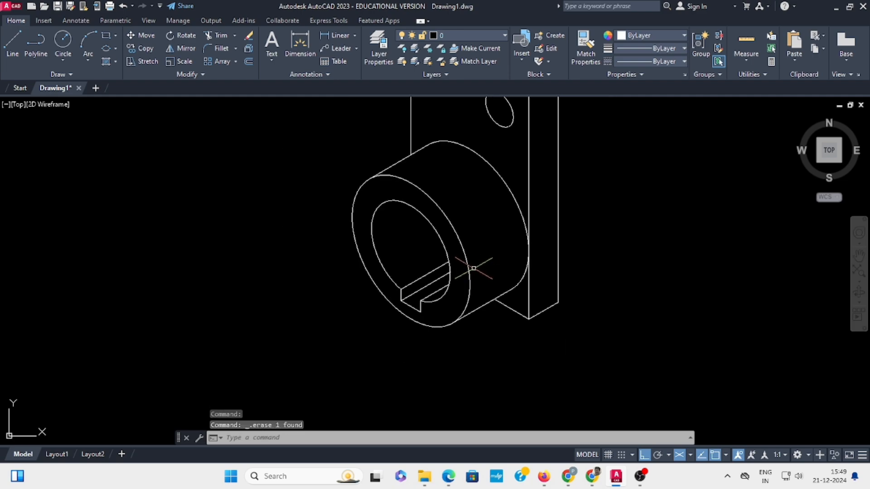
middle_click_drag(471, 272, 356, 310)
scroll(357, 310, "down", 2)
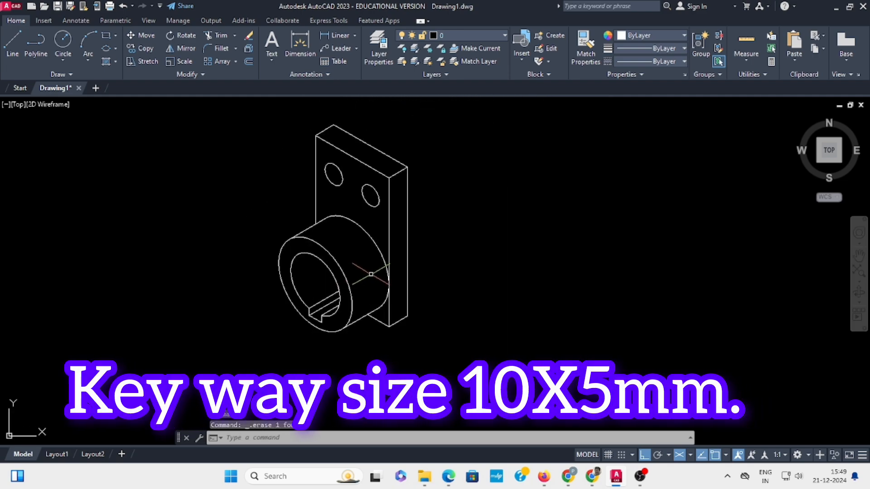
middle_click_drag(371, 274, 400, 319)
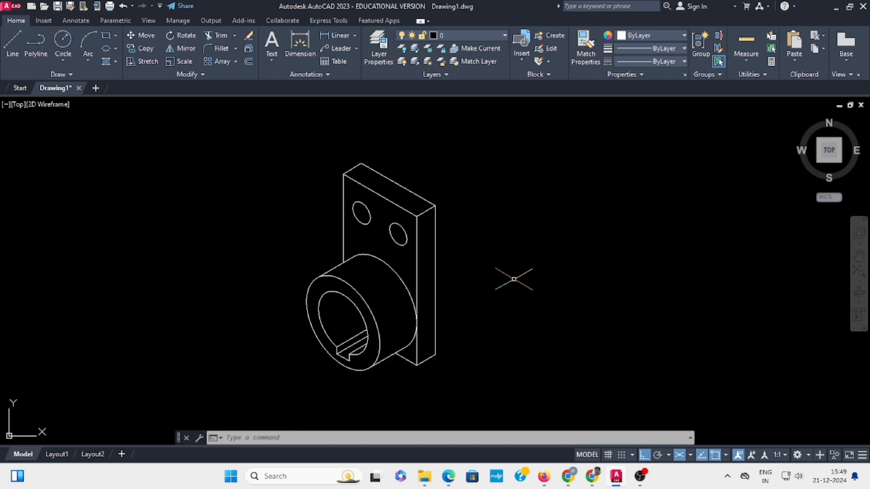
Add an aligned dimension to the plate's thickness at its top-left edge, placed above the plate
middle_click_drag(513, 279, 501, 275)
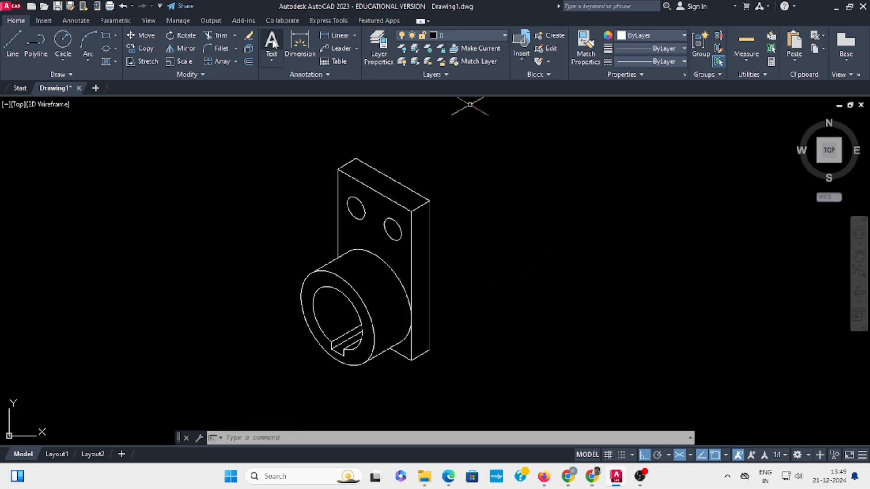
left_click(355, 35)
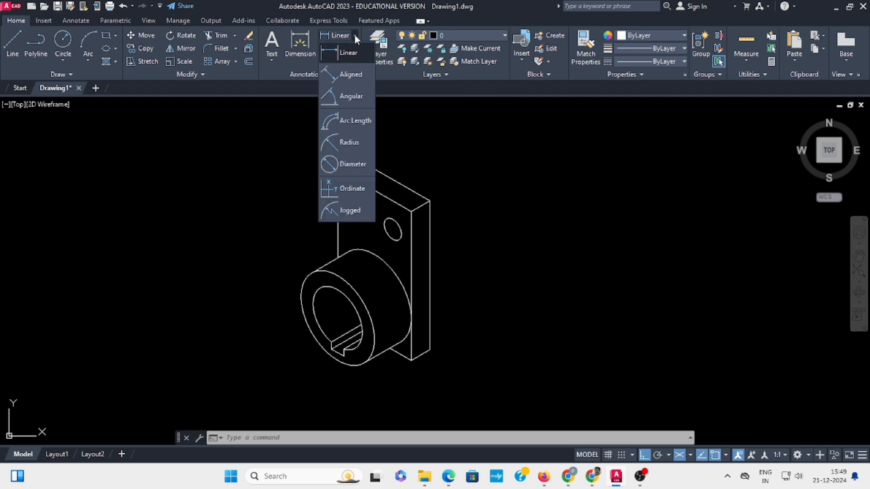
left_click(349, 74)
left_click(338, 170)
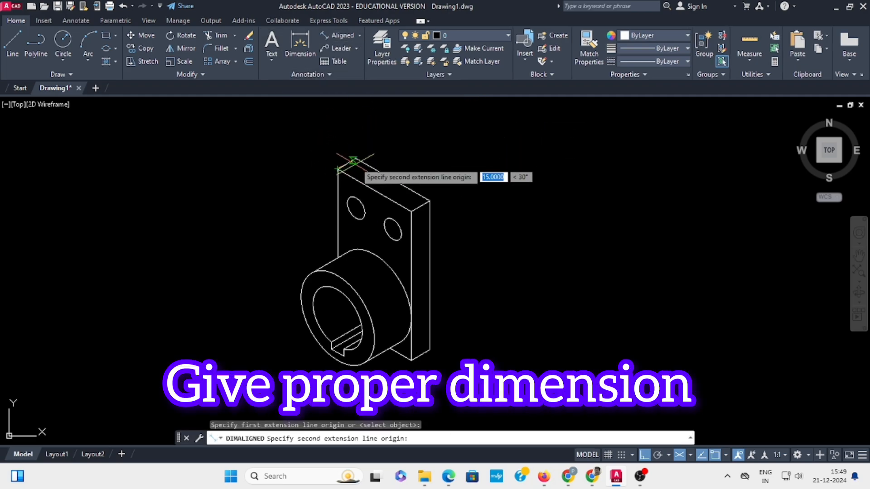
left_click(355, 159)
left_click(336, 142)
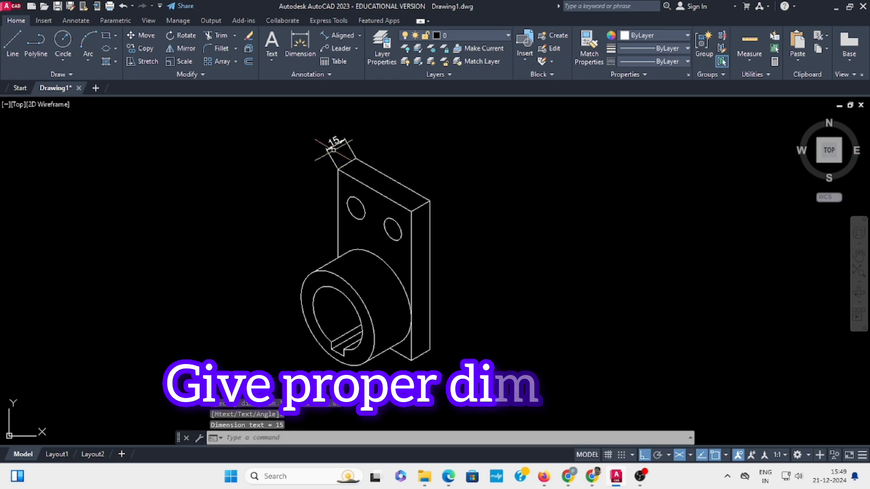
Add an aligned dimension to the rear edge of the plate's top face, placed above the plate
left_click(359, 35)
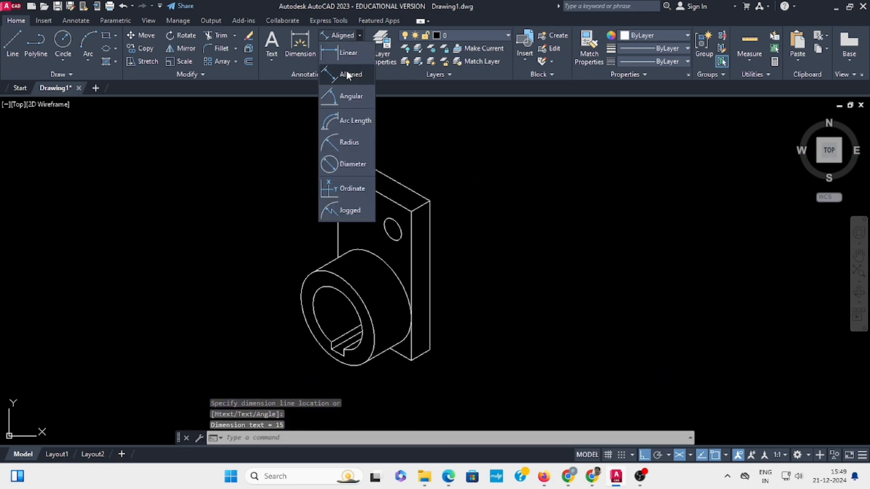
left_click(348, 78)
left_click(429, 200)
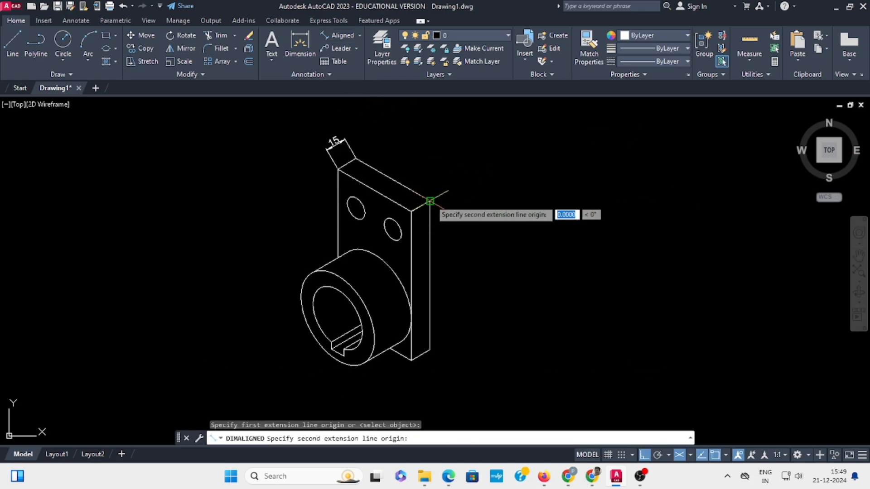
left_click(356, 158)
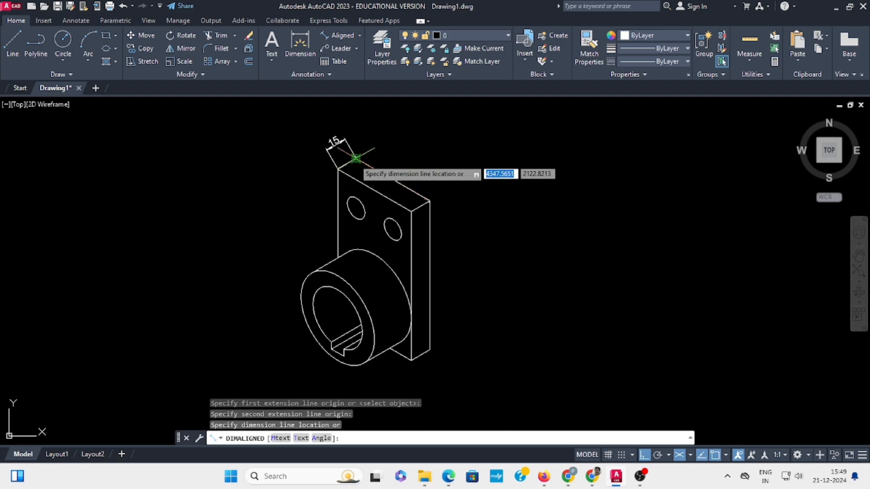
left_click(395, 149)
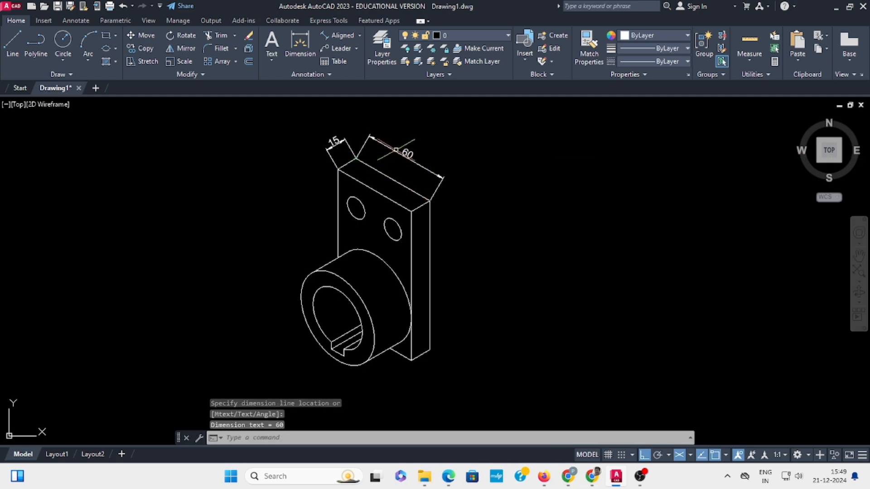
Add an aligned dimension to the plate's height along its rear right vertical edge, placed to the right of the plate
left_click(345, 36)
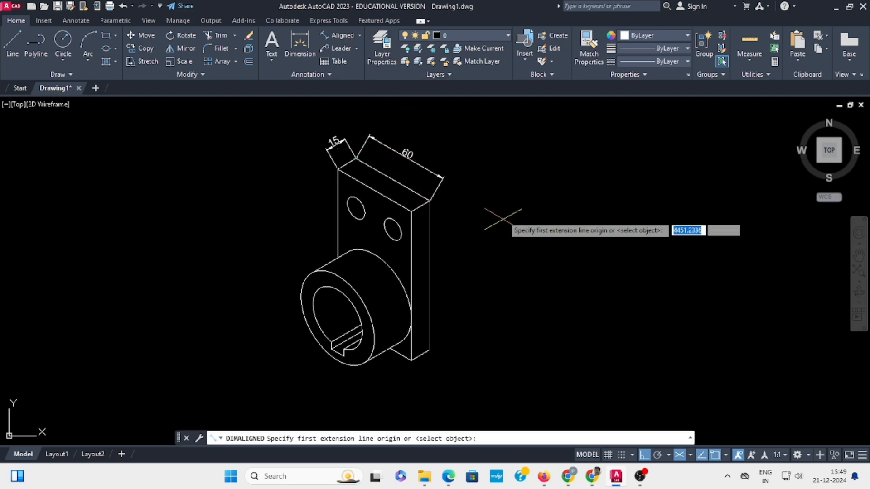
left_click(431, 351)
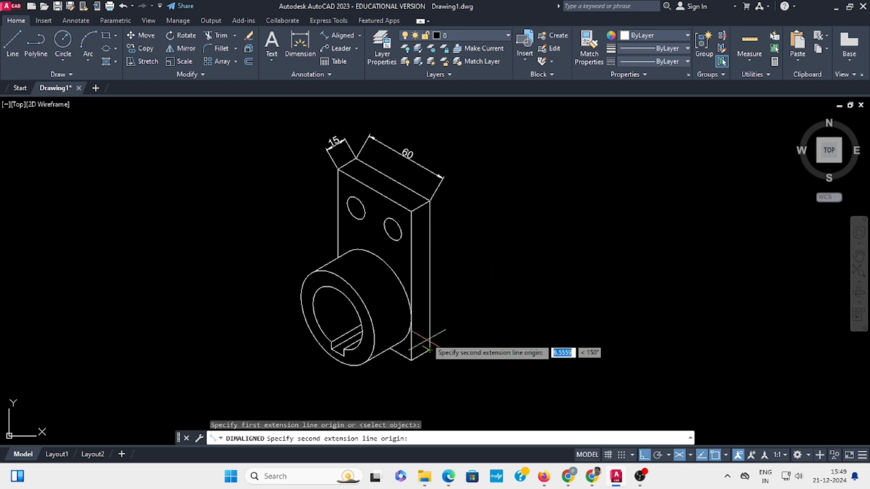
left_click(429, 200)
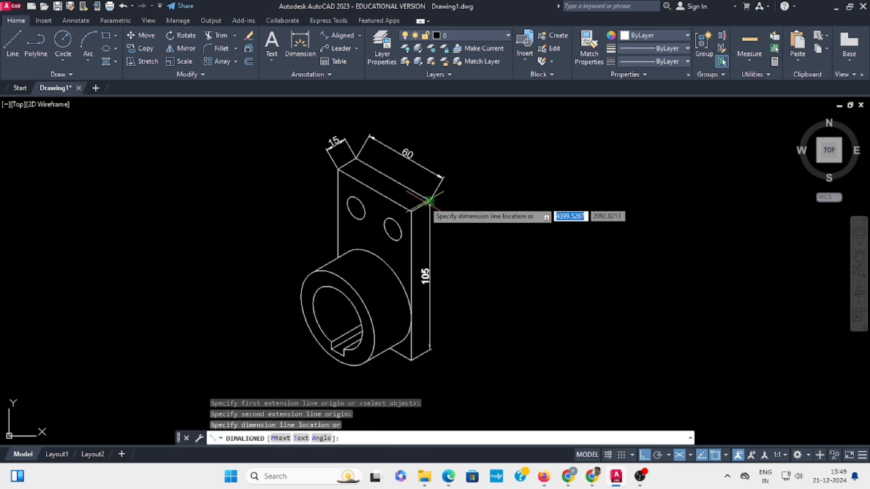
left_click(464, 188)
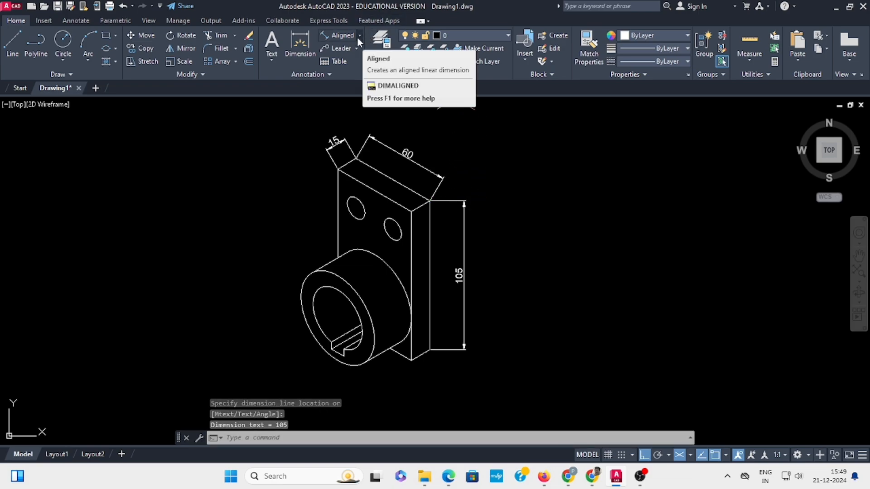
Draw a line joining the centres of the two small holes in the plate
left_click(13, 42)
scroll(394, 212, "up", 4)
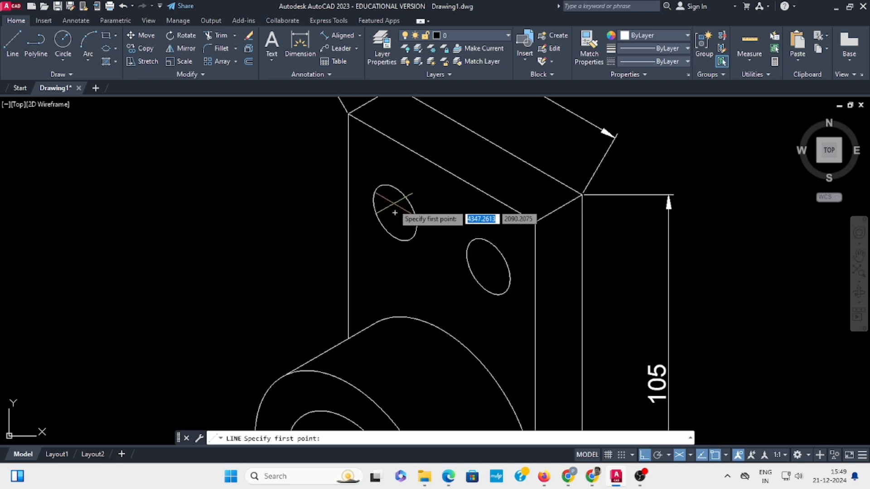
left_click(395, 213)
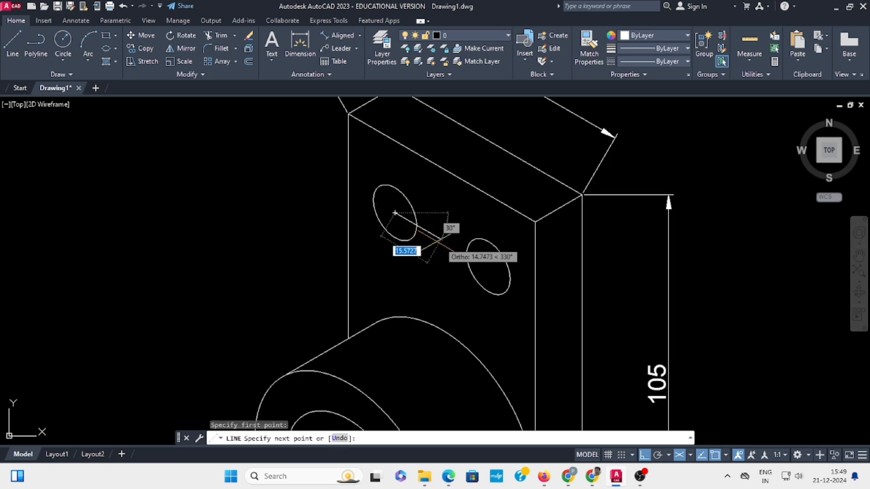
left_click(488, 266)
key("Escape")
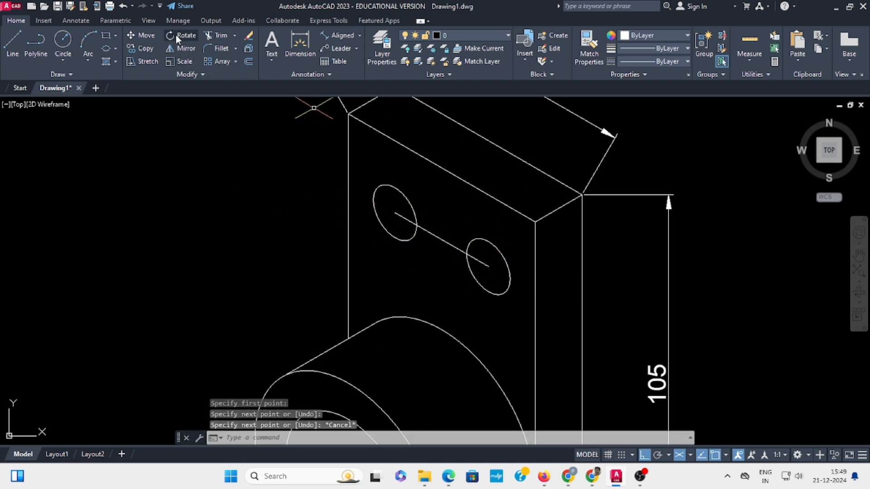
Add an aligned dimension between the two hole centres, placed below the holes
left_click(359, 35)
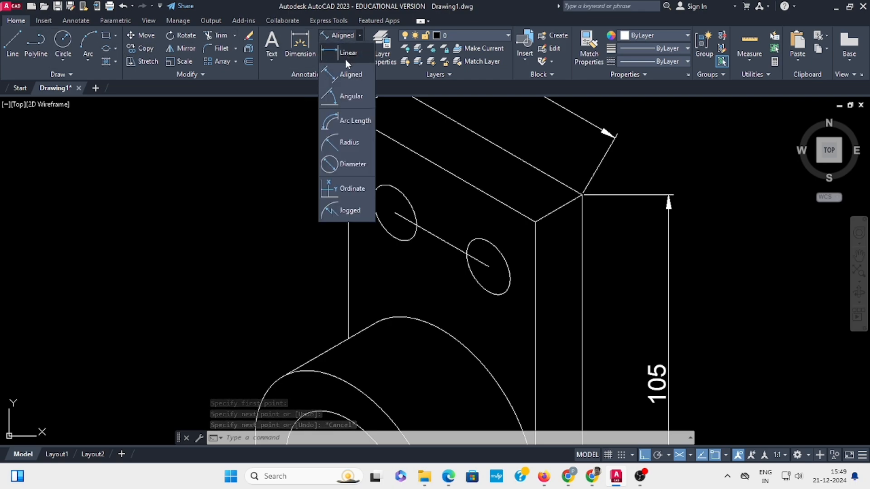
left_click(345, 73)
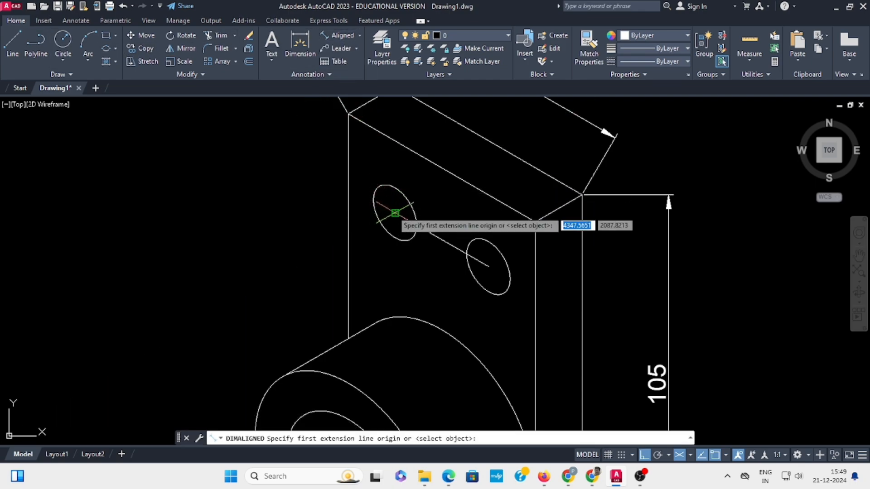
left_click(395, 213)
left_click(488, 267)
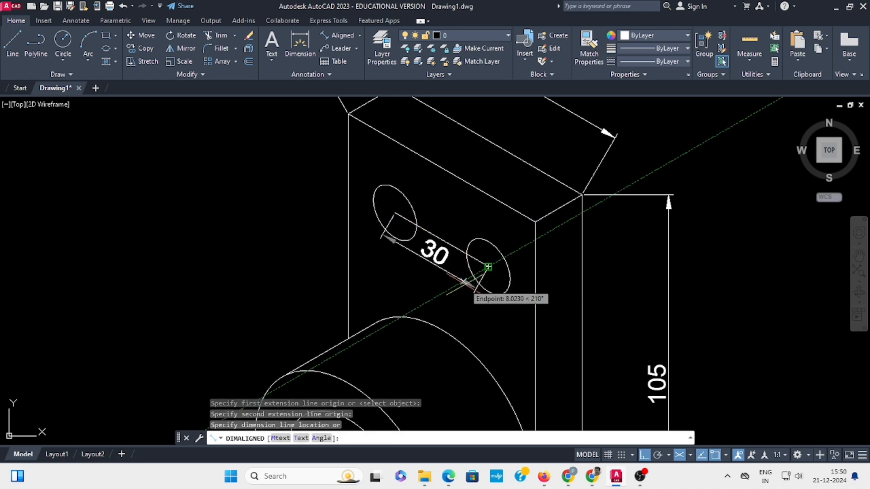
left_click(463, 308)
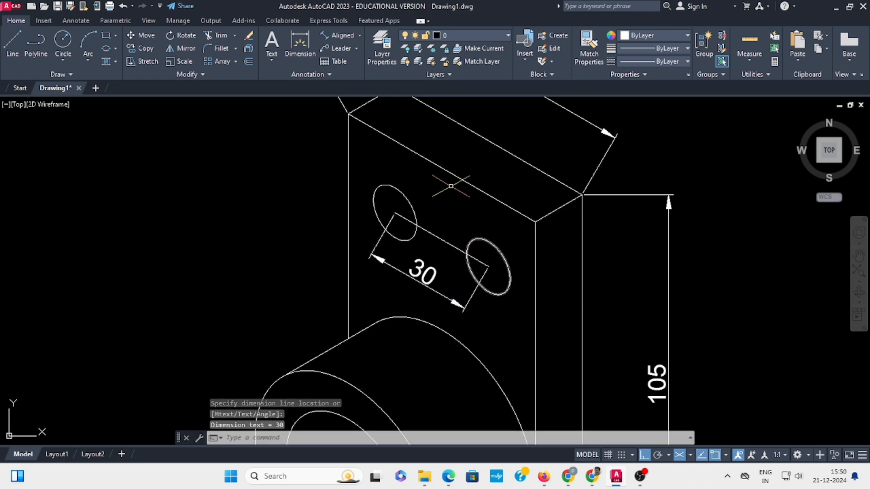
Add an aligned dimension from the left hole's centre to the plate's left edge, in line with the hole-spacing dimension
key("space")
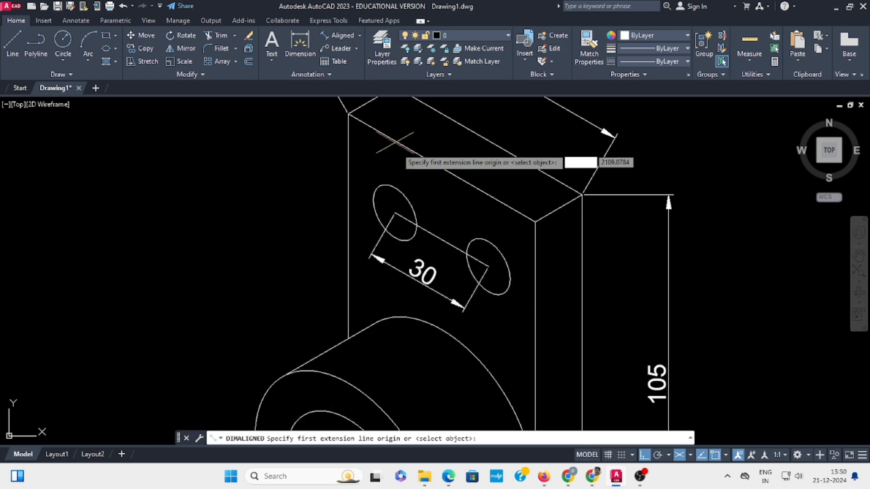
left_click(395, 213)
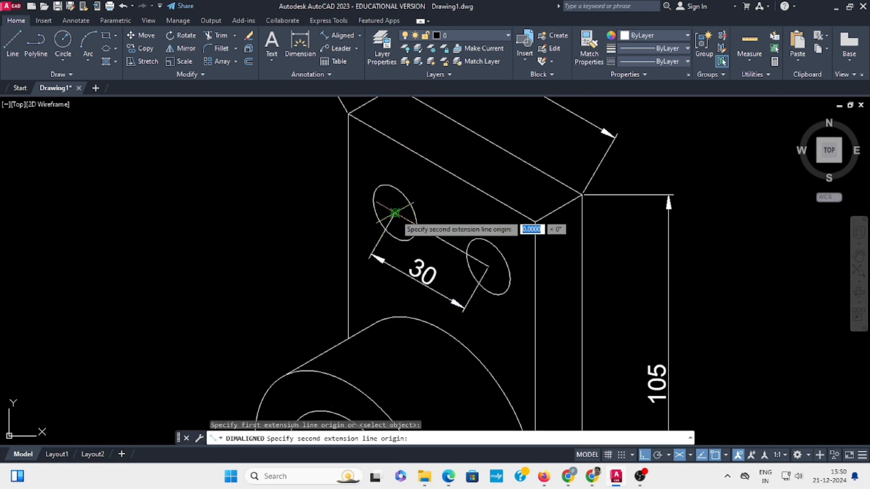
left_click(347, 184)
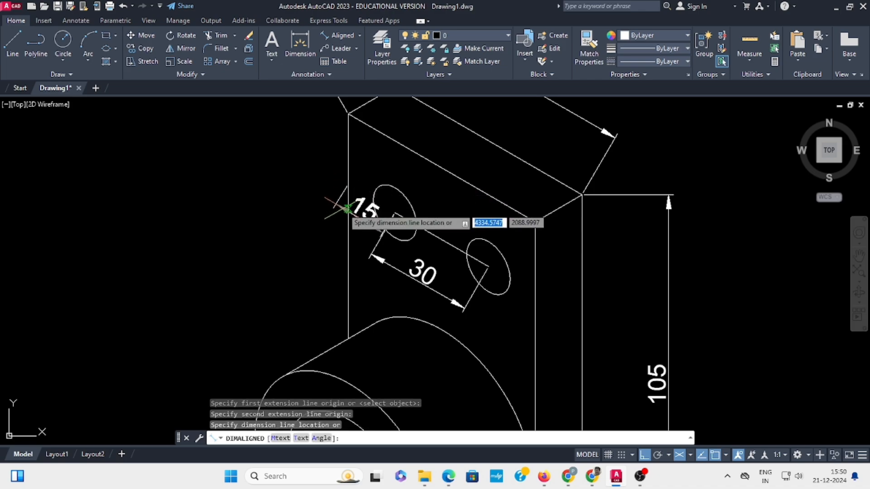
left_click(337, 234)
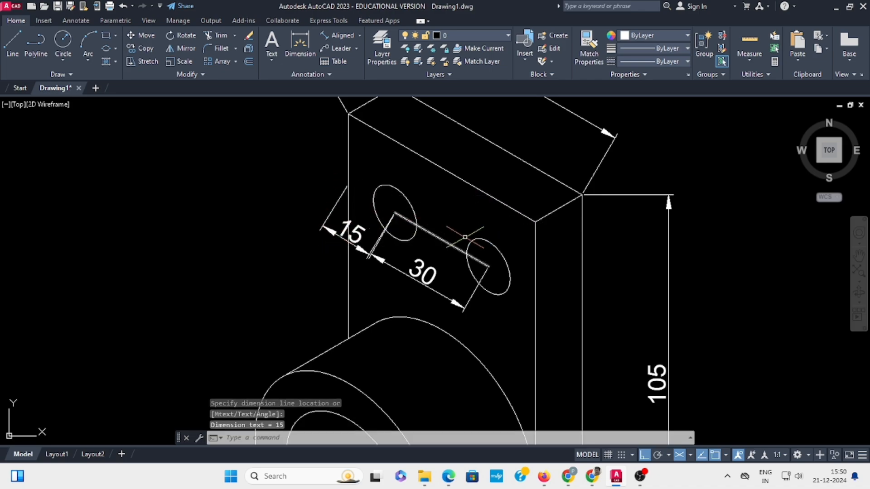
key("Escape")
Oblique the plate's thickness dimension to follow the direction of the long rear top edge, picked by its two endpoints
scroll(507, 235, "down", 2)
middle_click_drag(506, 235, 394, 196)
scroll(394, 195, "down", 2)
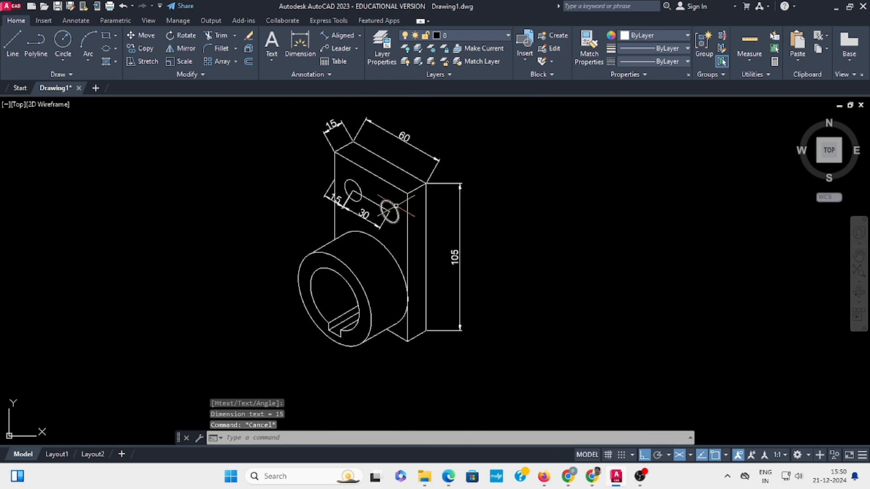
mouse_move(438, 216)
middle_mouse_down()
mouse_move(406, 244)
mouse_move(409, 234)
middle_mouse_up()
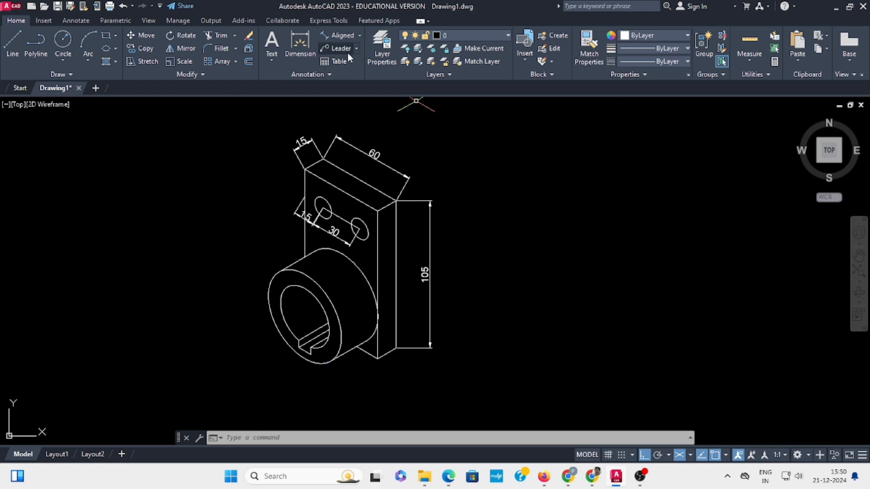
left_click(85, 21)
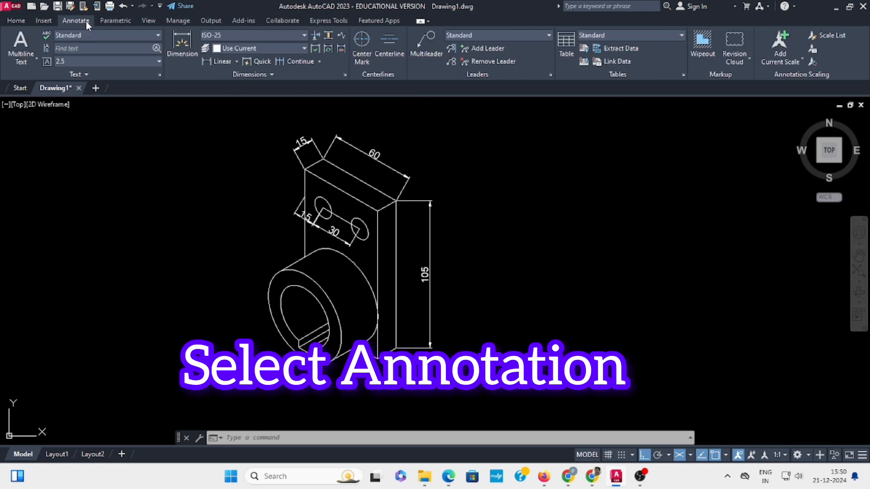
left_click(270, 75)
left_click(190, 88)
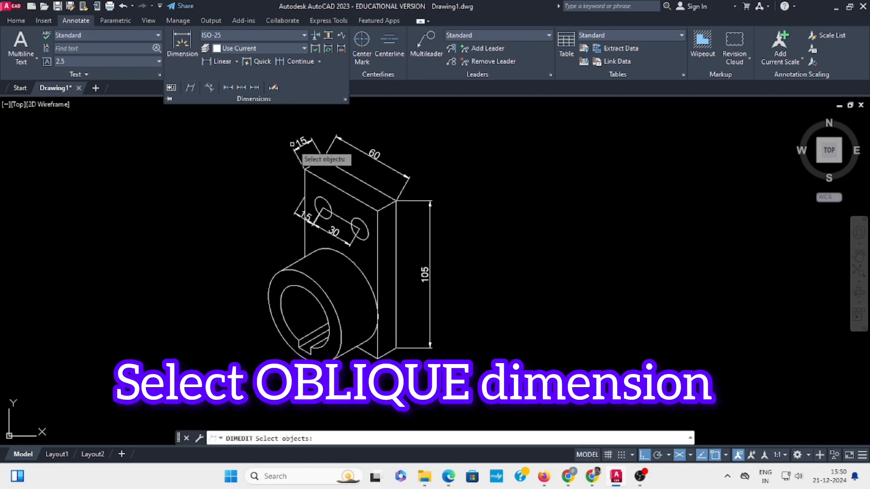
left_click(301, 147)
key("Return")
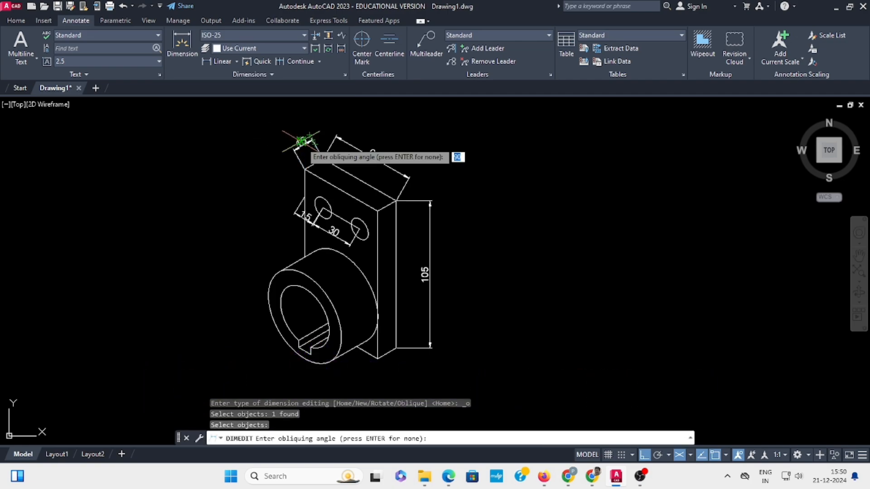
left_click(323, 158)
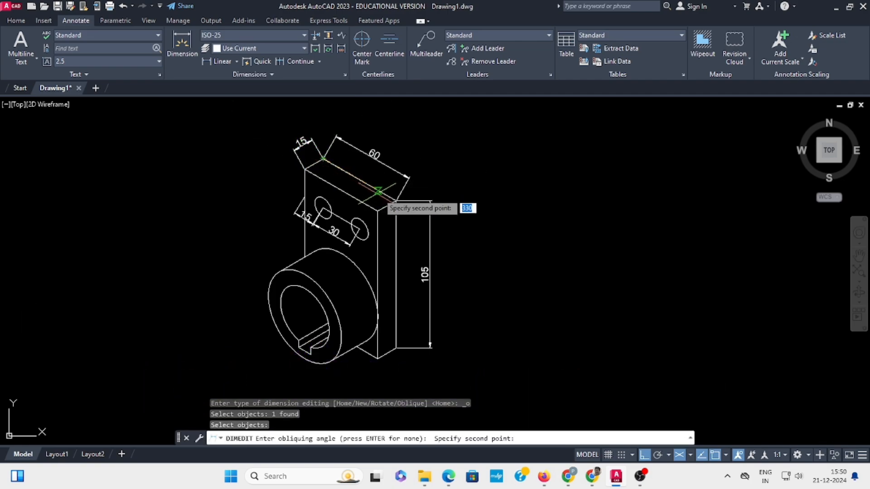
left_click(393, 201)
Oblique the plate's width dimension to follow the short top-right thickness edge, picked from its rear to its front corner
key("Return")
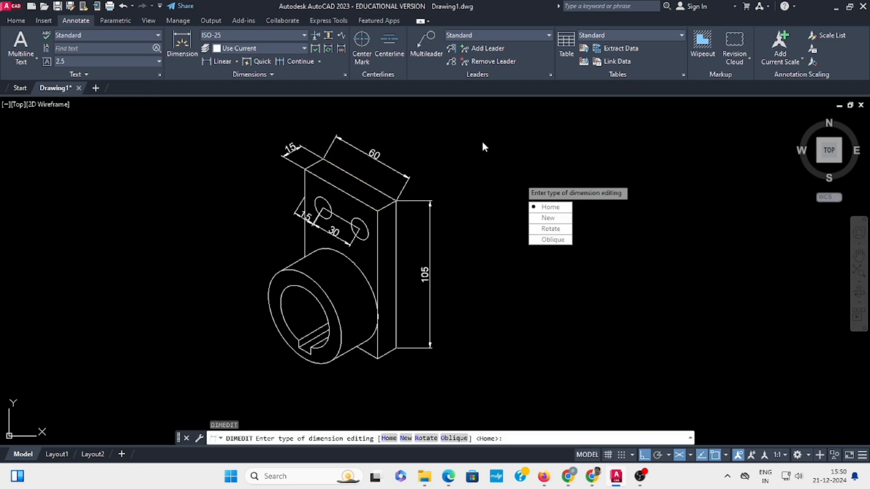
left_click(552, 240)
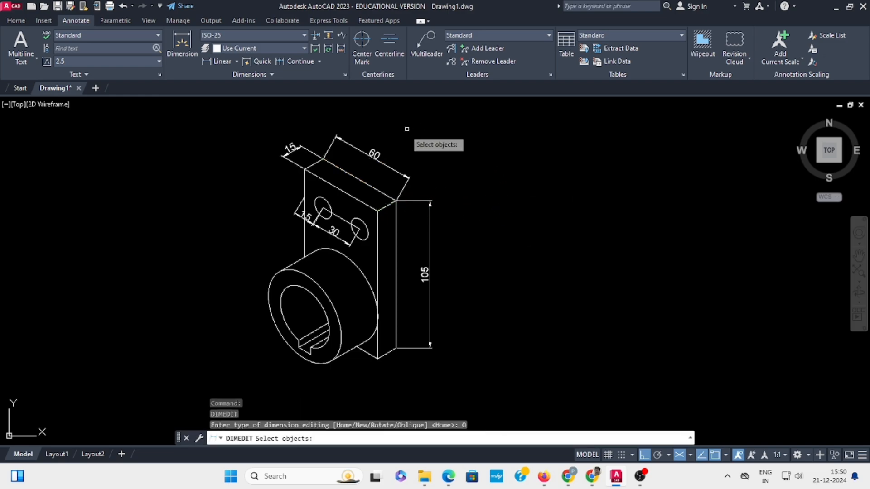
left_click(380, 157)
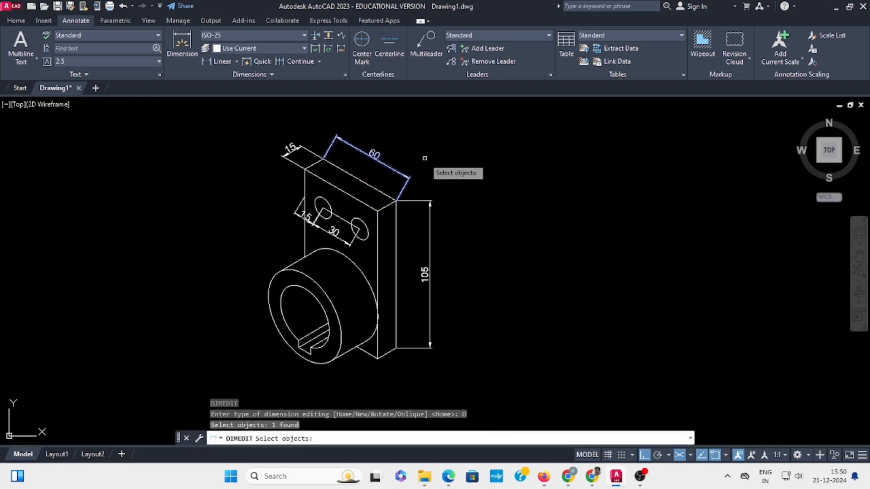
key("Return")
left_click(396, 200)
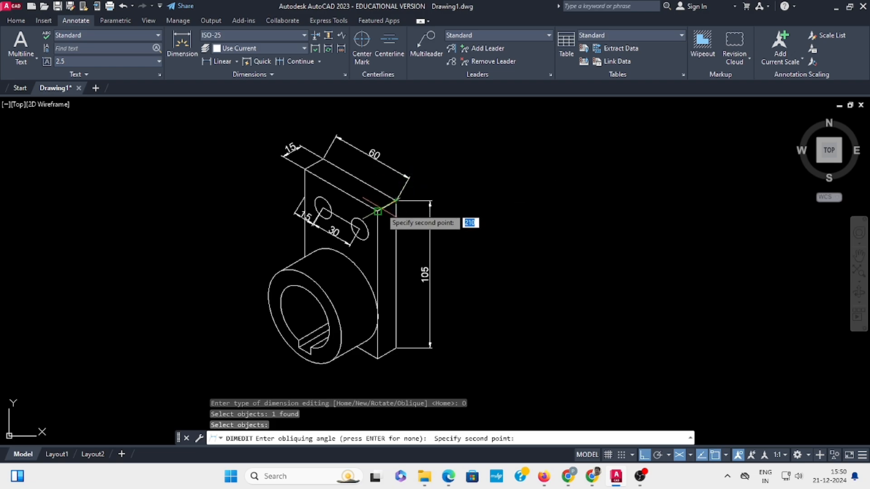
left_click(377, 211)
Oblique the plate's height dimension so its extension lines follow the short top-right thickness edge
key("Return")
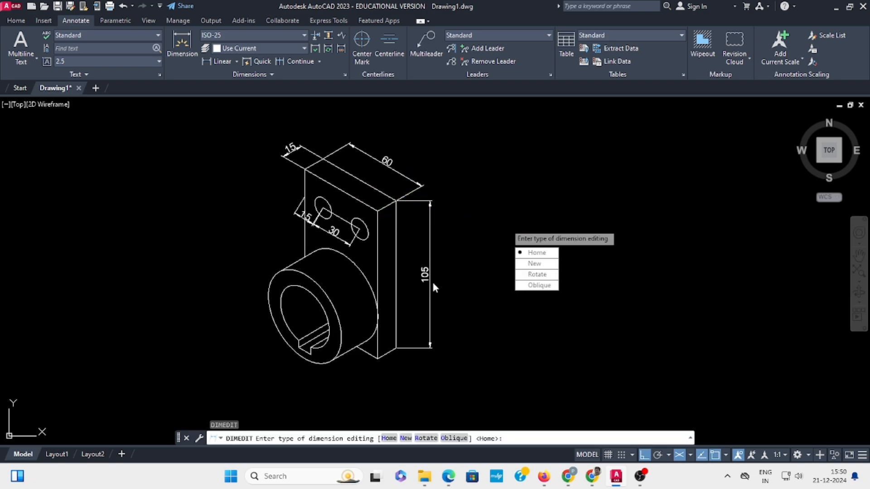
left_click(538, 285)
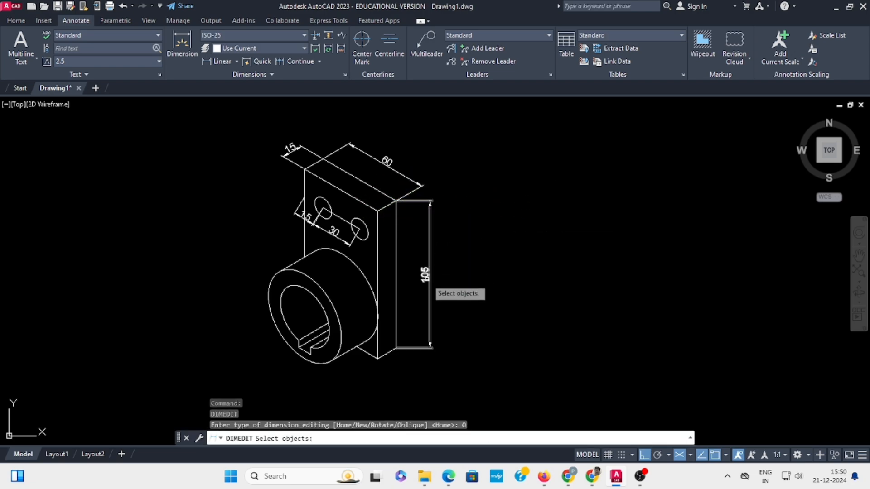
left_click(430, 283)
key("Return")
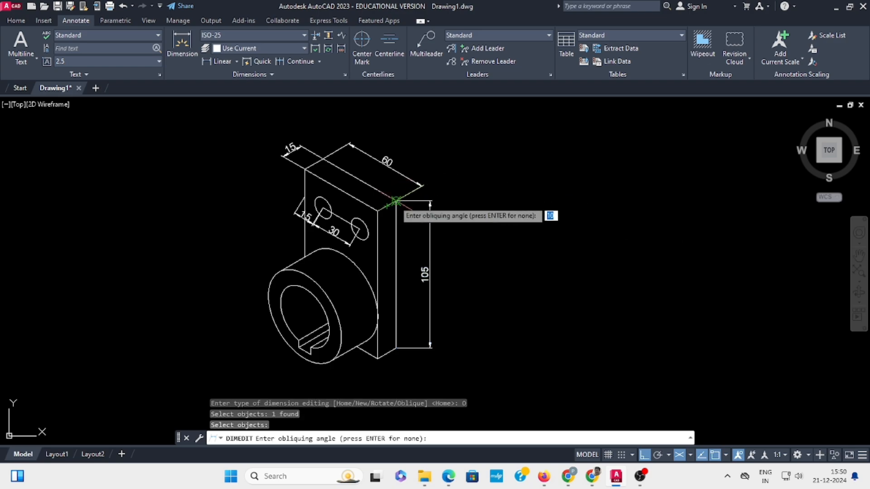
left_click(396, 201)
left_click(382, 212)
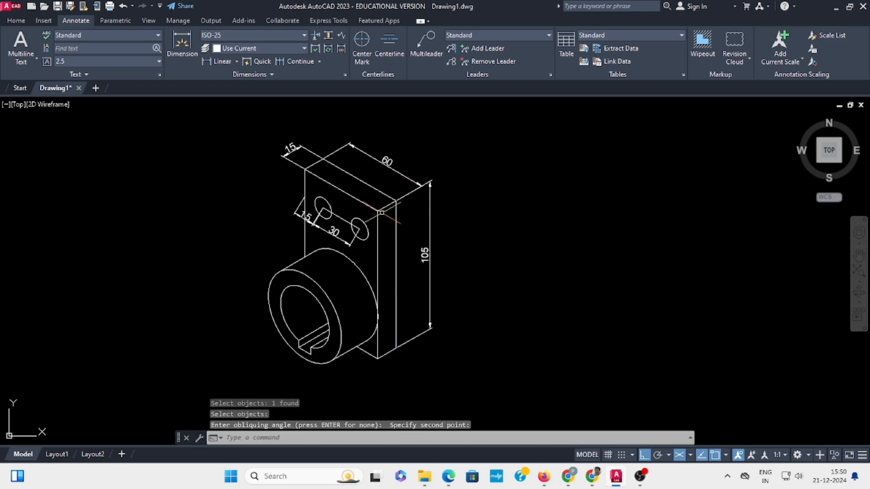
Oblique both the hole-spacing dimension and the left hole's edge-distance dimension to follow the plate's vertical front corner edge, picked by its two endpoints
key("Return")
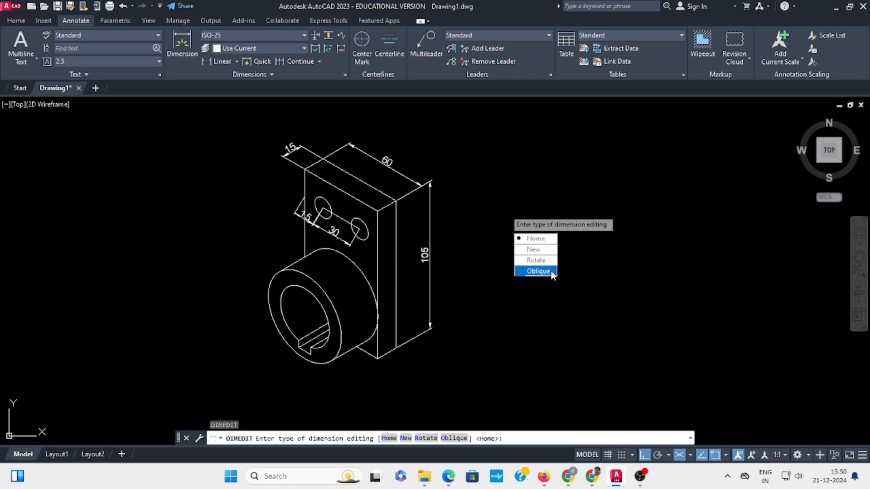
left_click(538, 271)
left_click(343, 242)
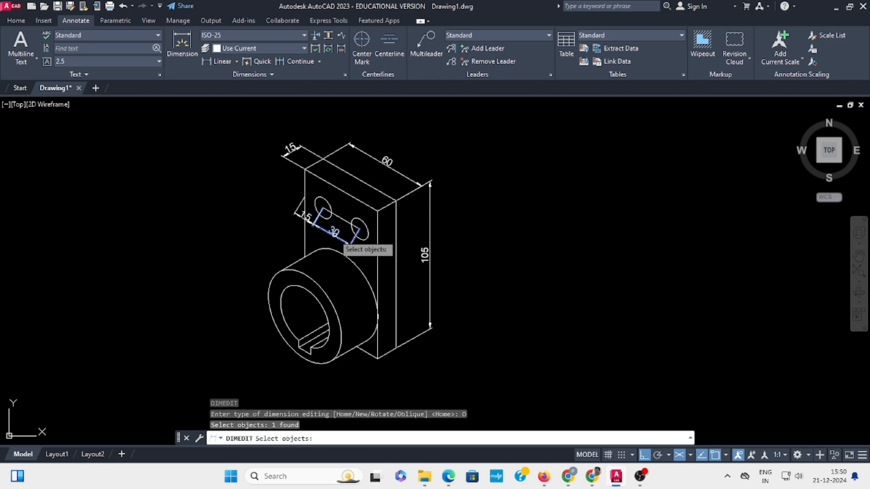
left_click(321, 220)
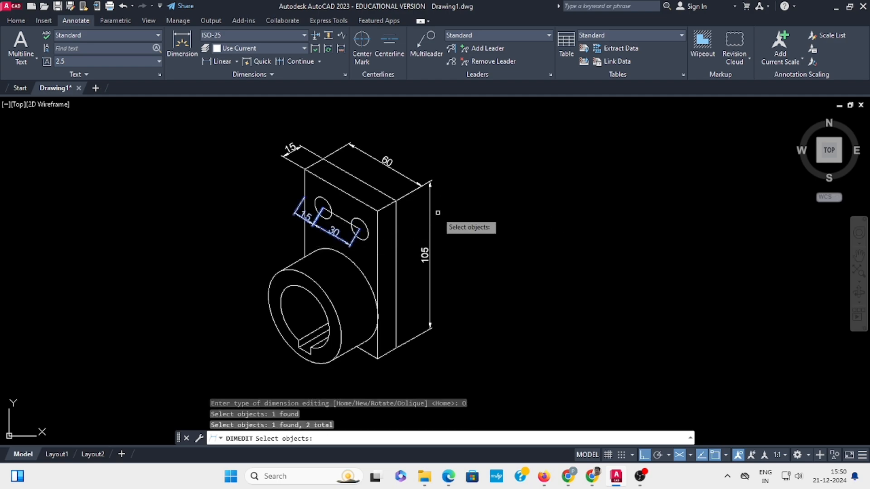
key("Return")
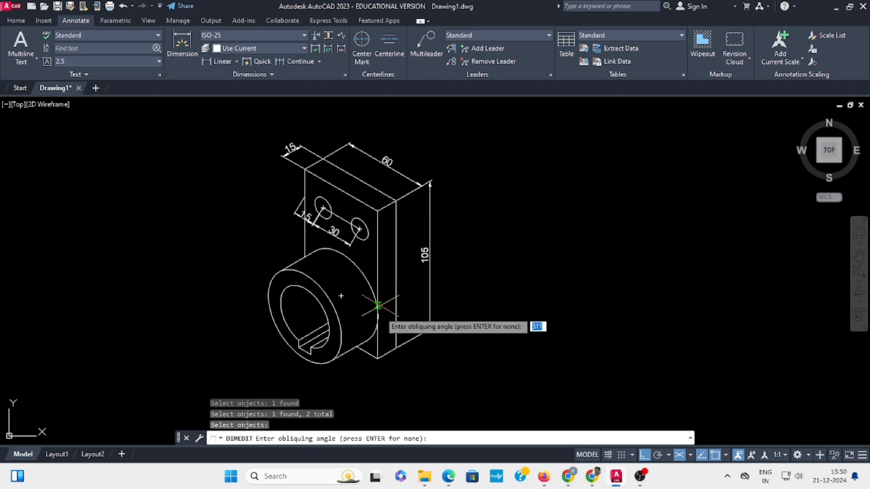
left_click(378, 358)
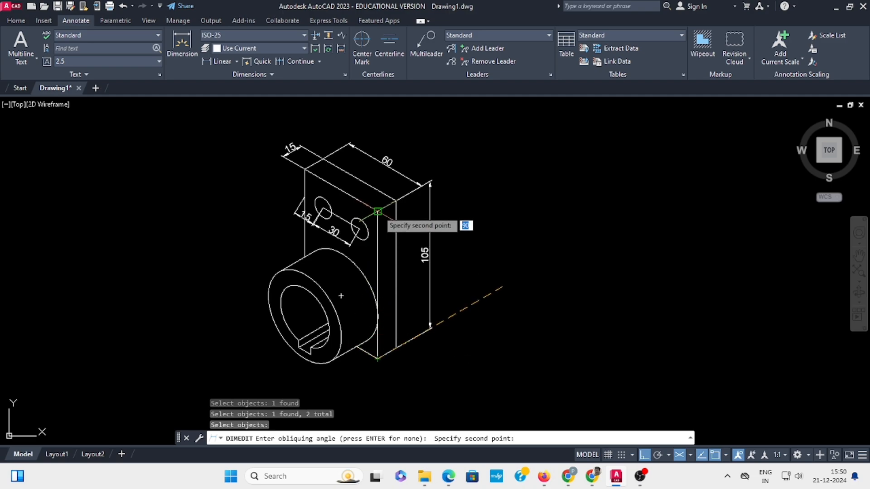
left_click(378, 211)
key("Escape")
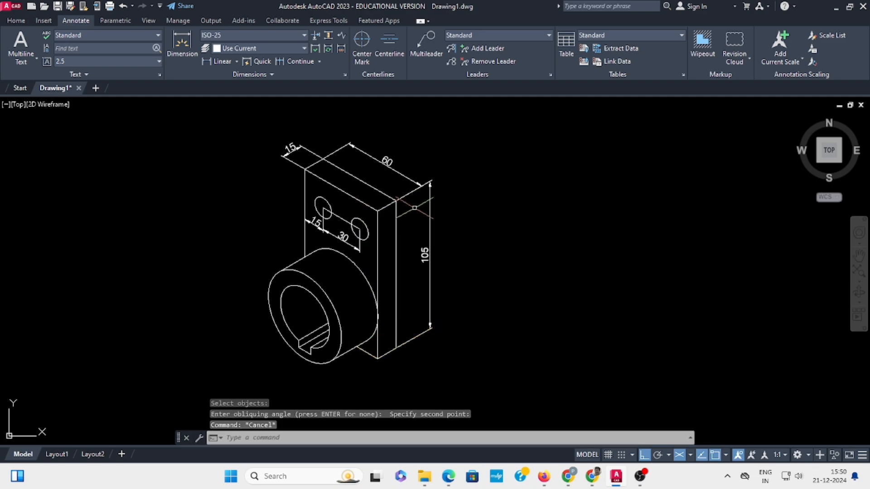
Delete the slanted construction line joining the centres of the two plate holes
scroll(351, 215, "up", 4)
left_click(319, 223)
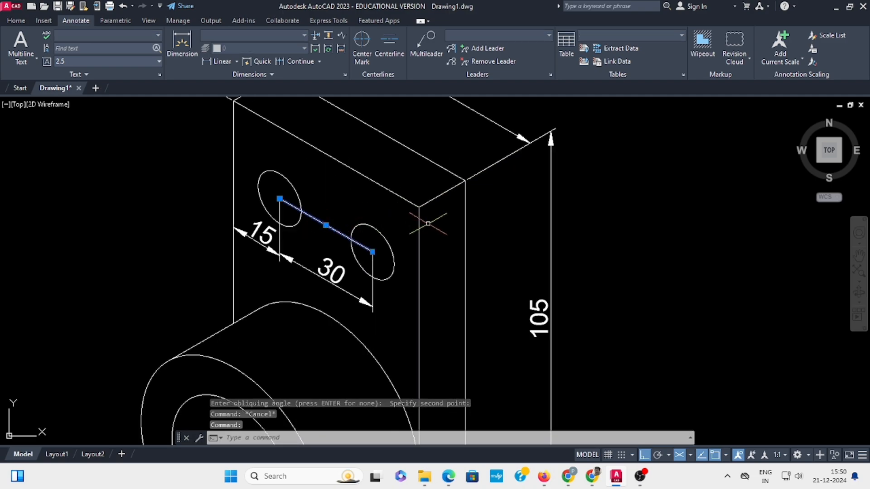
key("Delete")
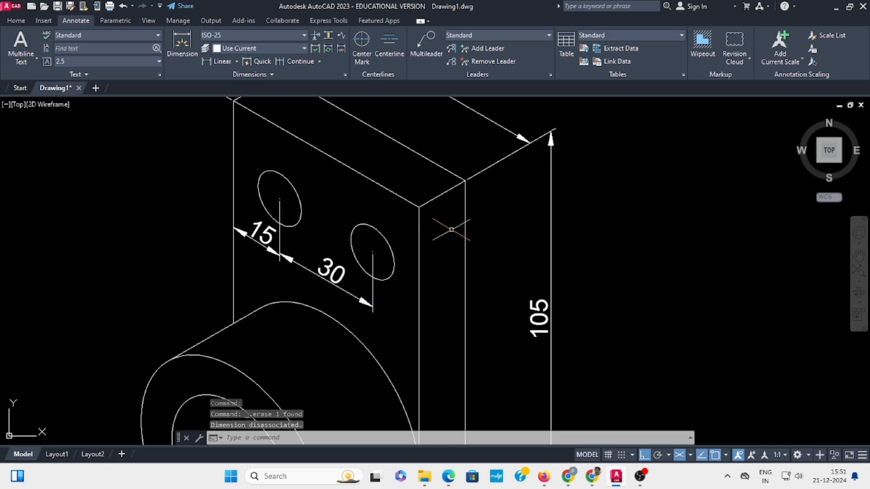
key("Escape")
Draw a vertical centre line from the left hole's centre up past its upper edge, using the right isoplane
scroll(412, 344, "down", 3)
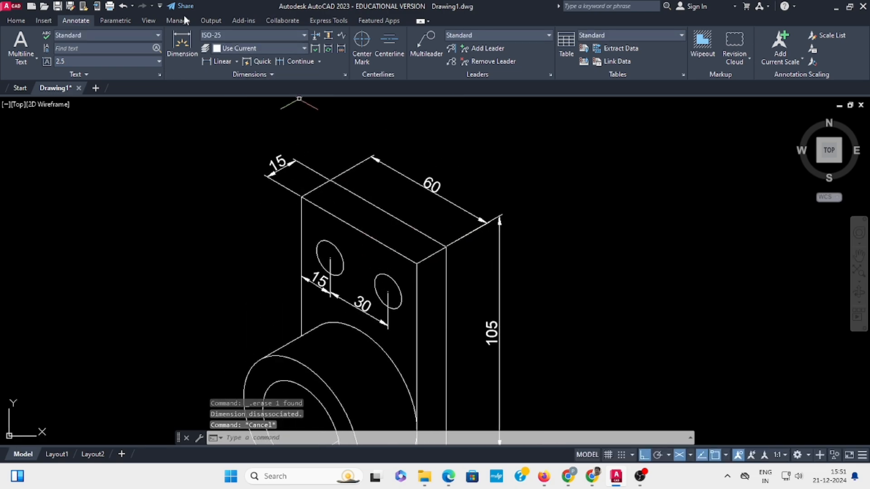
left_click(16, 22)
left_click(19, 40)
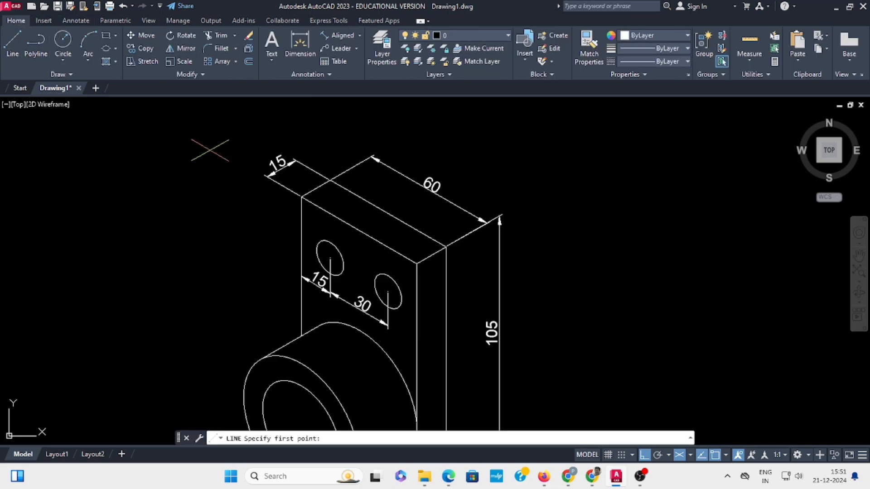
scroll(329, 261, "up", 2)
left_click(328, 267)
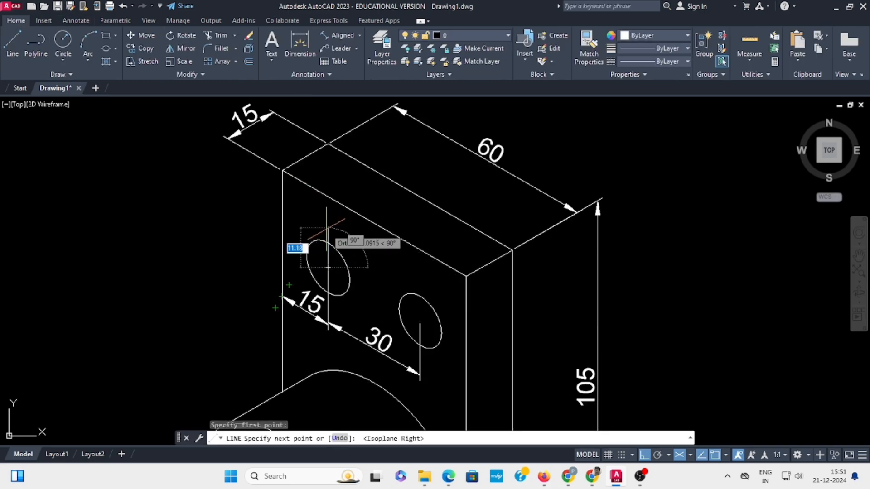
key("F5")
left_click(328, 220)
key("Return")
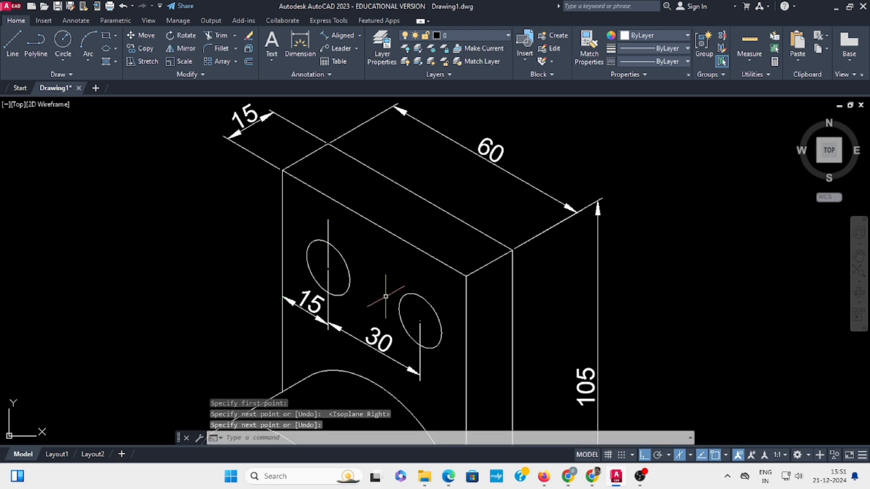
Draw the left hole's slanted centre line in the left isoplane, from its centre about 14 toward 330° and about 10 toward 150°
key("Return")
left_click(365, 267)
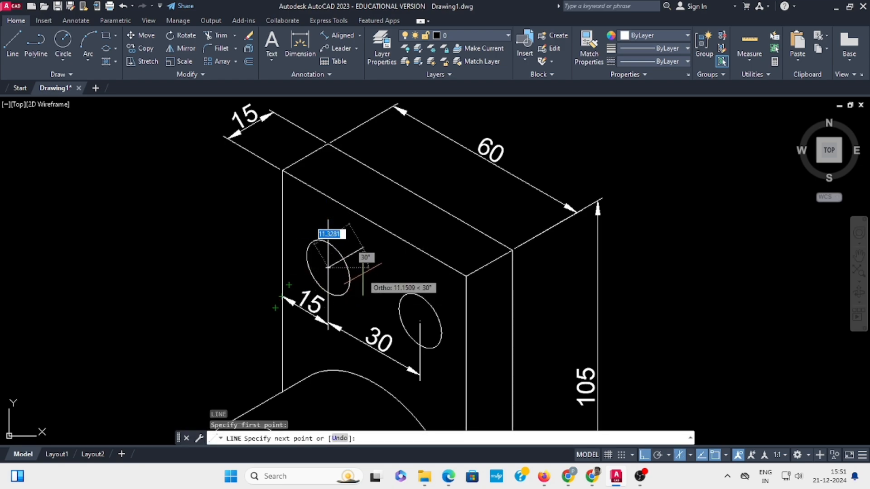
key("F5")
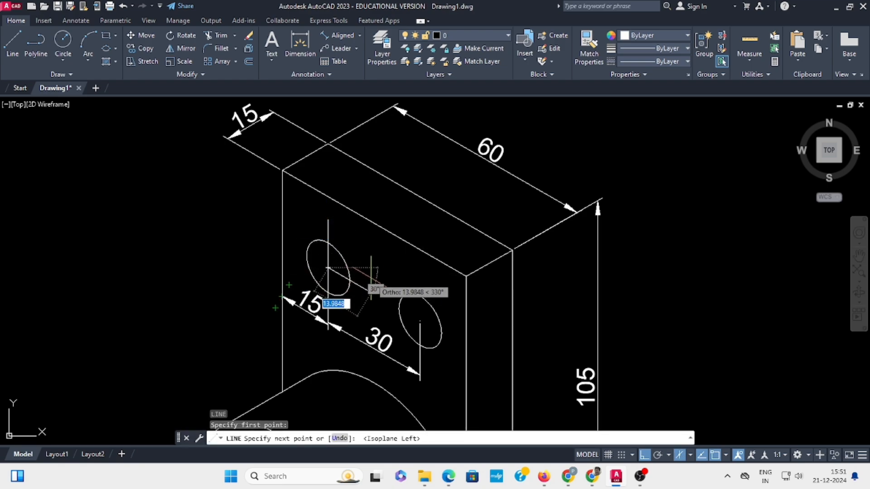
left_click(371, 277)
key("Return")
key("Return")
left_click(328, 267)
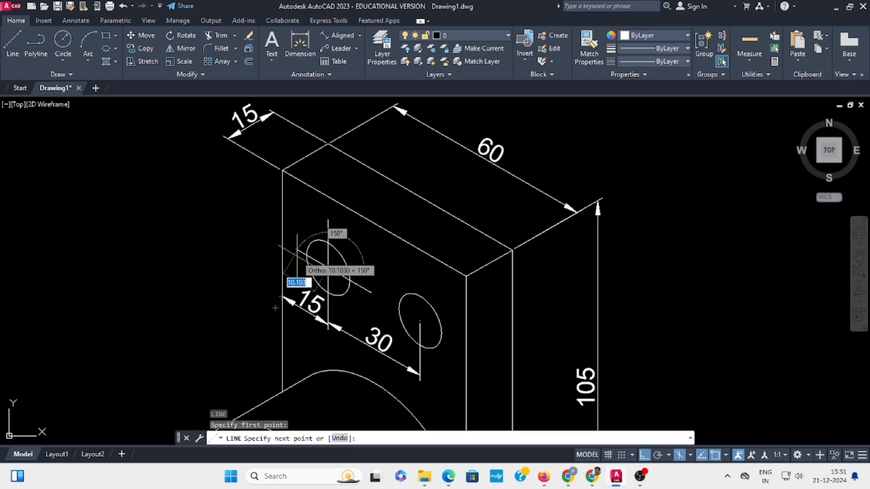
left_click(297, 249)
key("Return")
Draw a vertical centre line from the right hole's centre up past its upper edge
key("Return")
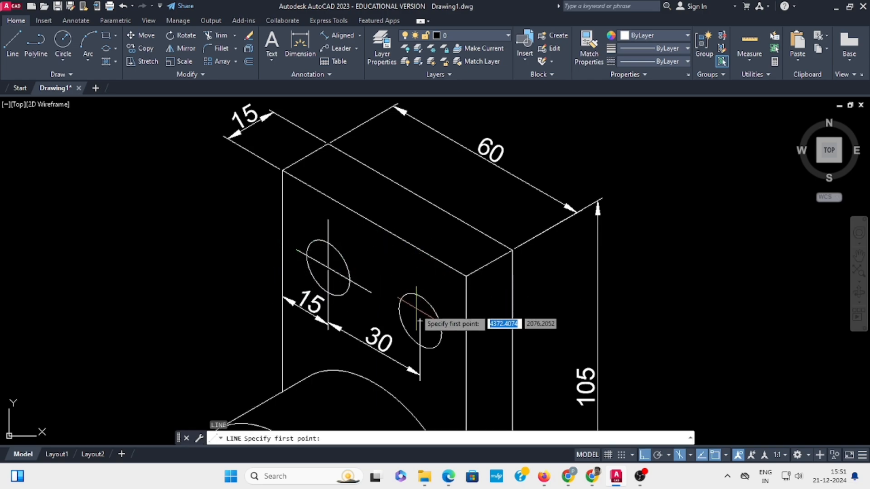
left_click(420, 323)
left_click(420, 280)
key("Return")
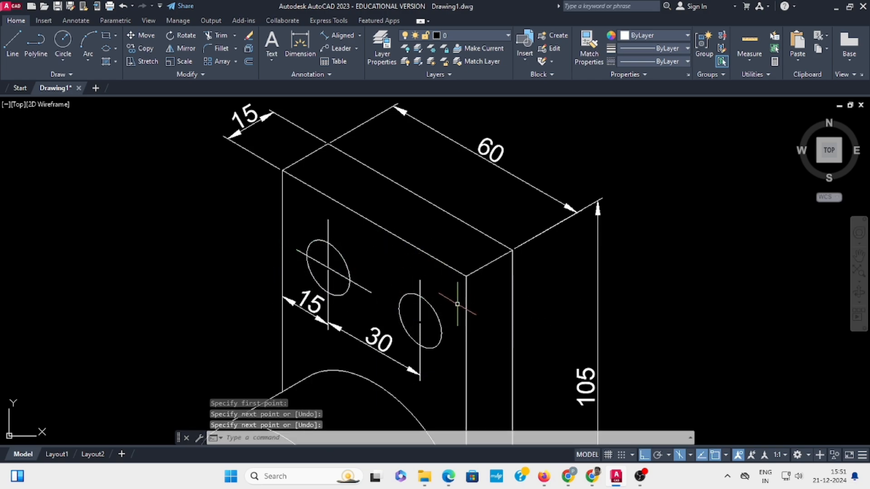
Draw the right hole's slanted centre line from its centre past the edge toward 330° and about 11 toward 150°
key("Return")
left_click(419, 322)
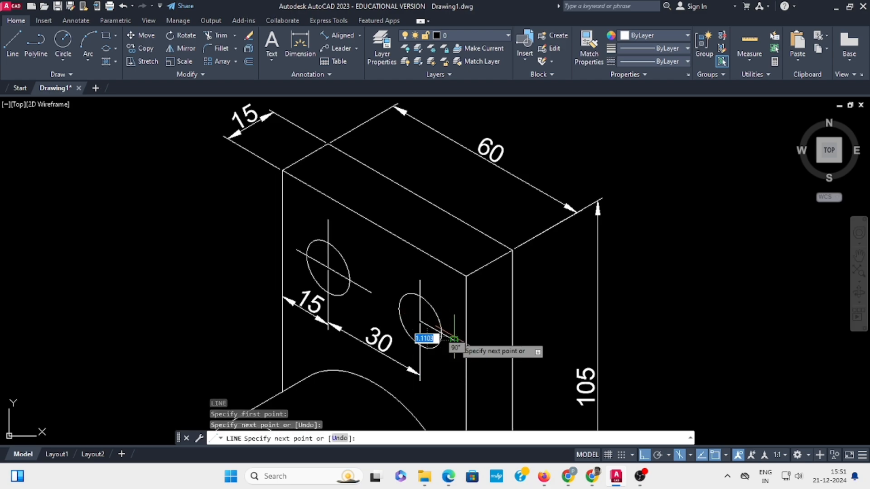
key("Return")
key("Return")
left_click(420, 323)
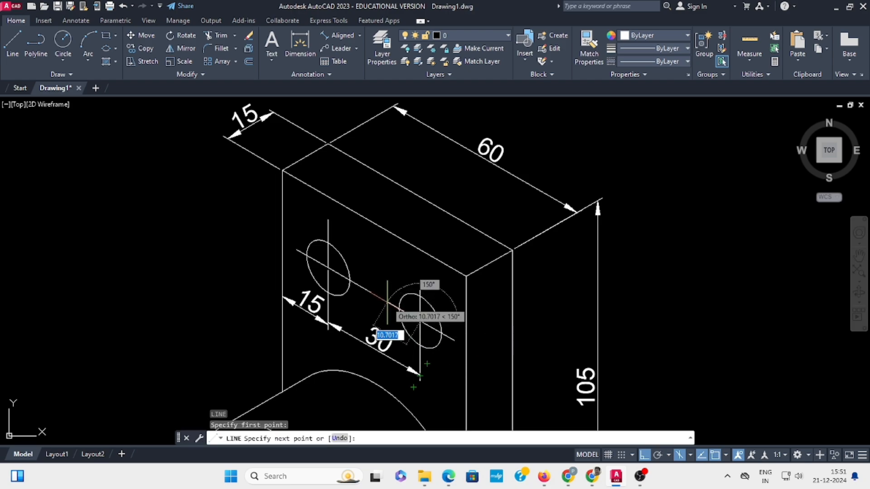
left_click(387, 302)
key("Return")
Add a leader labelled Ø14 to the left hole, with its arrowhead on the hole's upper-left edge and its landing outside the plate
scroll(583, 272, "down", 4)
mouse_move(591, 285)
middle_mouse_down()
mouse_move(457, 234)
mouse_move(460, 212)
middle_mouse_up()
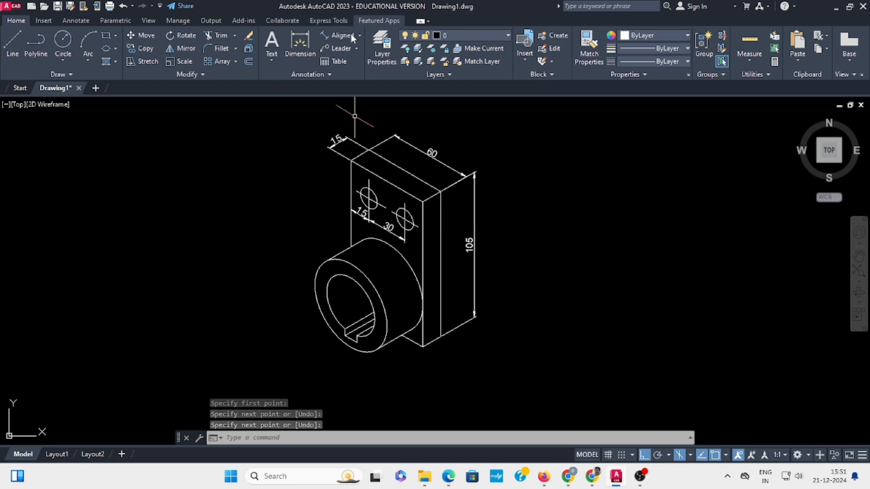
left_click(345, 48)
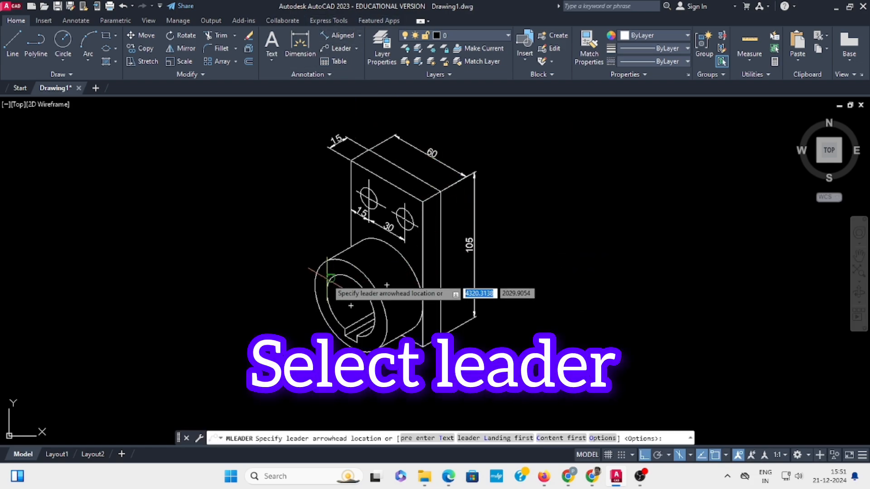
scroll(360, 193, "up", 4)
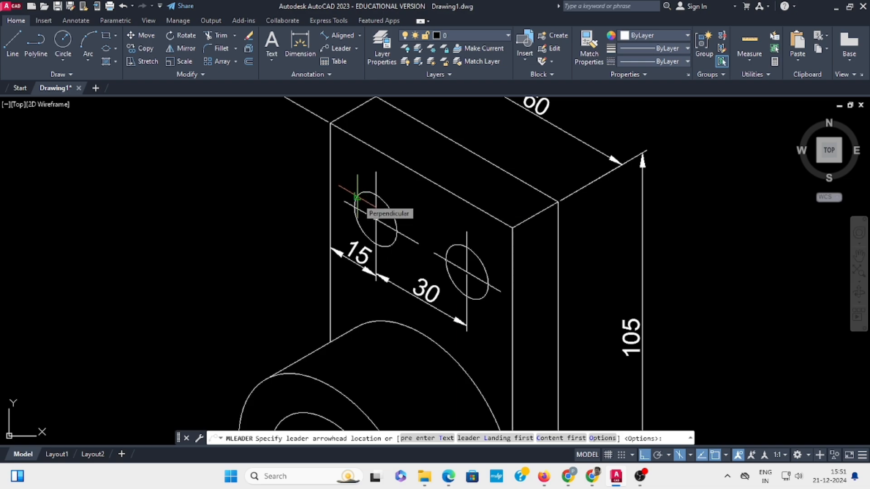
left_click(354, 207)
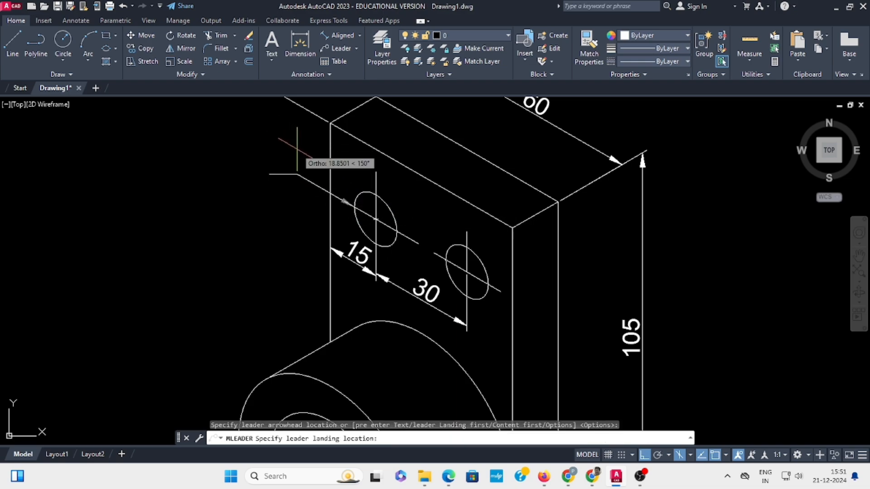
left_click(294, 150)
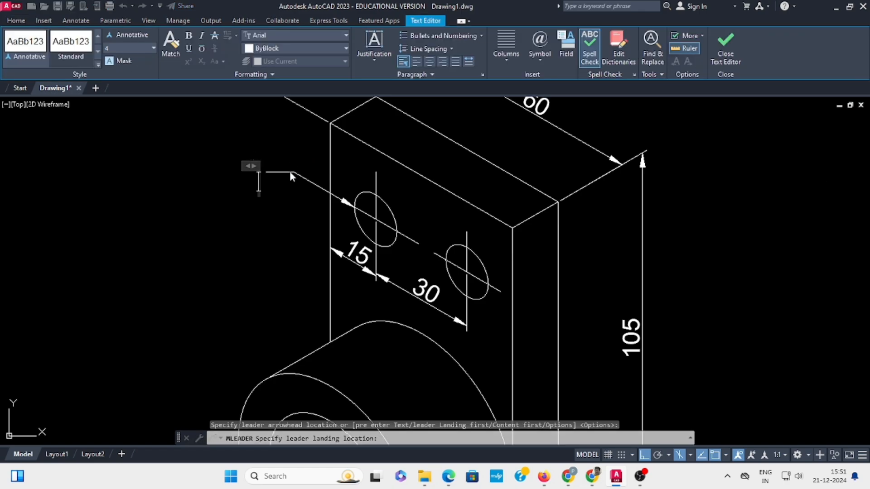
type("R")
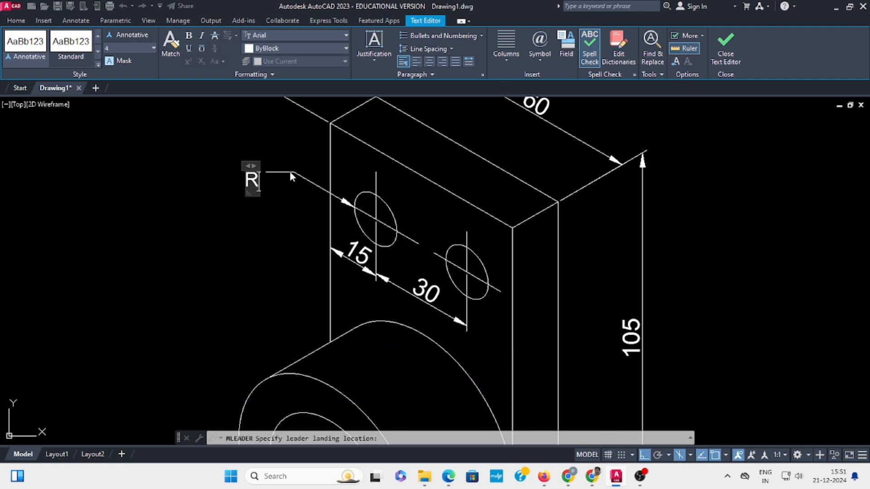
key("BackSpace")
type("%%c")
type("14")
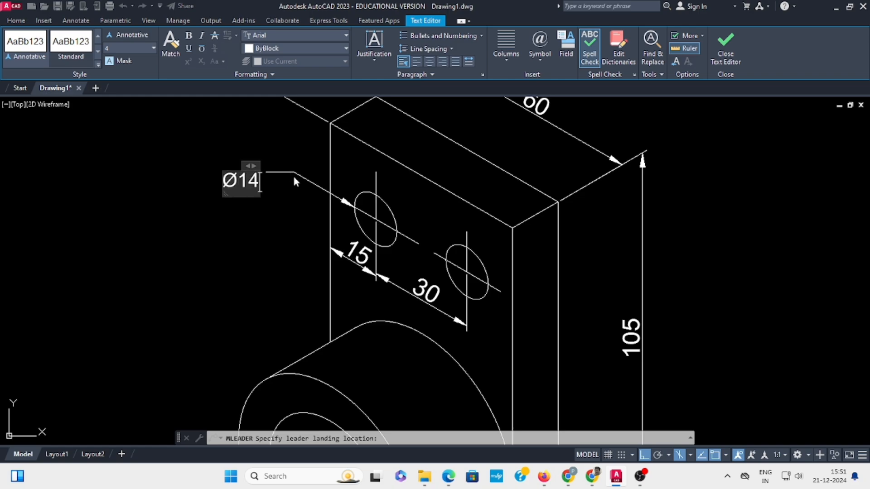
left_click(673, 233)
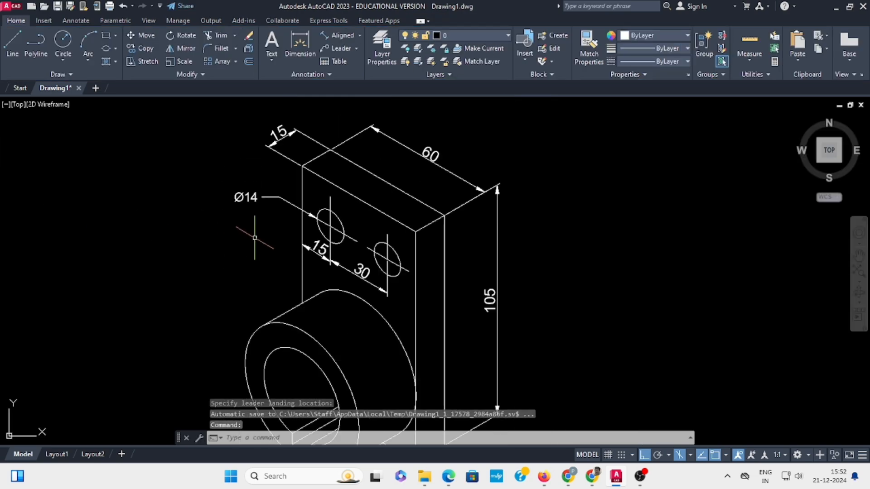
Draw a radius line about 20 long at 150° from the boss bore's centre to the bore's edge
middle_click_drag(275, 277, 297, 226)
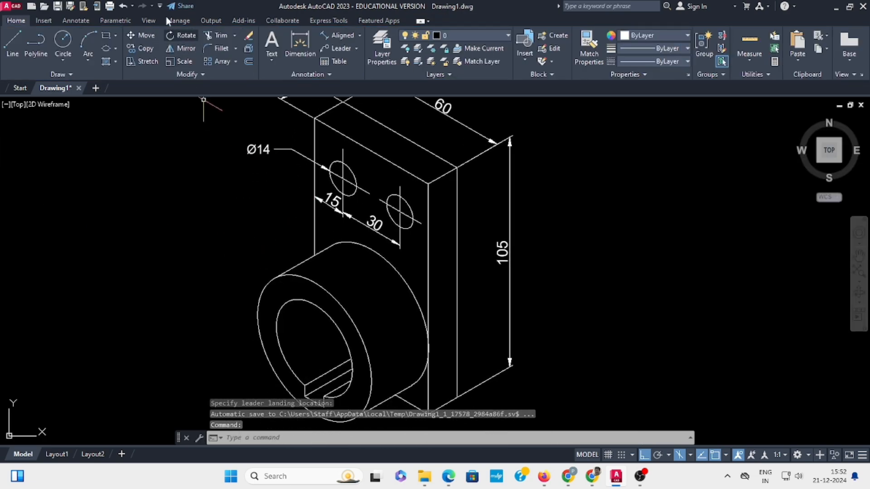
left_click(314, 349)
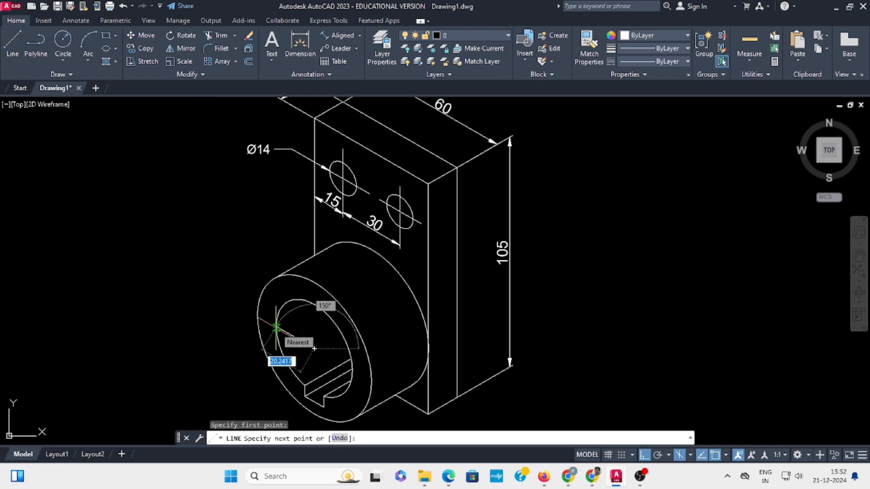
left_click(276, 326)
key("Escape")
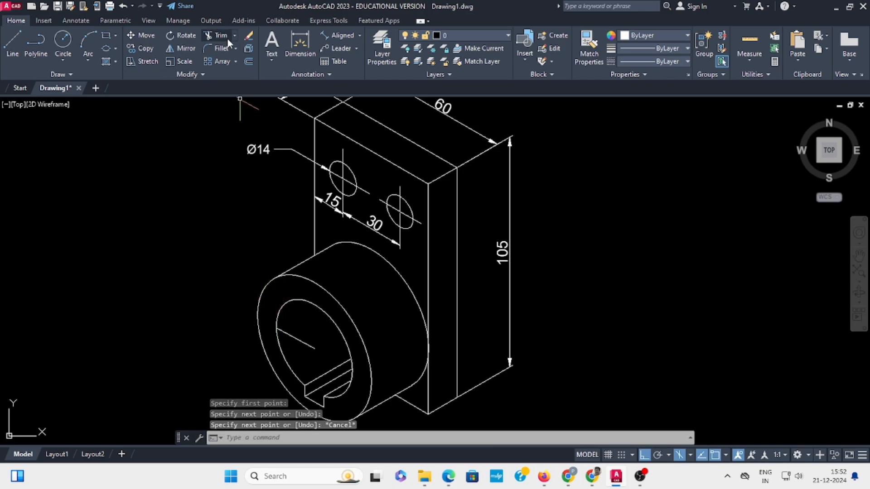
Add a leader labelled R20 to the boss bore, with its arrowhead at the bore's centre and its landing outside the boss's upper-left edge
left_click(342, 48)
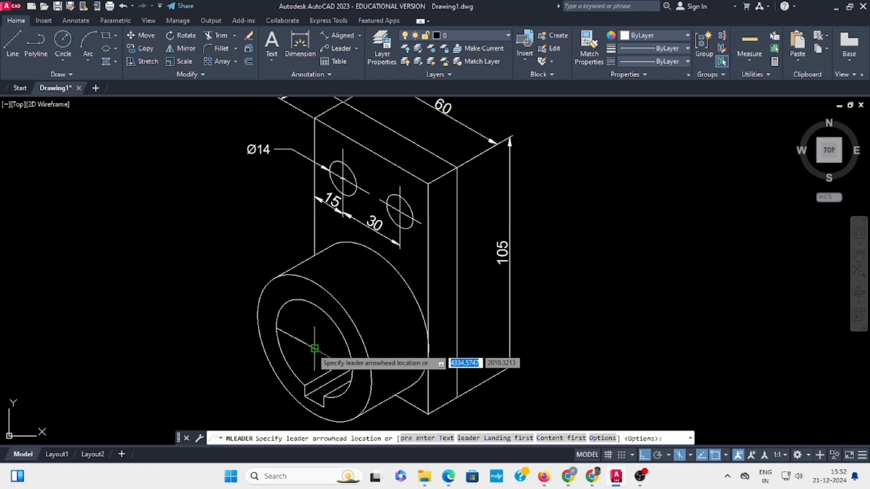
left_click(315, 349)
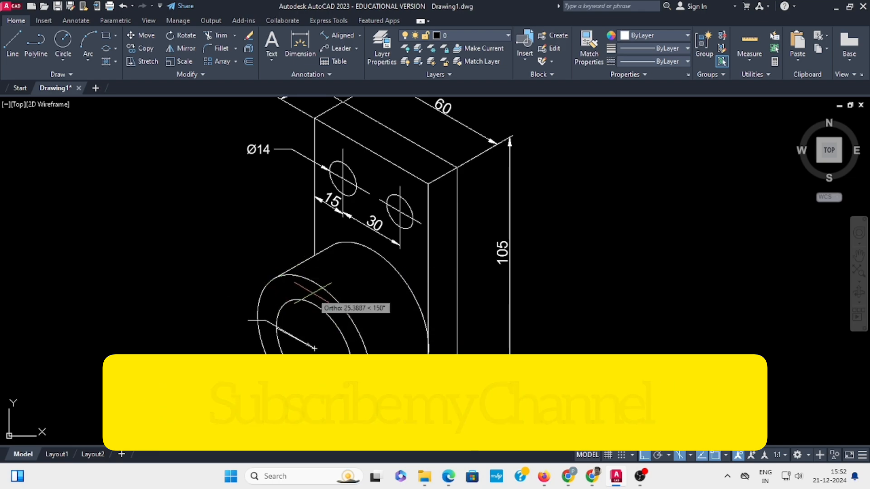
left_click(227, 298)
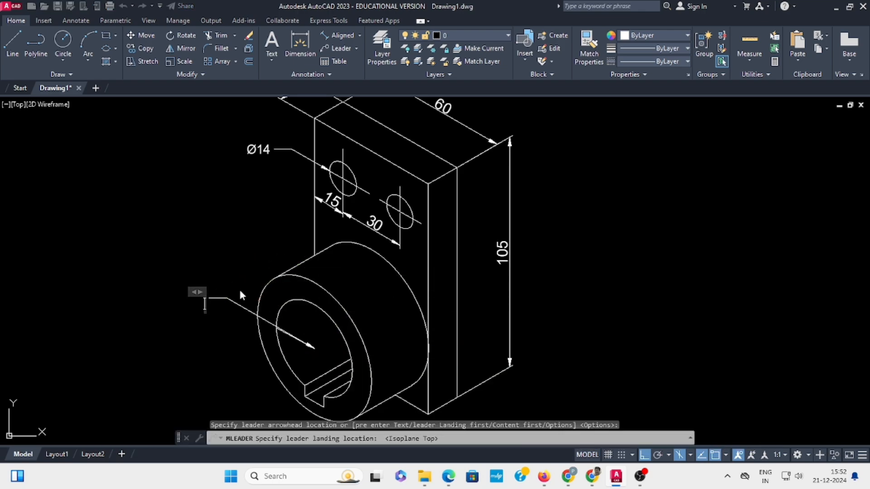
type("R")
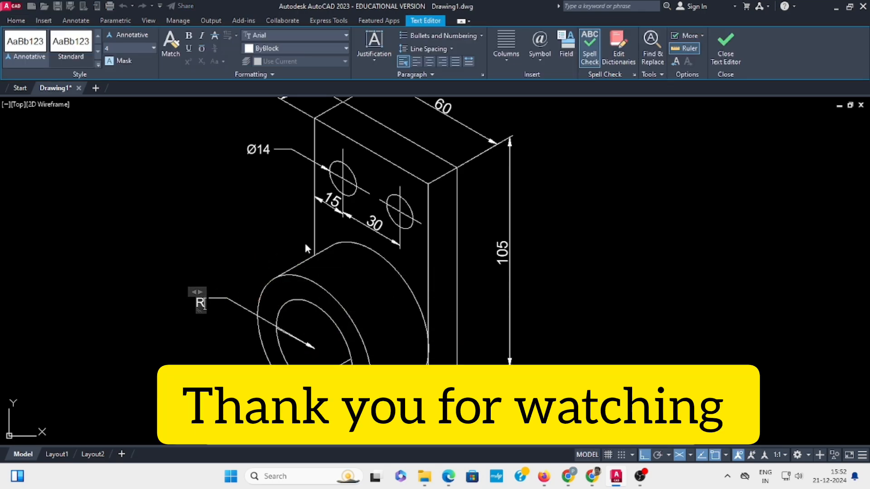
type("20")
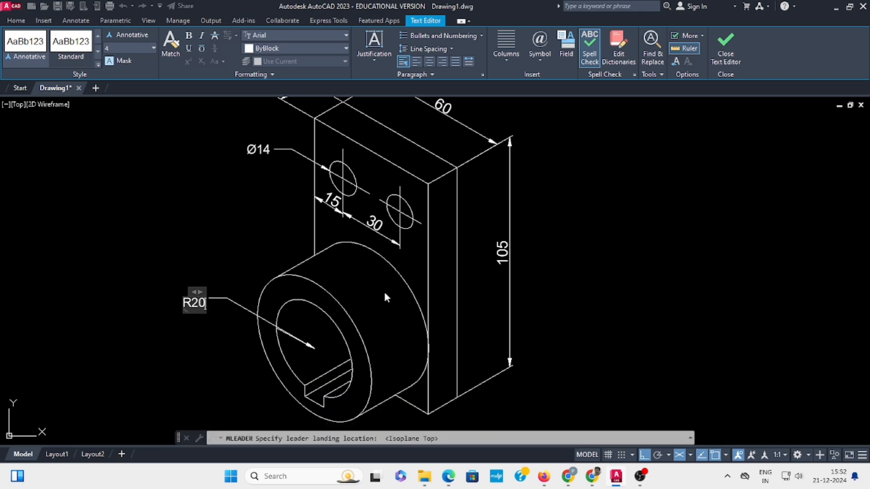
left_click(225, 403)
key("Return")
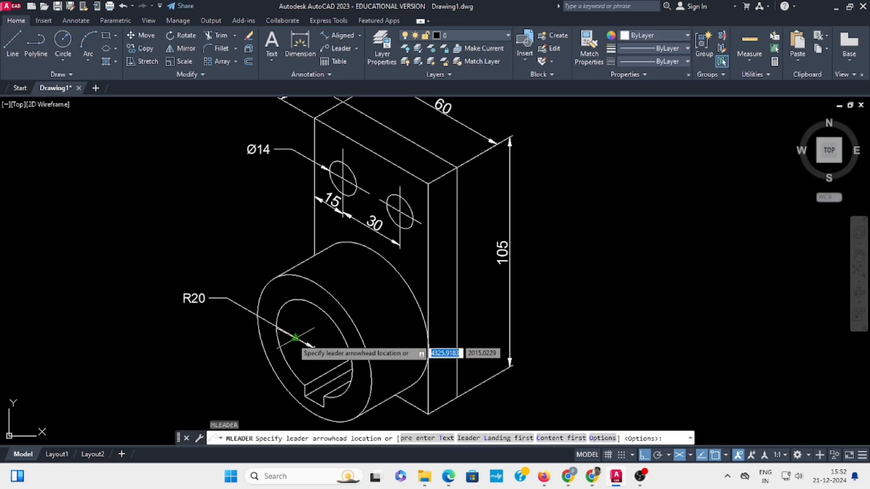
key("Escape")
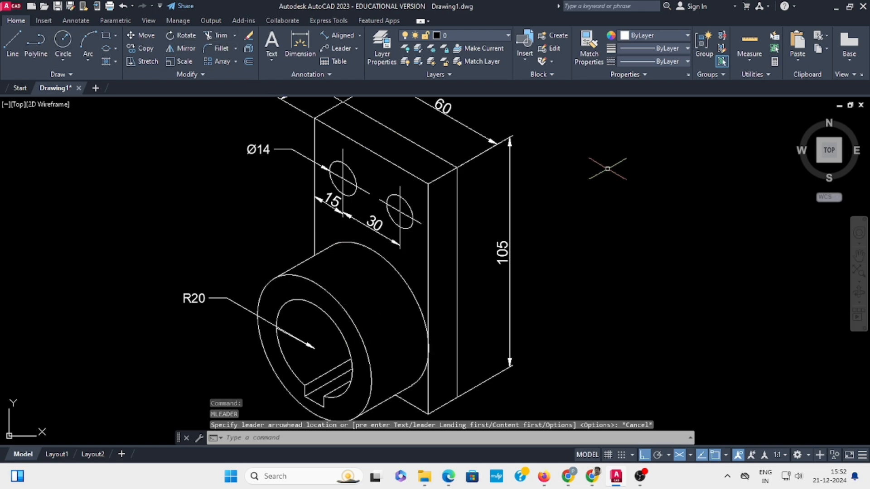
Draw a line from the boss bore's centre toward the lower right, ending where the keyway line meets the bore's edge
left_click(14, 47)
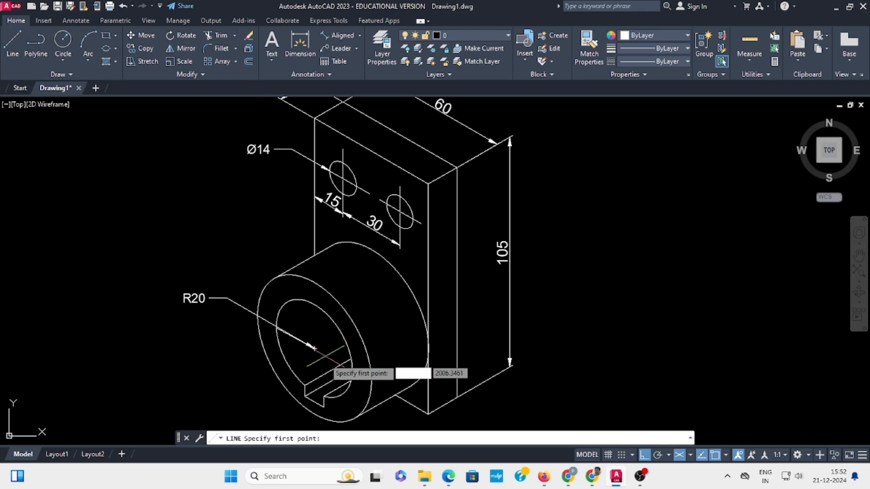
middle_click_drag(326, 356, 329, 320)
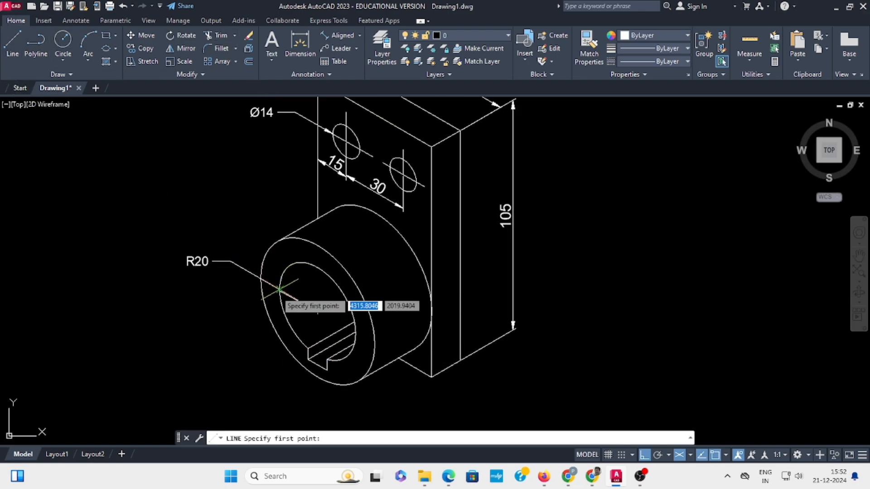
scroll(280, 289, "up", 4)
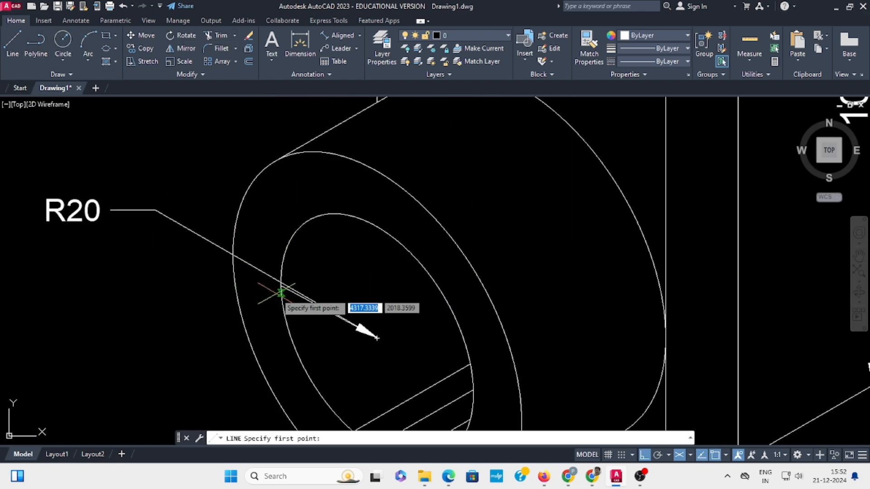
left_click(377, 338)
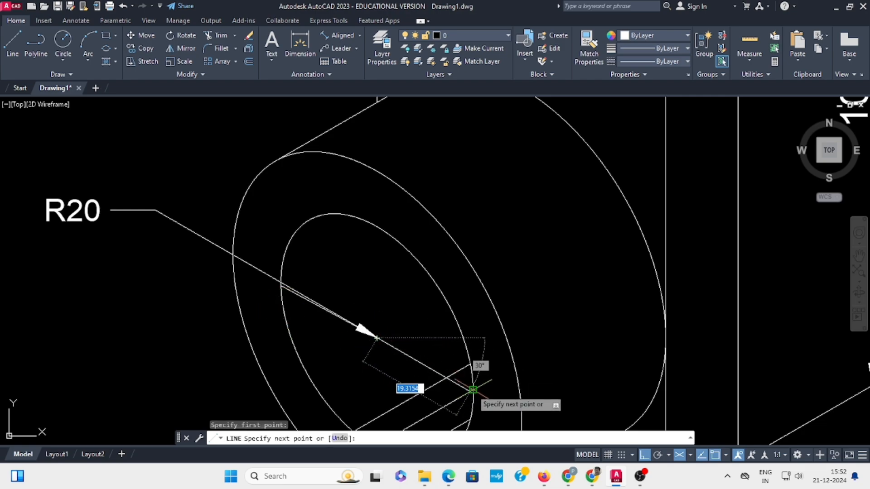
scroll(472, 390, "up", 6)
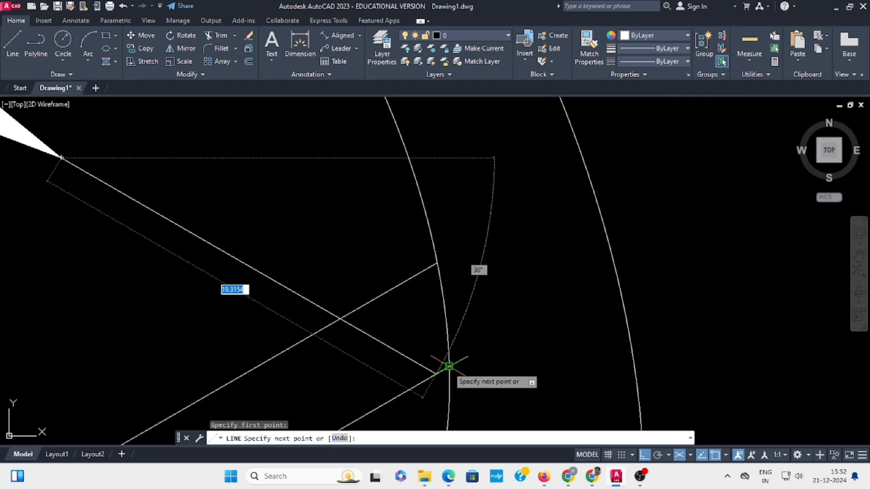
key("Escape")
scroll(414, 340, "down", 8)
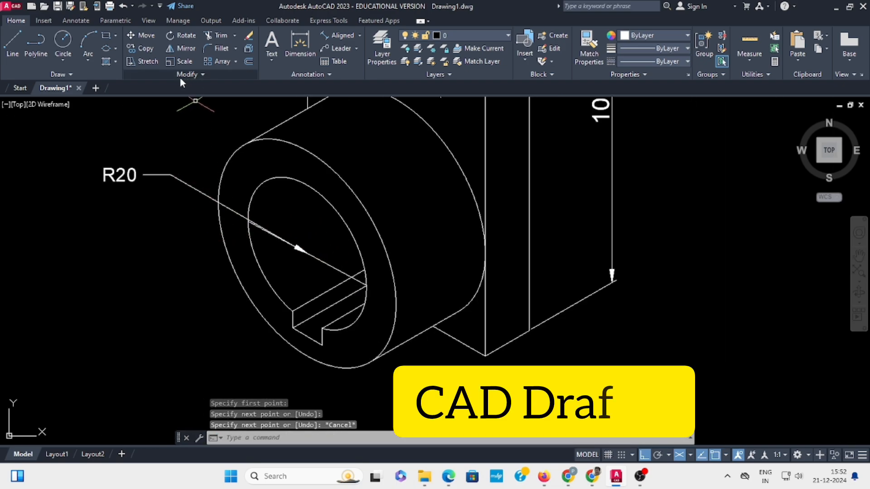
Add a leader labelled R30 to the boss's upper-left outer edge, with its landing about 29 away toward 150°
middle_click_drag(177, 117, 168, 170)
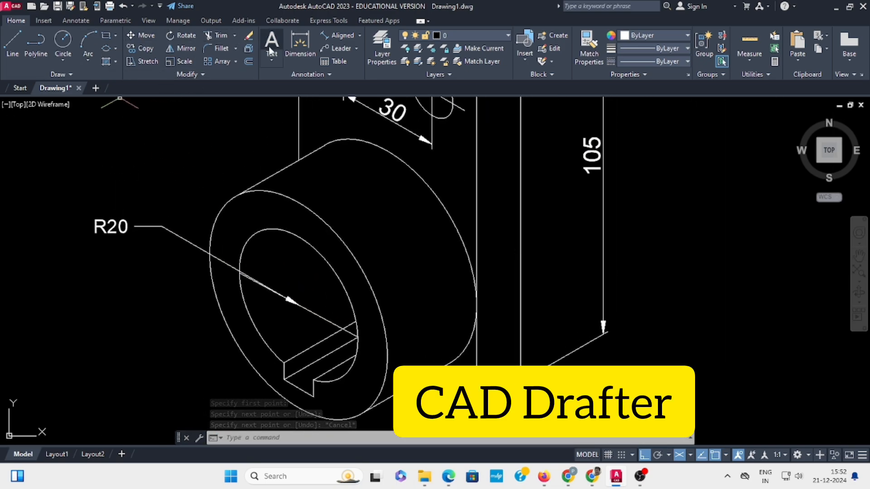
left_click(337, 47)
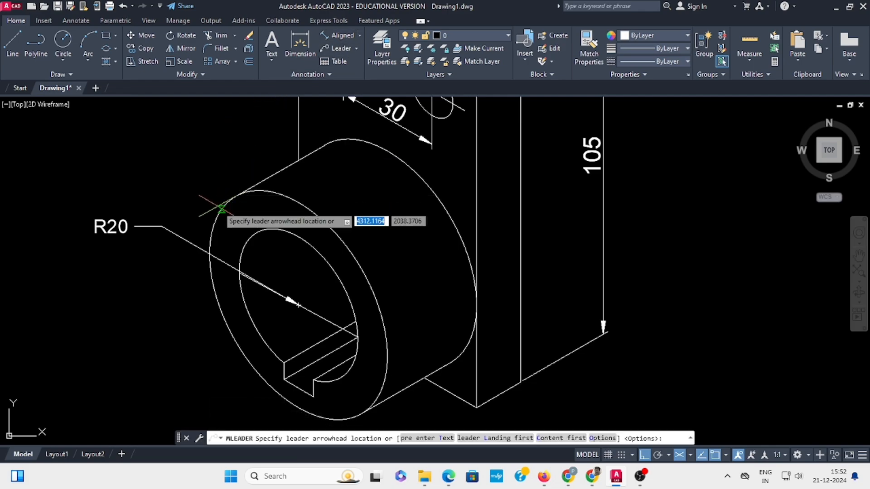
left_click(211, 224)
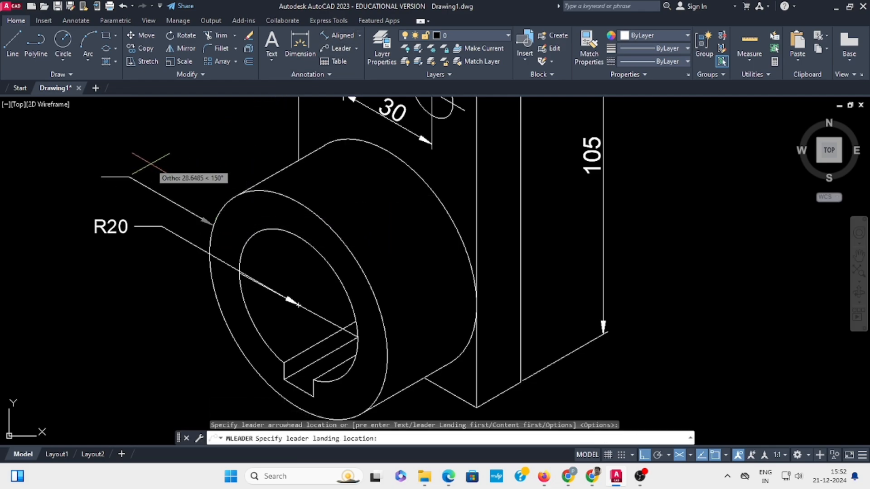
left_click(150, 163)
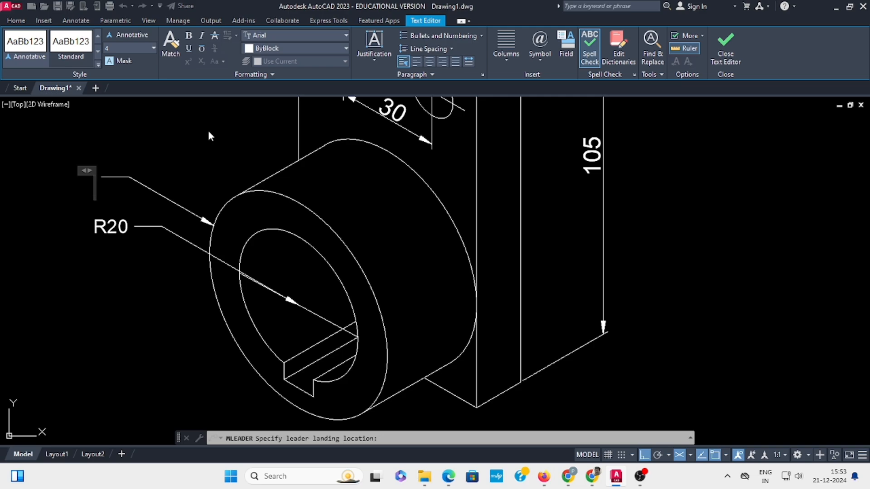
type("R30")
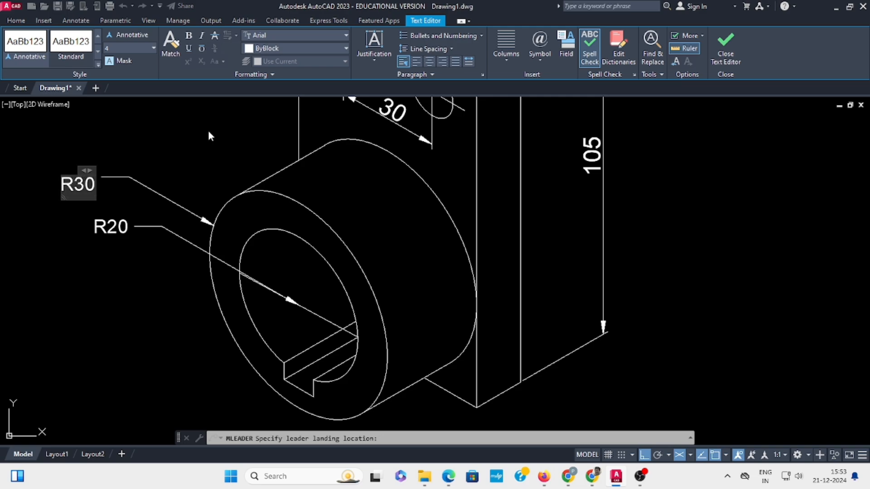
left_click(212, 183)
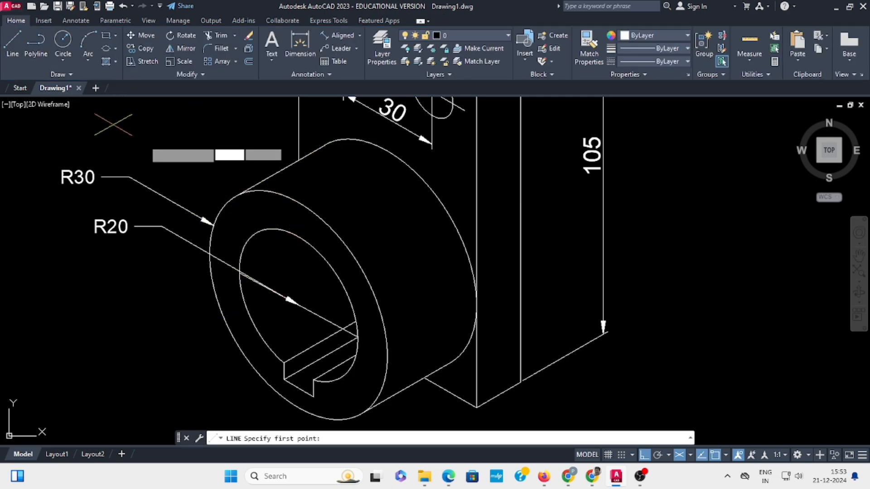
Draw a line from the R30 leader's arrowhead to the end of the slanted bore line at the keyway
type("l")
key("Return")
left_click(214, 225)
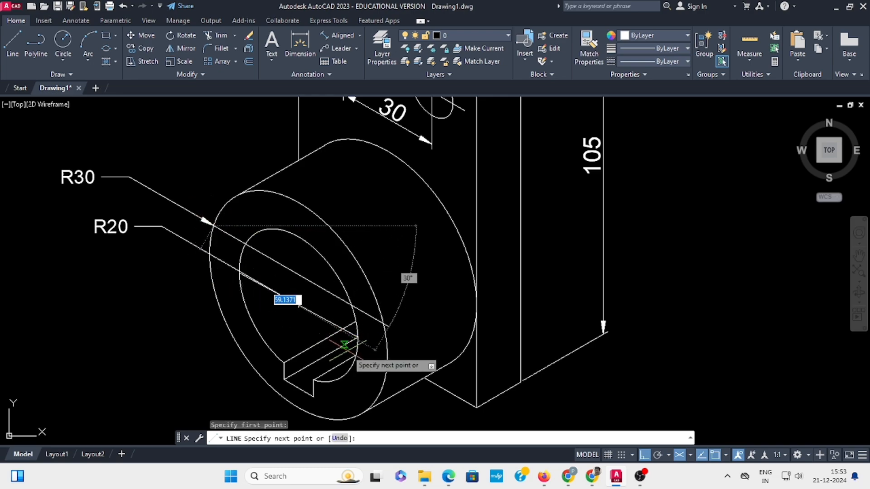
left_click(356, 338)
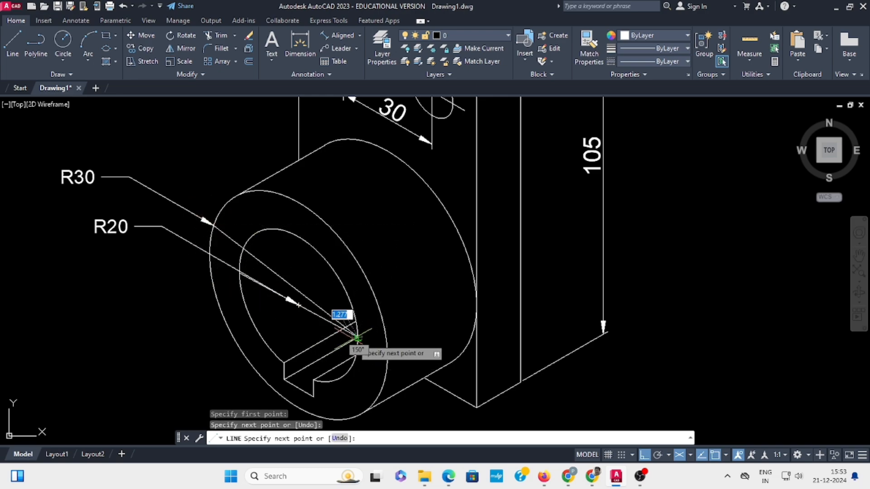
key("Escape")
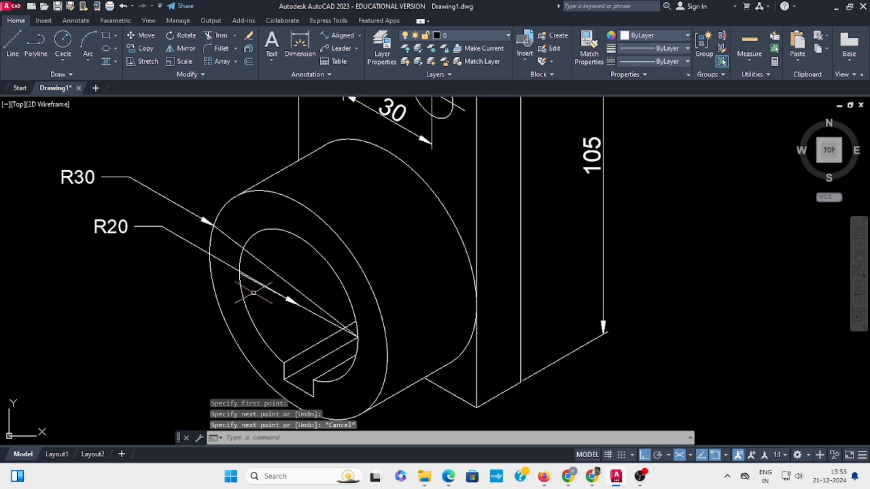
Delete the radius line that runs from the bore's centre to its upper-left edge, beside the R20 leader
scroll(253, 293, "up", 5)
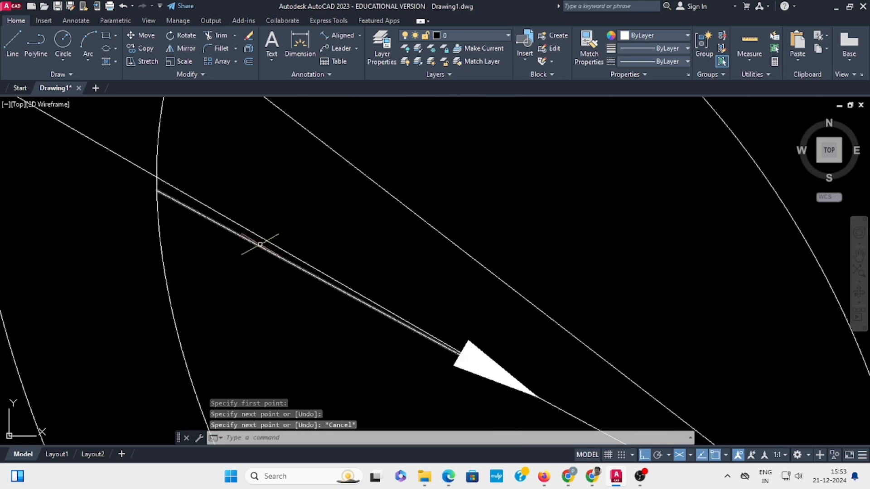
left_click(257, 247)
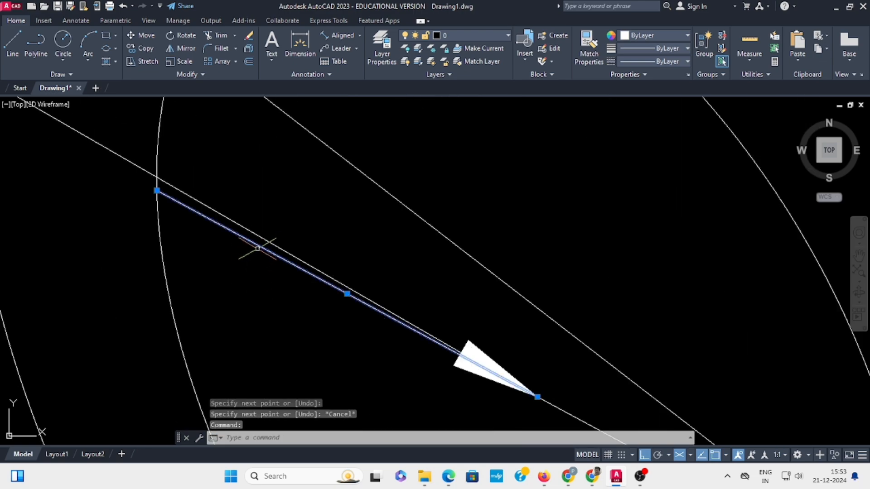
key("Delete")
scroll(356, 274, "down", 5)
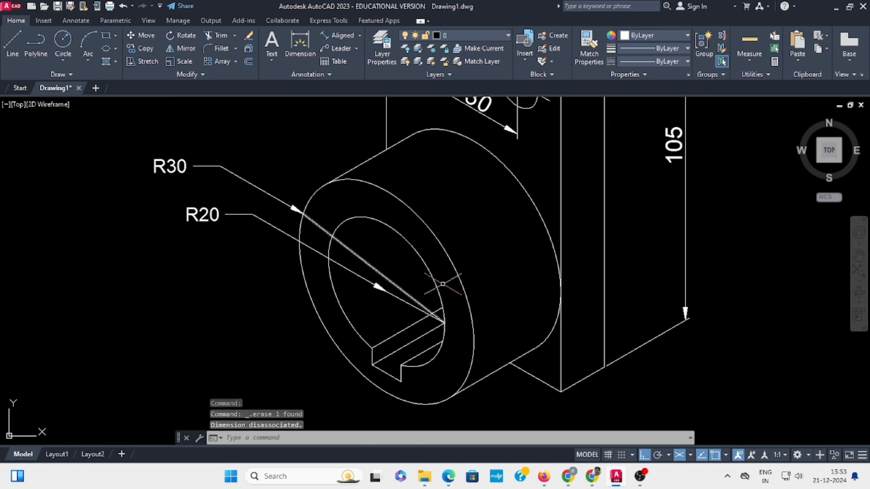
scroll(509, 297, "down", 5)
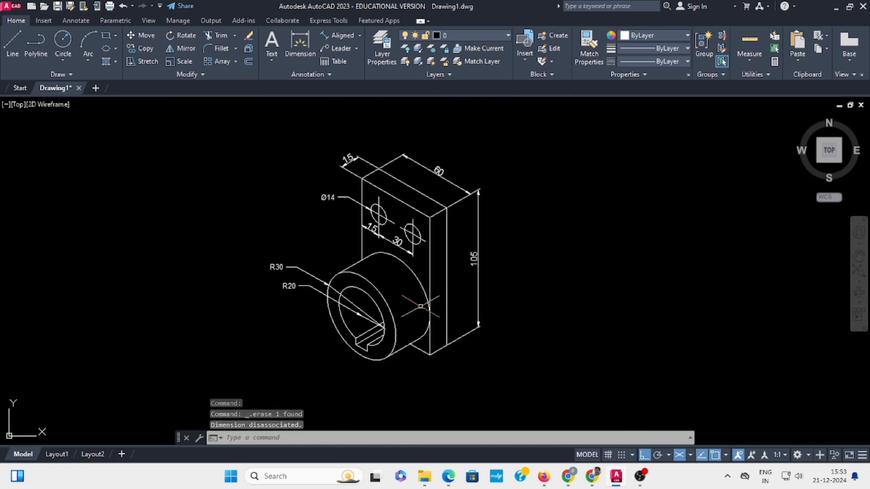